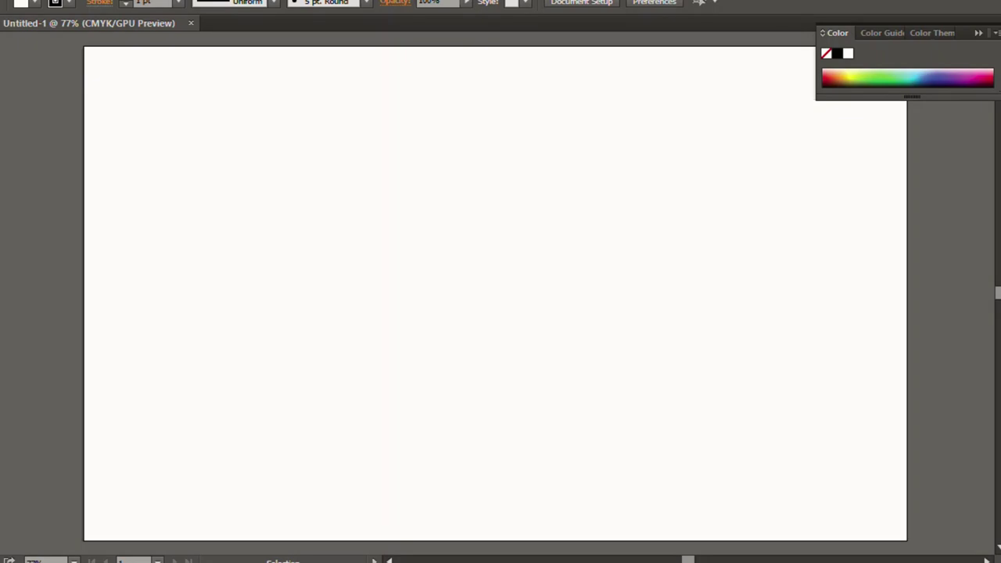
Draw two pairs of vertical construction lines, one pair on the left and one on the right
{"action": "key", "text": "backslash"}
{"action": "left_click", "coordinate": [313, 234]}
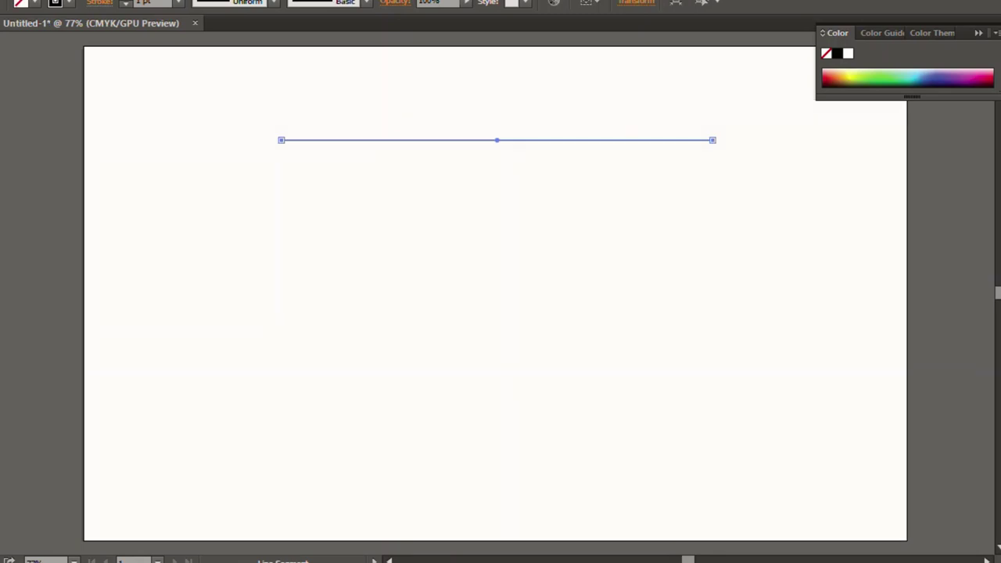
{"action": "left_click_drag", "start_coordinate": [328, 85], "coordinate": [329, 368]}
{"action": "mouse_move", "coordinate": [370, 85]}
{"action": "left_mouse_down"}
{"action": "mouse_move", "coordinate": [370, 390]}
{"action": "mouse_move", "coordinate": [369, 373]}
{"action": "left_mouse_up"}
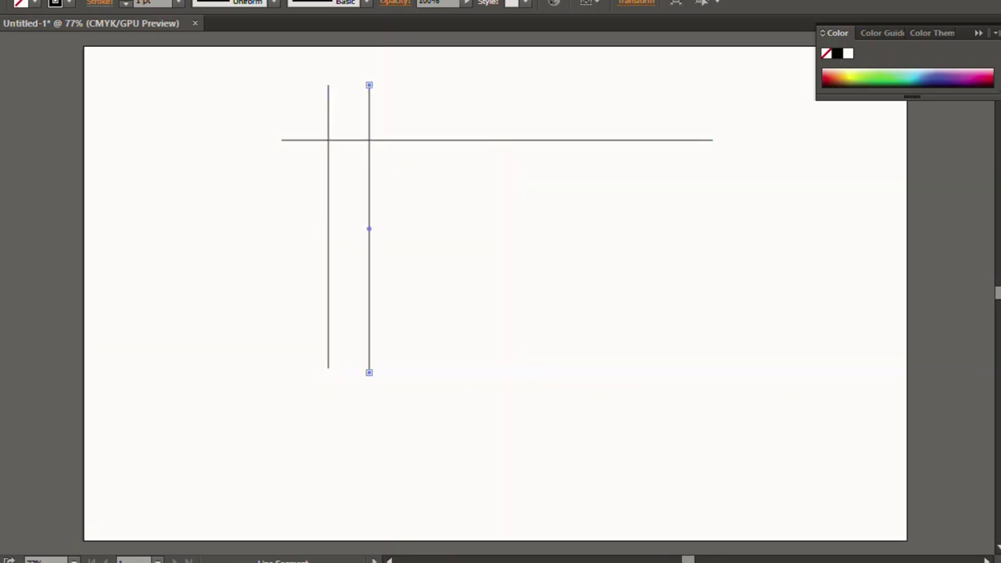
{"action": "left_click_drag", "start_coordinate": [596, 78], "coordinate": [596, 382]}
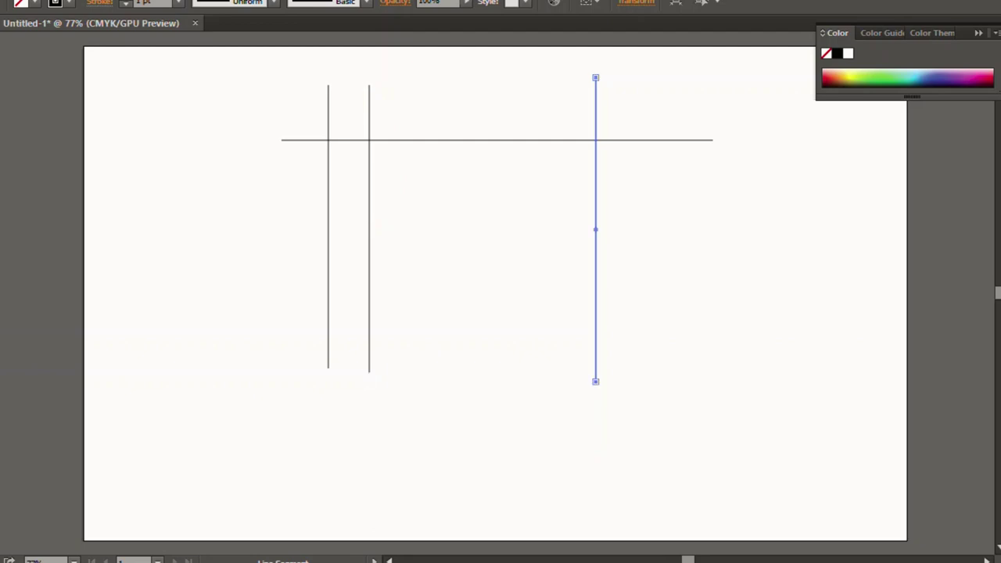
{"action": "left_click_drag", "start_coordinate": [643, 73], "coordinate": [641, 386]}
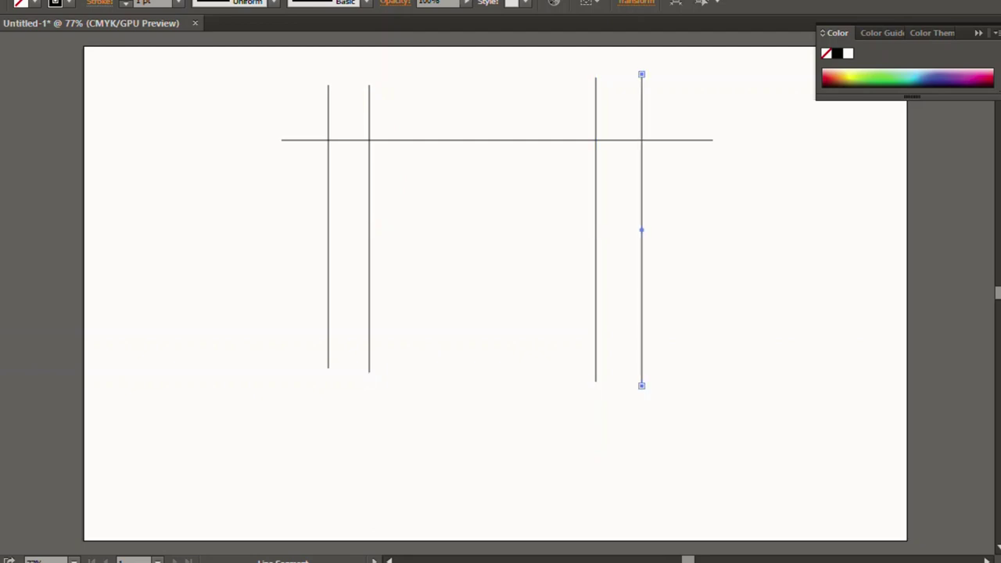
Draw two horizontal lines across the lower part and two diagonals crossing in an X
{"action": "left_click_drag", "start_coordinate": [289, 352], "coordinate": [715, 352]}
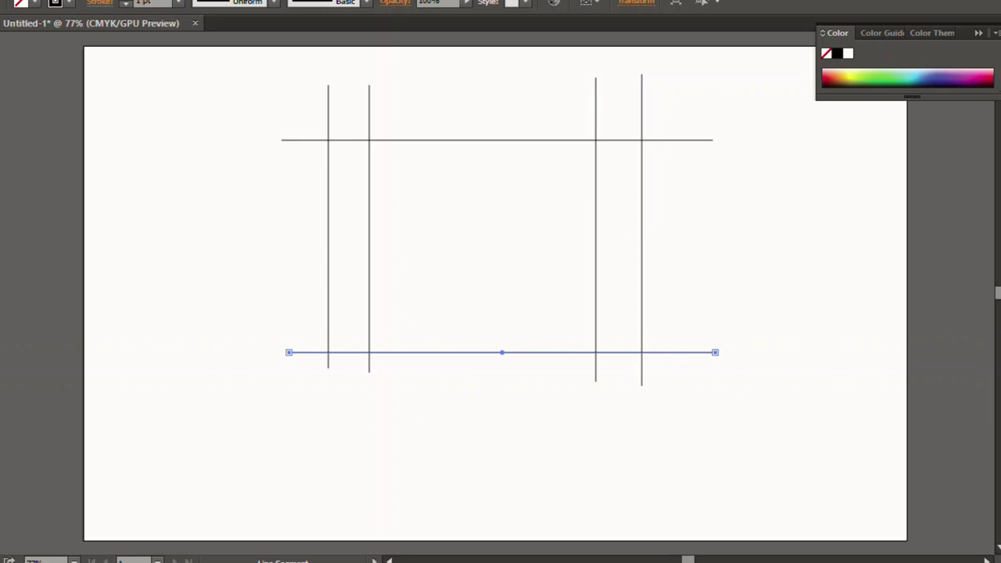
{"action": "left_click_drag", "start_coordinate": [272, 326], "coordinate": [704, 326]}
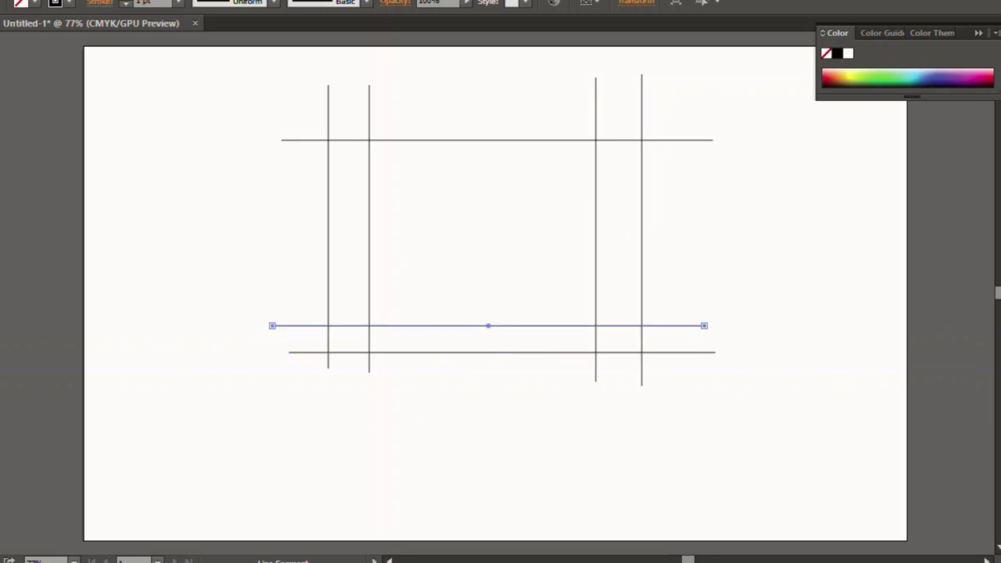
{"action": "left_click_drag", "start_coordinate": [668, 108], "coordinate": [336, 383]}
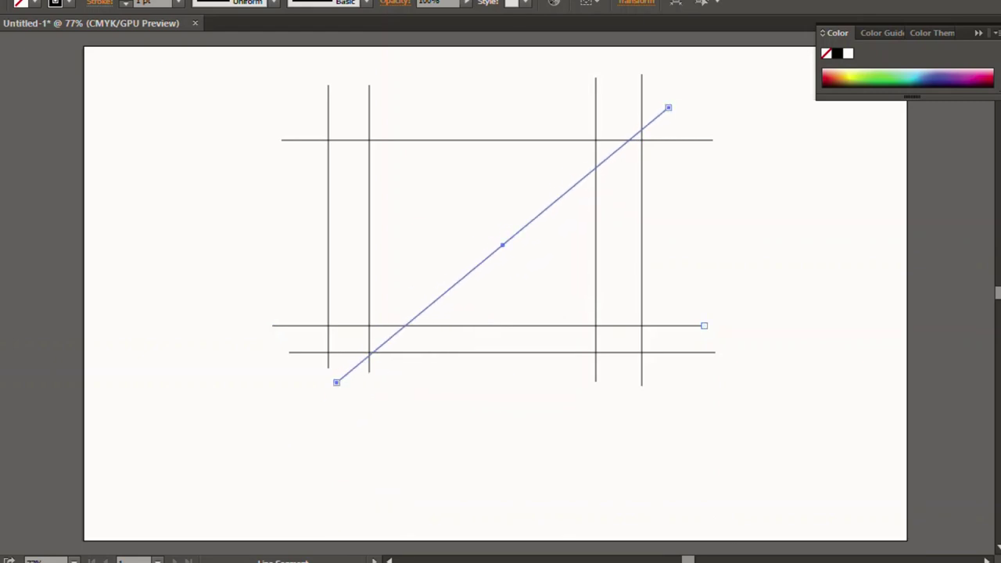
{"action": "left_click_drag", "start_coordinate": [294, 108], "coordinate": [721, 393]}
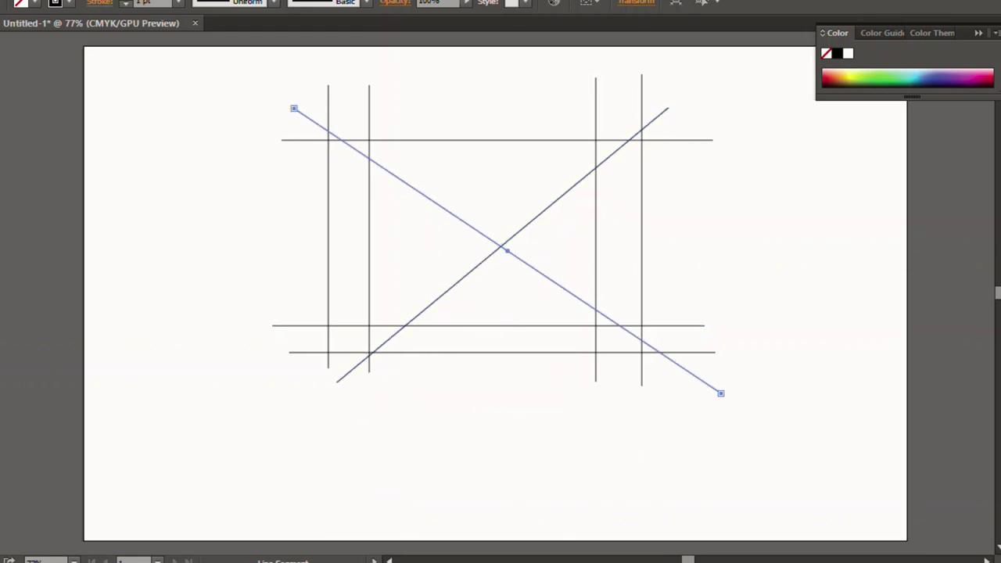
Nudge both diagonals slightly up and left, then deselect them
{"action": "key", "text": "v"}
{"action": "left_click", "coordinate": [548, 207], "text": "shift"}
{"action": "left_click_drag", "start_coordinate": [501, 247], "coordinate": [486, 236]}
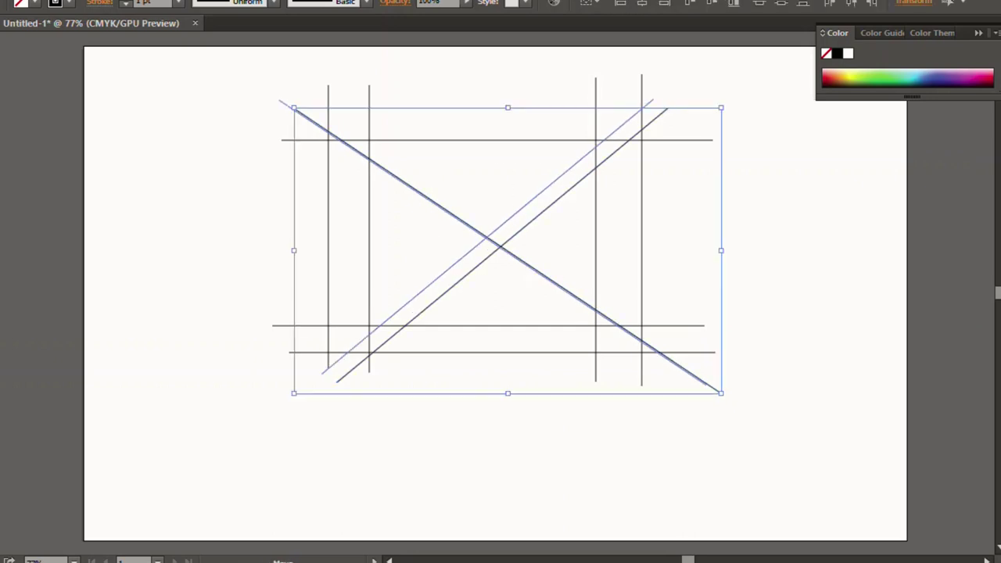
{"action": "left_click", "coordinate": [501, 469]}
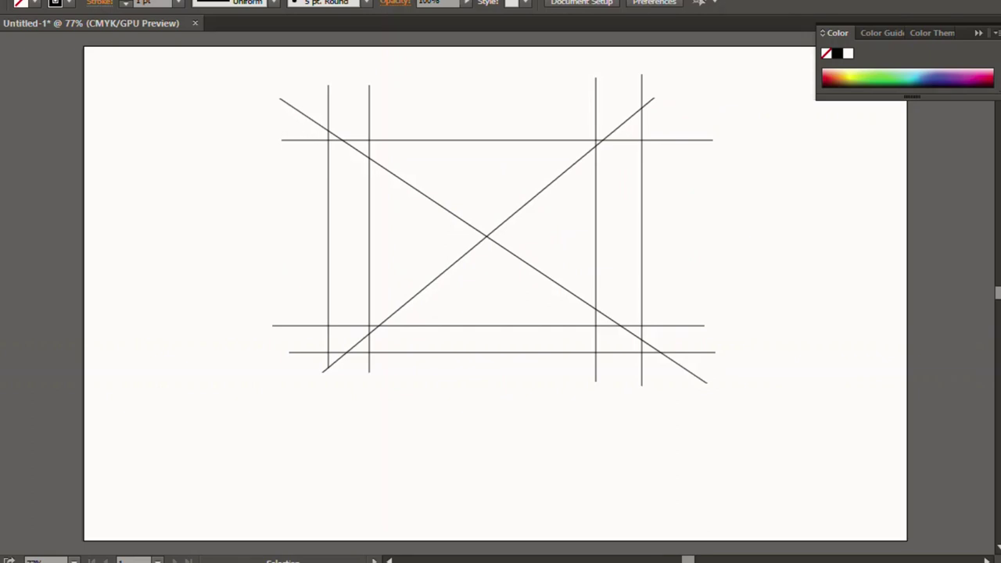
Draw a wide rectangle across the centre, aligning its left edge with the left vertical line
{"action": "key", "text": "m"}
{"action": "mouse_move", "coordinate": [295, 186]}
{"action": "left_mouse_down"}
{"action": "mouse_move", "coordinate": [619, 230]}
{"action": "mouse_move", "coordinate": [697, 384]}
{"action": "mouse_move", "coordinate": [642, 287]}
{"action": "left_mouse_up"}
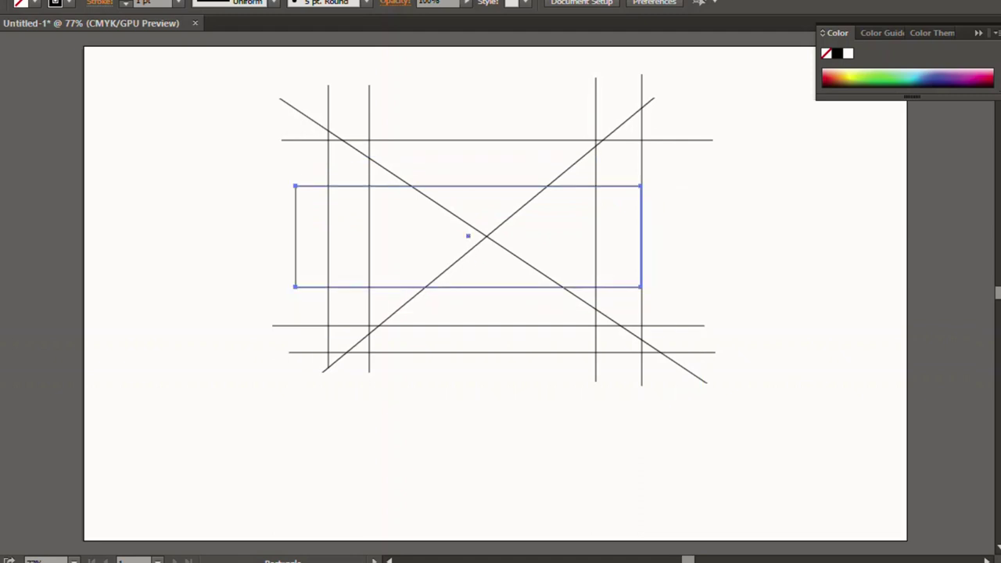
{"action": "left_click_drag", "start_coordinate": [295, 236], "coordinate": [328, 235]}
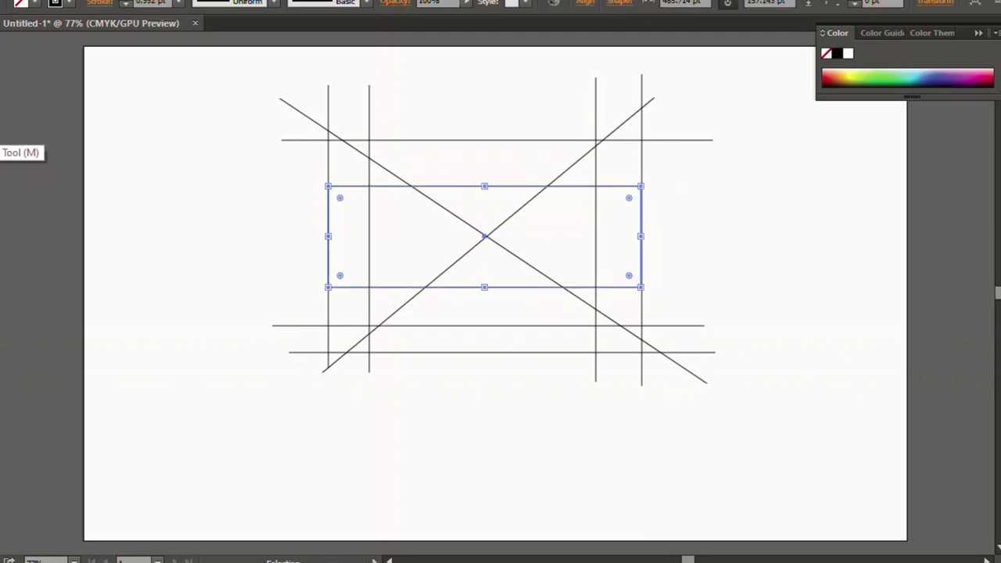
Draw a small circle at the grid's upper-left corner
{"action": "left_click", "coordinate": [6, 133]}
{"action": "left_click", "coordinate": [31, 168]}
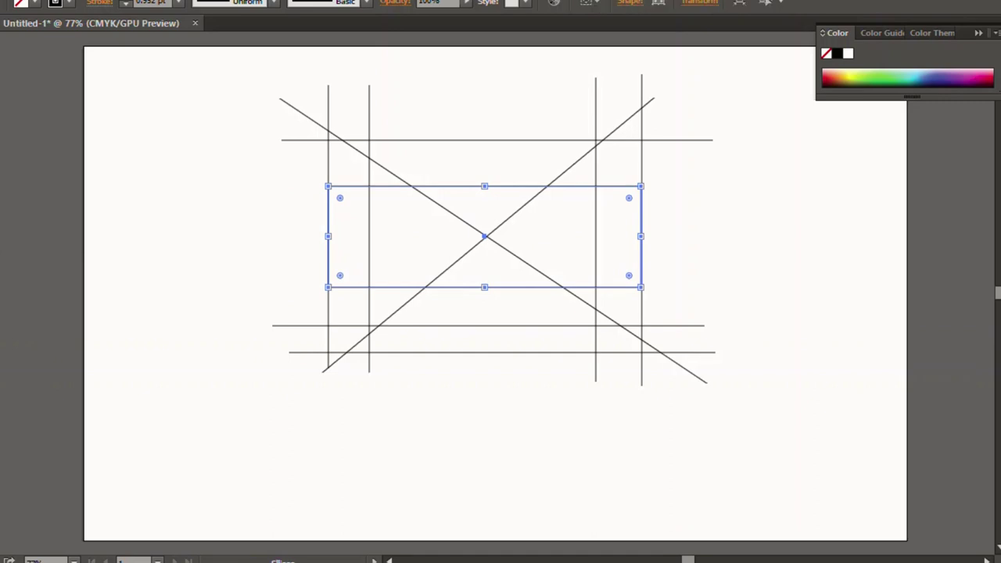
{"action": "left_click_drag", "start_coordinate": [259, 81], "coordinate": [332, 153]}
{"action": "left_click_drag", "start_coordinate": [296, 119], "coordinate": [294, 104]}
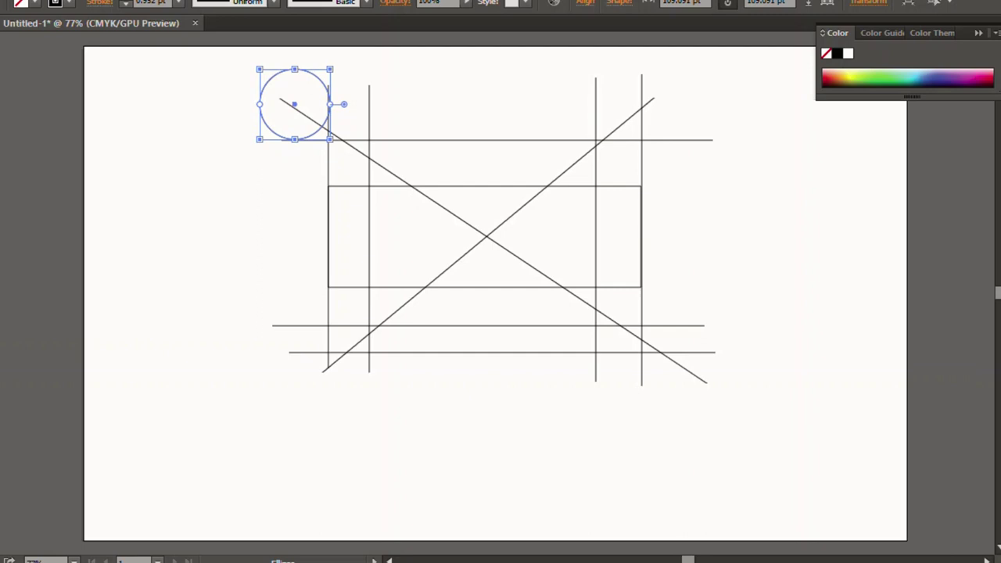
{"action": "left_click", "coordinate": [294, 104]}
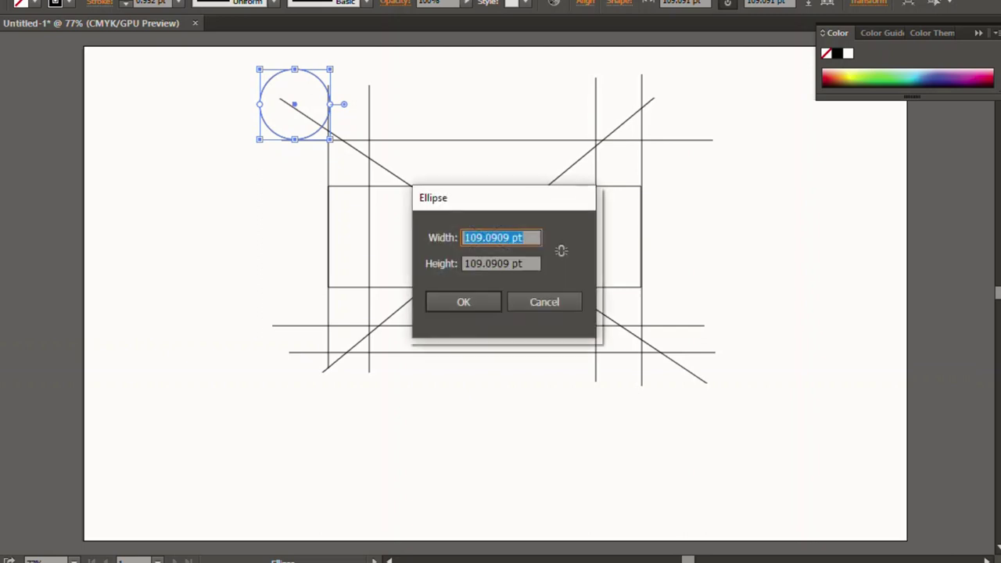
{"action": "left_click", "coordinate": [545, 302]}
{"action": "left_click_drag", "start_coordinate": [644, 331], "coordinate": [729, 419]}
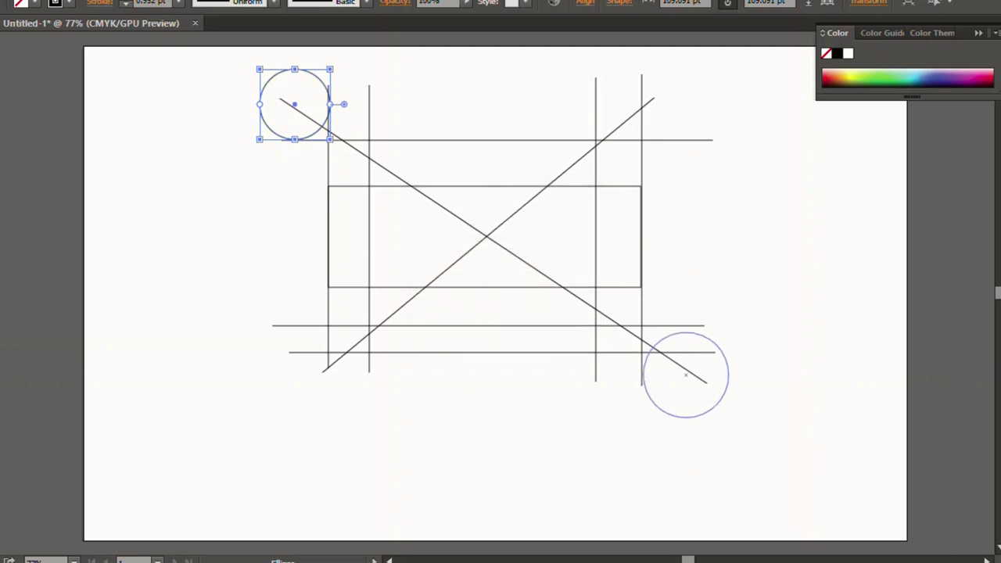
{"action": "left_click_drag", "start_coordinate": [686, 373], "coordinate": [681, 365]}
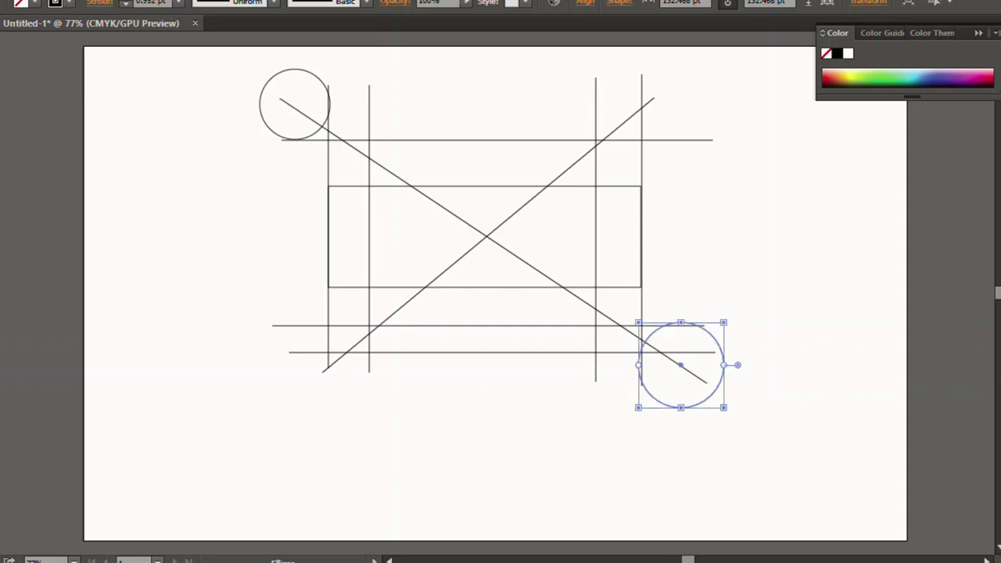
{"action": "key", "text": "Delete"}
Alt-drag copies of the top-left circle to the other corners
{"action": "key", "text": "v"}
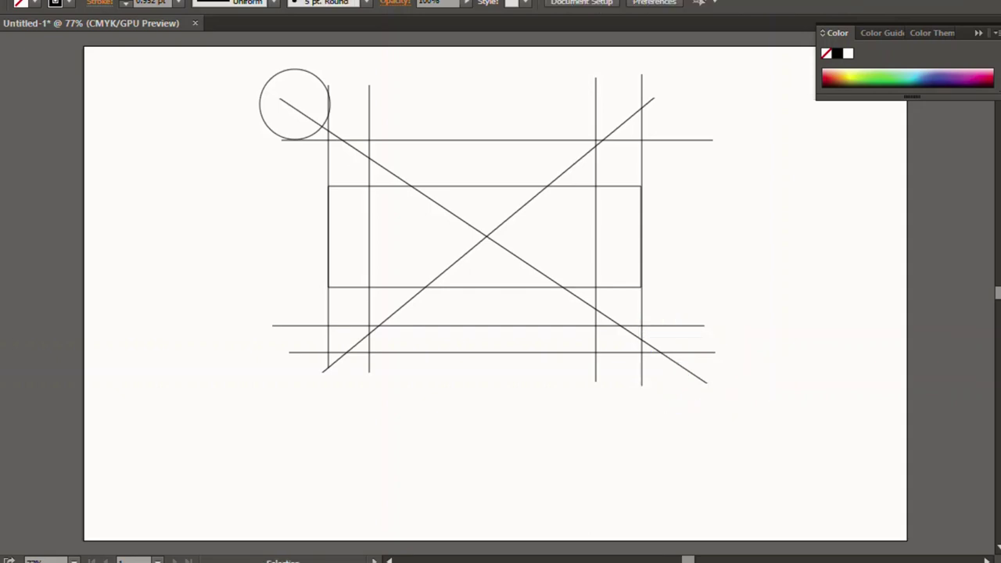
{"action": "left_click", "coordinate": [260, 104]}
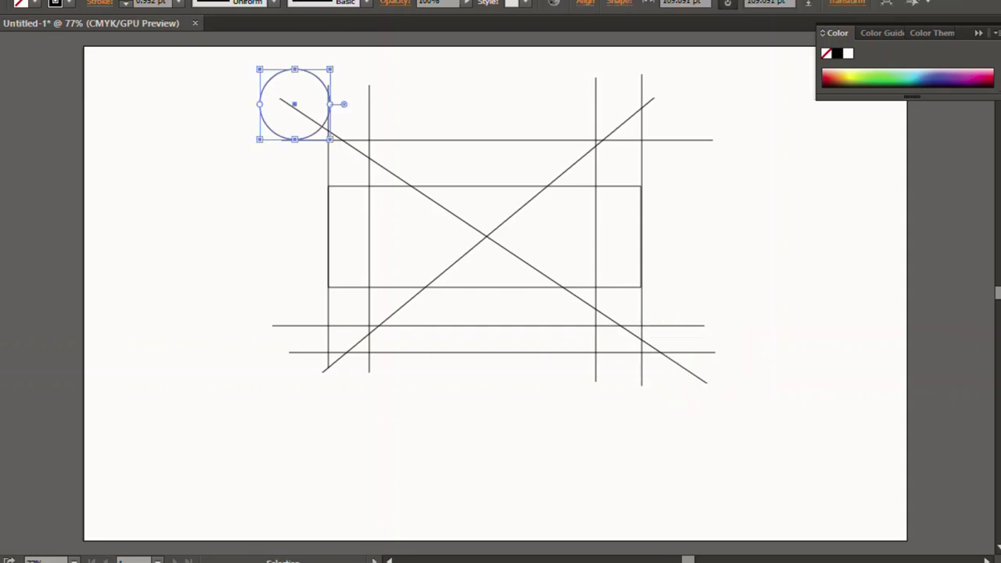
{"action": "mouse_move", "coordinate": [294, 104]}
{"action": "left_mouse_down"}
{"action": "mouse_move", "coordinate": [678, 361]}
{"action": "mouse_move", "coordinate": [678, 107]}
{"action": "mouse_move", "coordinate": [297, 362]}
{"action": "left_mouse_up"}
{"action": "key", "text": "ctrl+shift+a"}
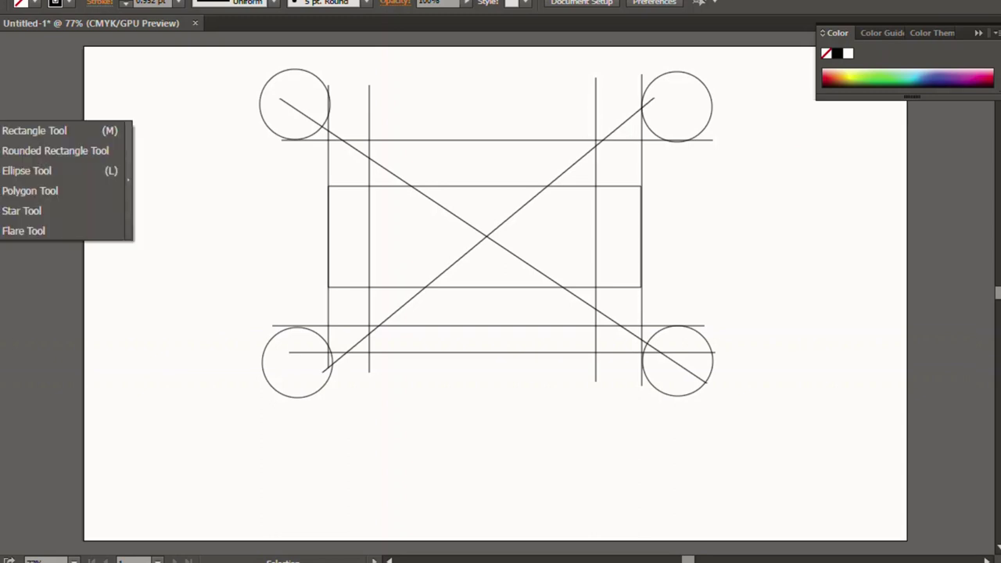
{"action": "left_click", "coordinate": [23, 167]}
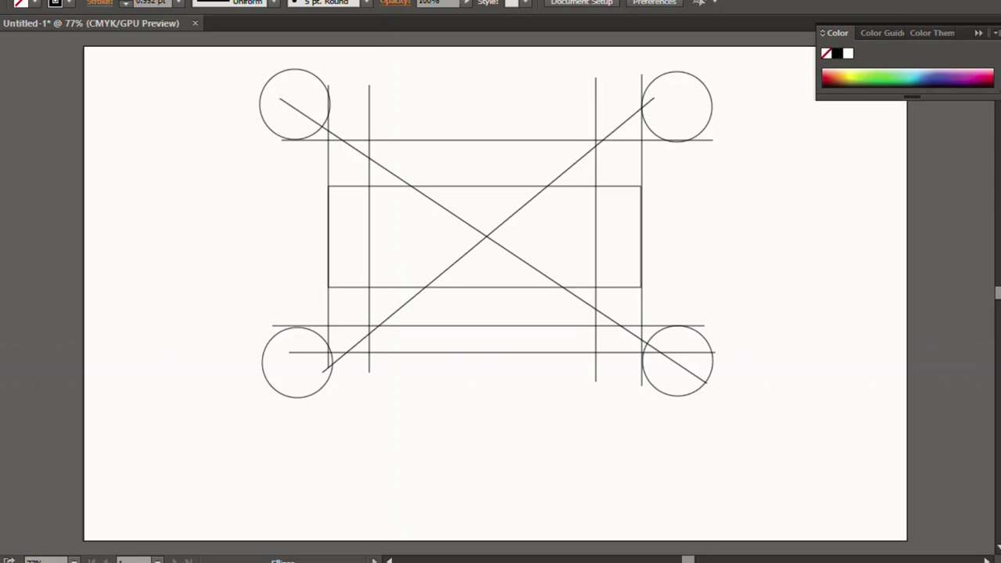
Draw a large circle on the left, positioned against the diagonals
{"action": "left_click_drag", "start_coordinate": [271, 188], "coordinate": [449, 362]}
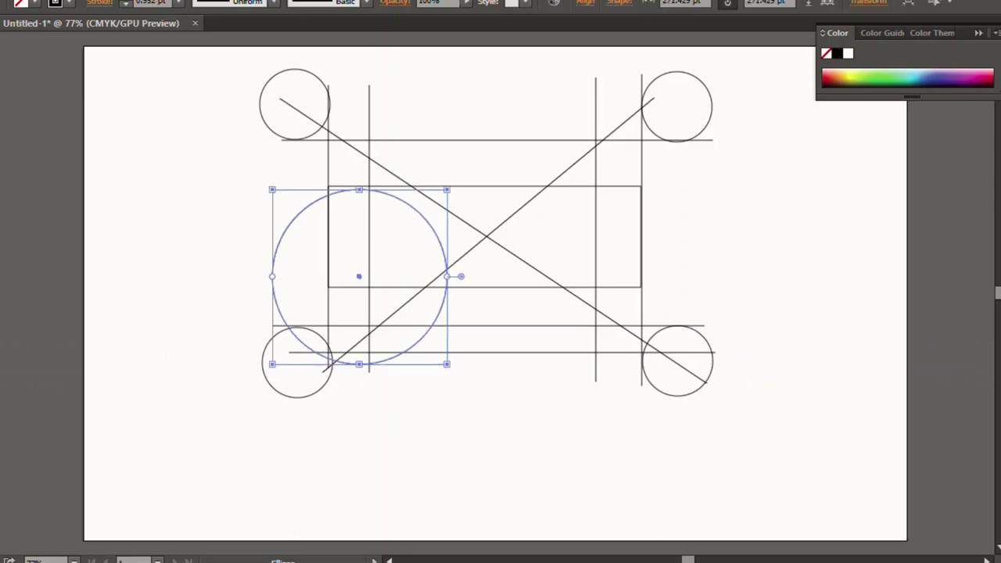
{"action": "left_click_drag", "start_coordinate": [360, 275], "coordinate": [342, 242]}
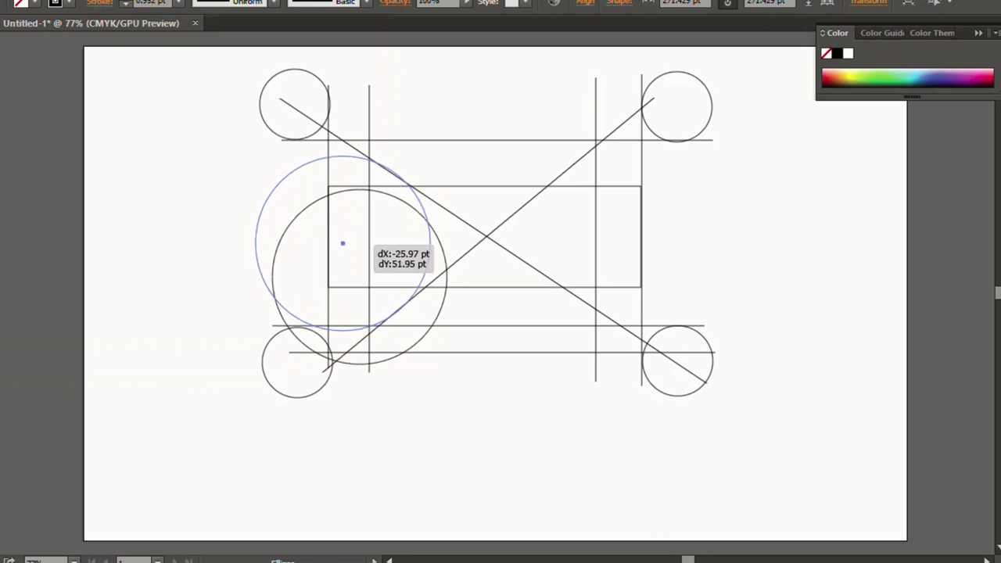
{"action": "left_click_drag", "start_coordinate": [343, 242], "coordinate": [342, 243]}
Copy the large circle to the other positions around the centre, then select all the artwork
{"action": "key", "text": "v"}
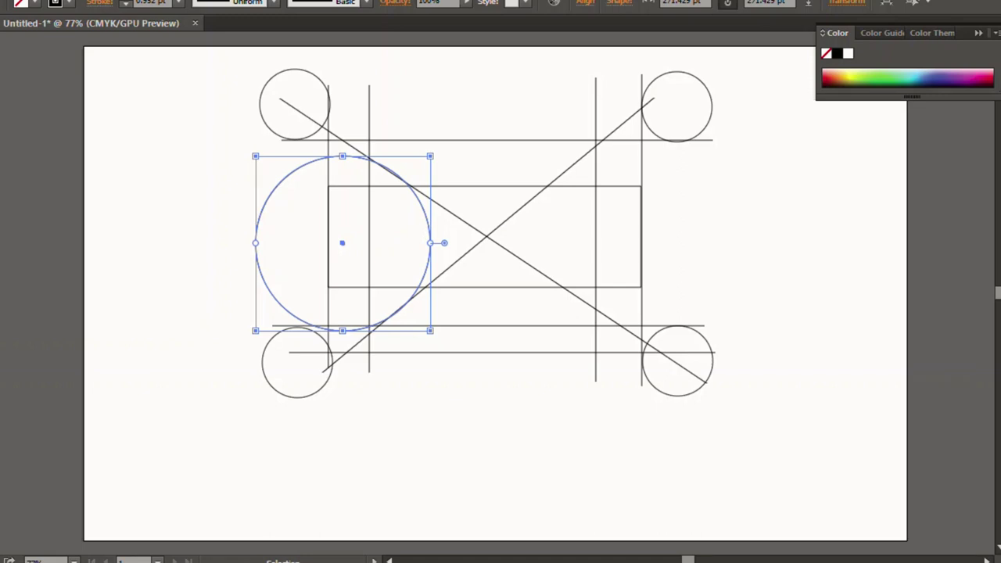
{"action": "left_click", "coordinate": [367, 309]}
{"action": "mouse_move", "coordinate": [343, 243]}
{"action": "left_mouse_down"}
{"action": "mouse_move", "coordinate": [632, 229]}
{"action": "mouse_move", "coordinate": [487, 141]}
{"action": "mouse_move", "coordinate": [482, 123]}
{"action": "left_mouse_up"}
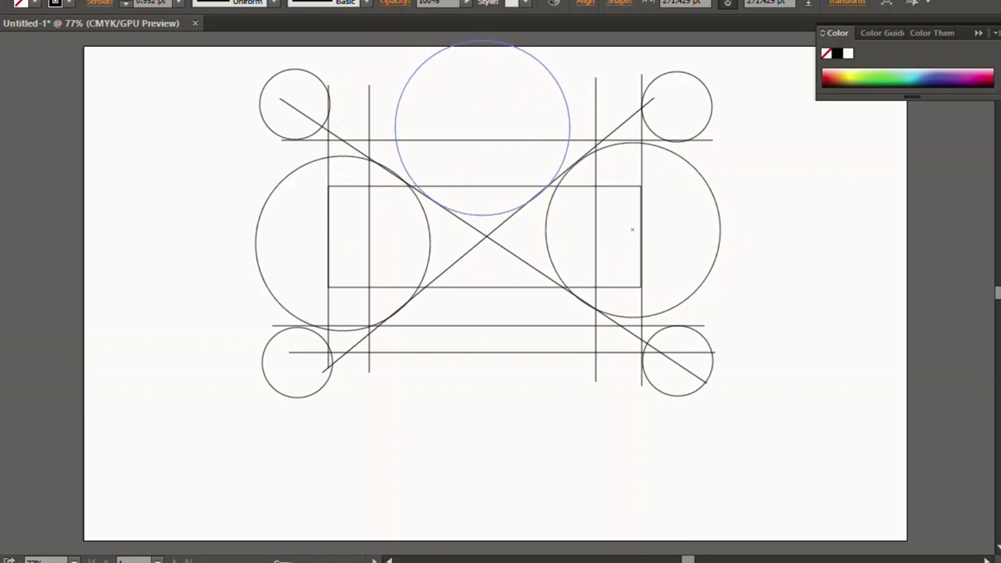
{"action": "left_click_drag", "start_coordinate": [482, 124], "coordinate": [492, 345]}
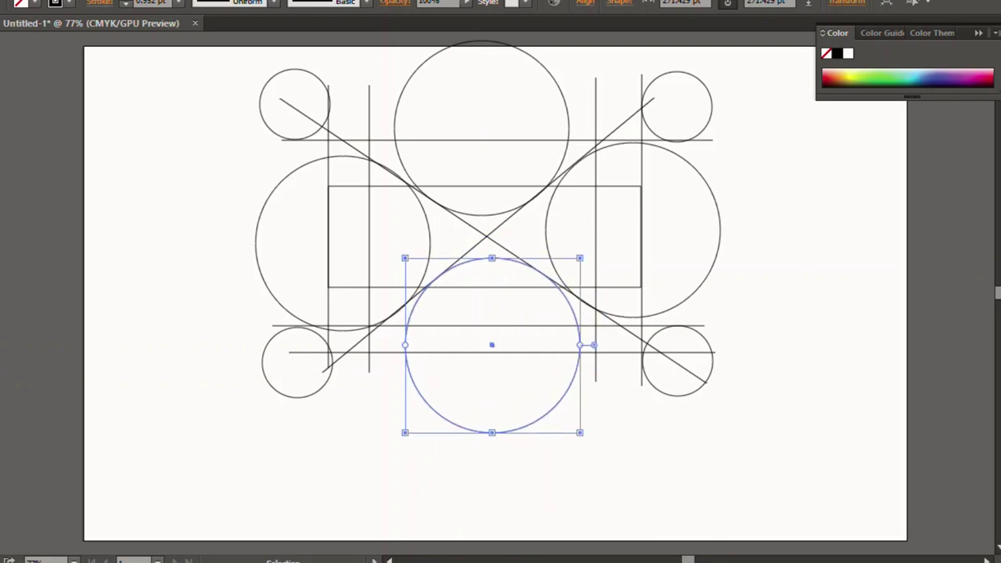
{"action": "left_click_drag", "start_coordinate": [157, 67], "coordinate": [900, 469]}
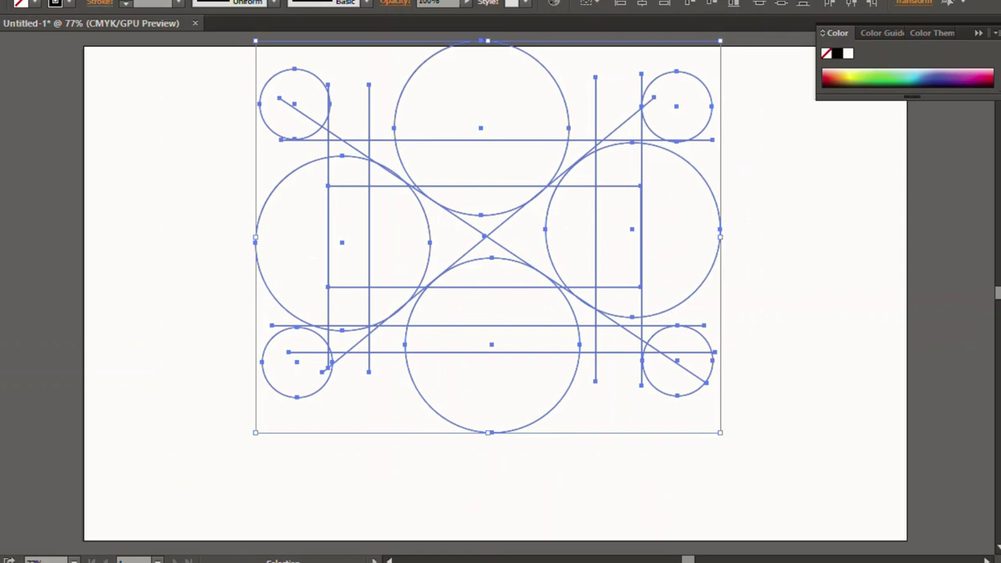
Stretch the central rectangle's left edge to the vertical line, then marquee-select the whole drawing
{"action": "key", "text": "shift+m"}
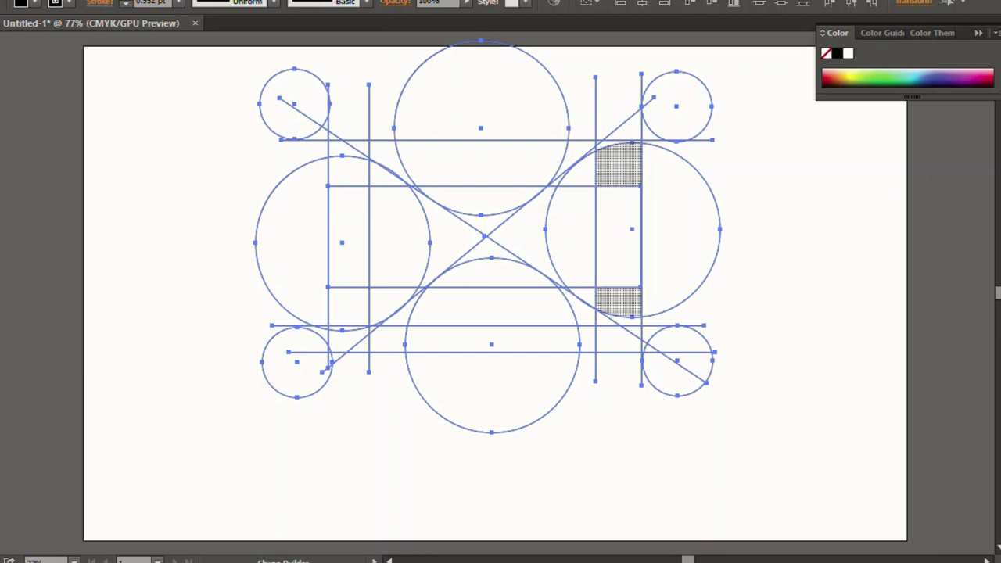
{"action": "key", "text": "v"}
{"action": "key", "text": "ctrl+shift+a"}
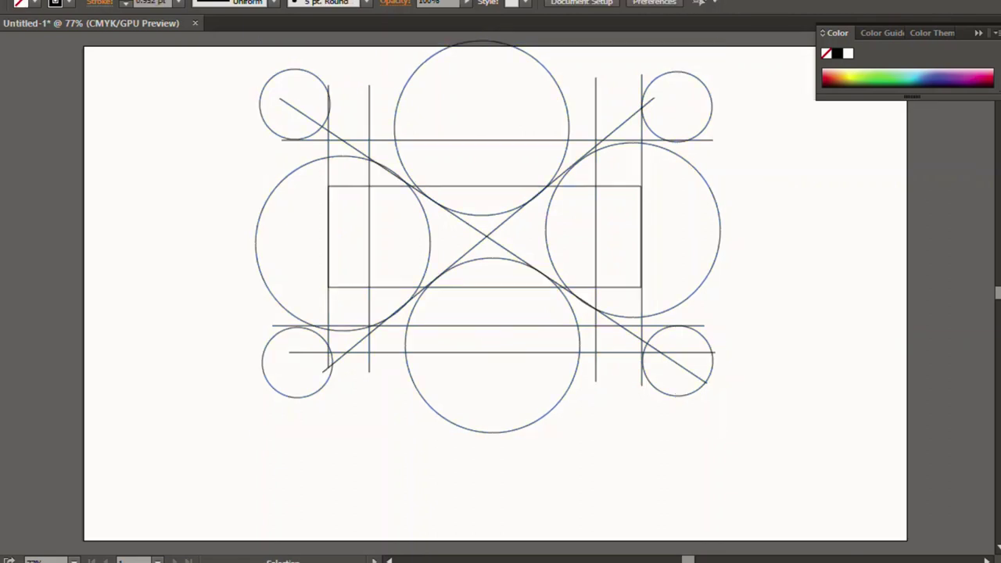
{"action": "left_click", "coordinate": [329, 235]}
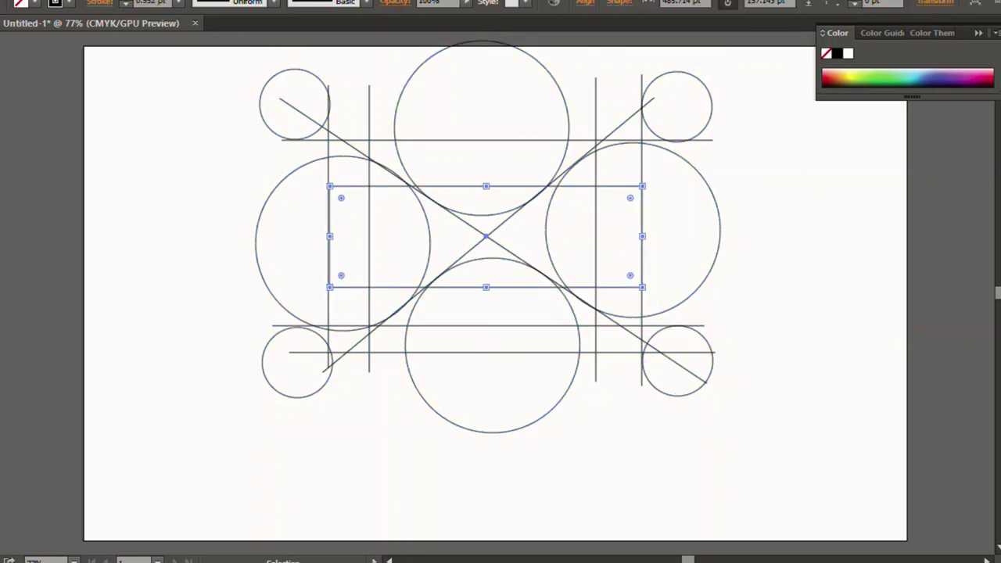
{"action": "left_click_drag", "start_coordinate": [330, 235], "coordinate": [327, 236]}
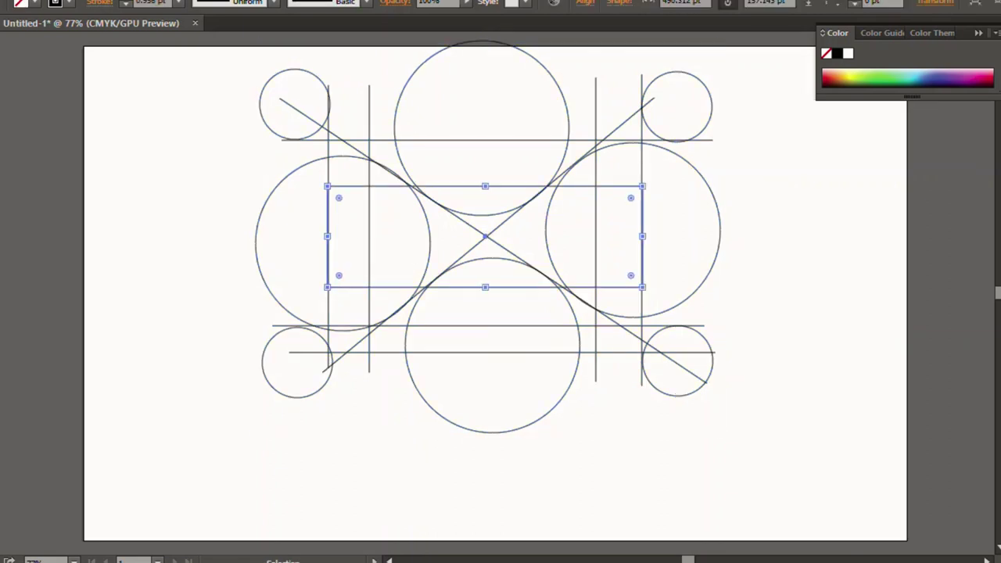
{"action": "left_click_drag", "start_coordinate": [197, 63], "coordinate": [738, 537]}
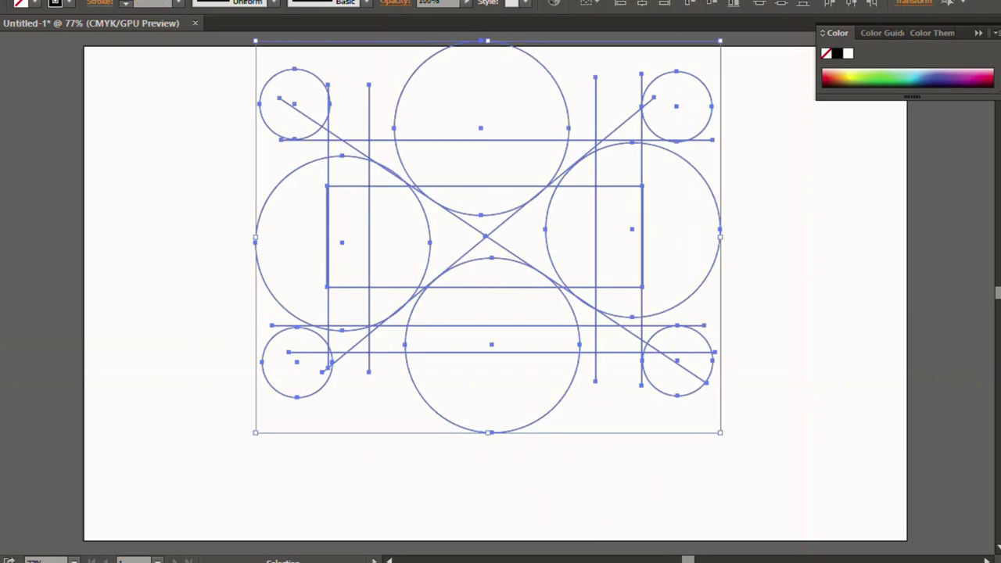
Try merging the top cells with the wedges in Shape Builder, then undo those merges
{"action": "key", "text": "shift+m"}
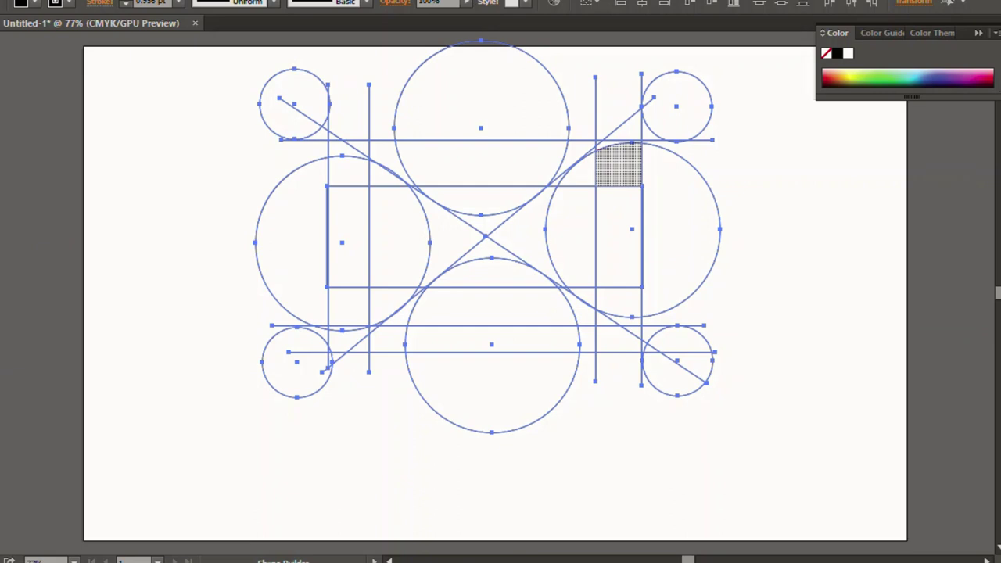
{"action": "mouse_move", "coordinate": [625, 156]}
{"action": "left_mouse_down"}
{"action": "mouse_move", "coordinate": [596, 145]}
{"action": "mouse_move", "coordinate": [618, 156]}
{"action": "mouse_move", "coordinate": [524, 235]}
{"action": "left_mouse_up"}
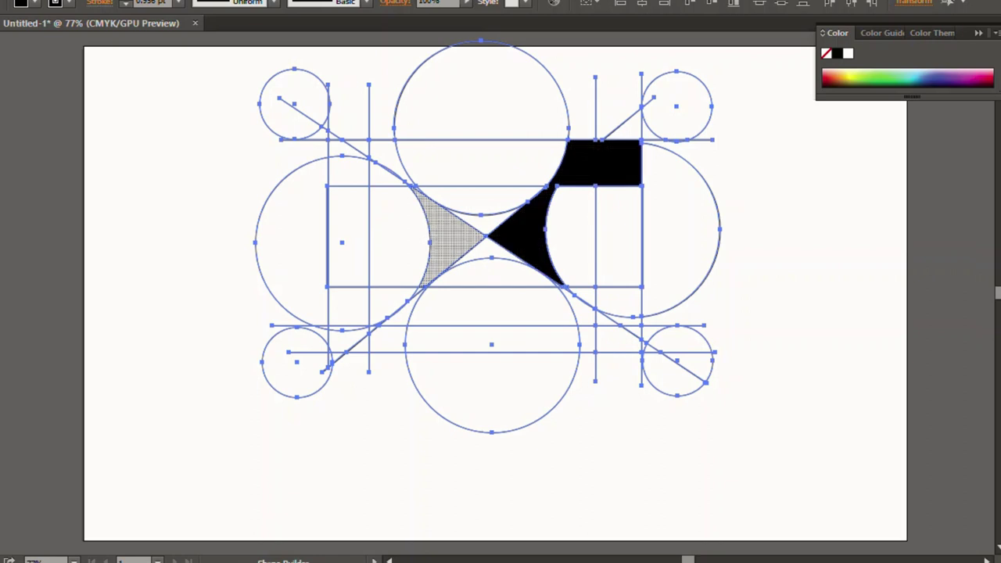
{"action": "left_click_drag", "start_coordinate": [454, 234], "coordinate": [525, 235]}
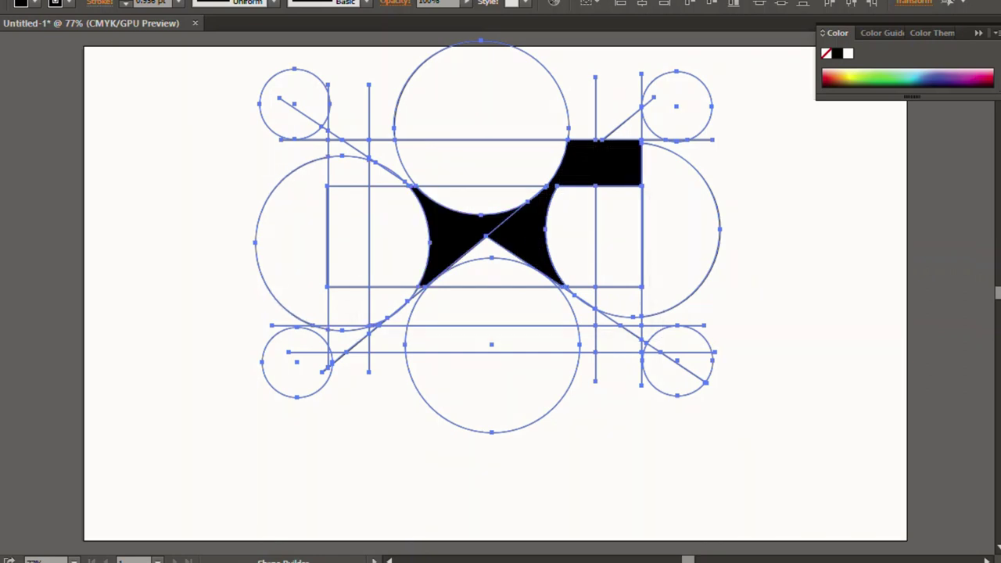
{"action": "key", "text": "ctrl+z"}
{"action": "mouse_move", "coordinate": [342, 147]}
{"action": "left_mouse_down"}
{"action": "mouse_move", "coordinate": [405, 182]}
{"action": "mouse_move", "coordinate": [458, 229]}
{"action": "left_mouse_up"}
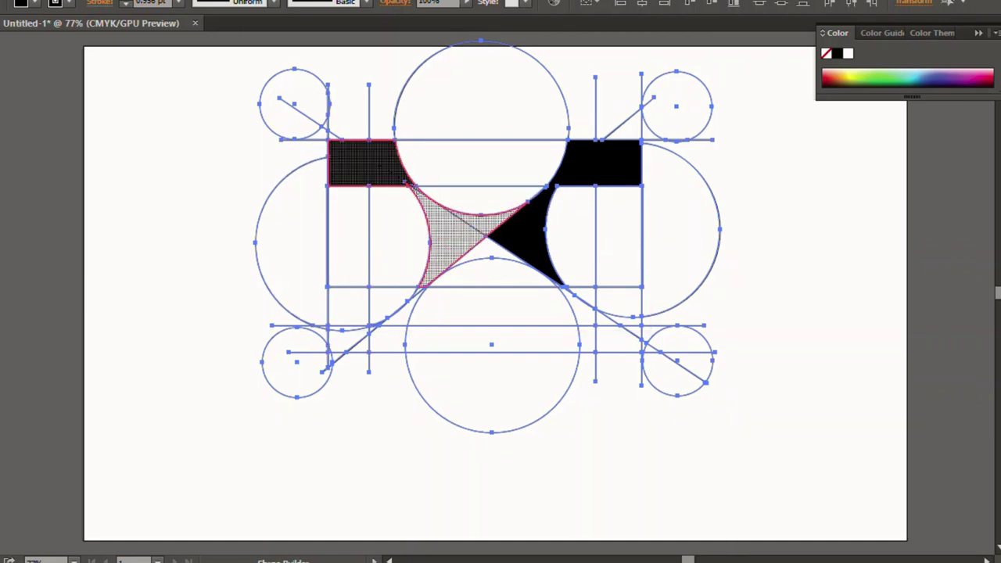
{"action": "key", "text": "v"}
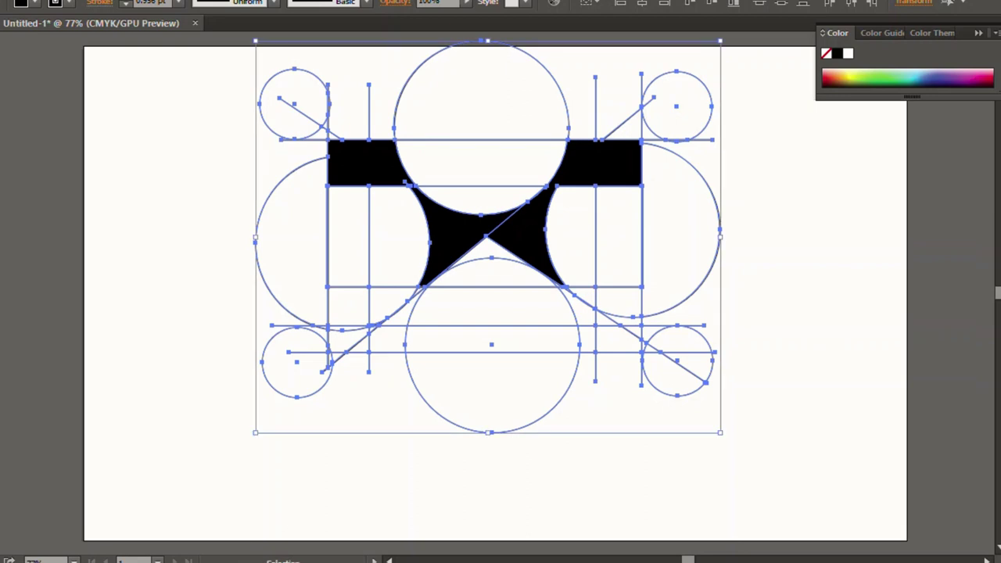
{"action": "key", "text": "ctrl+z"}
{"action": "key", "text": "ctrl+z"}
{"action": "key", "text": "shift+m"}
{"action": "key", "text": "v"}
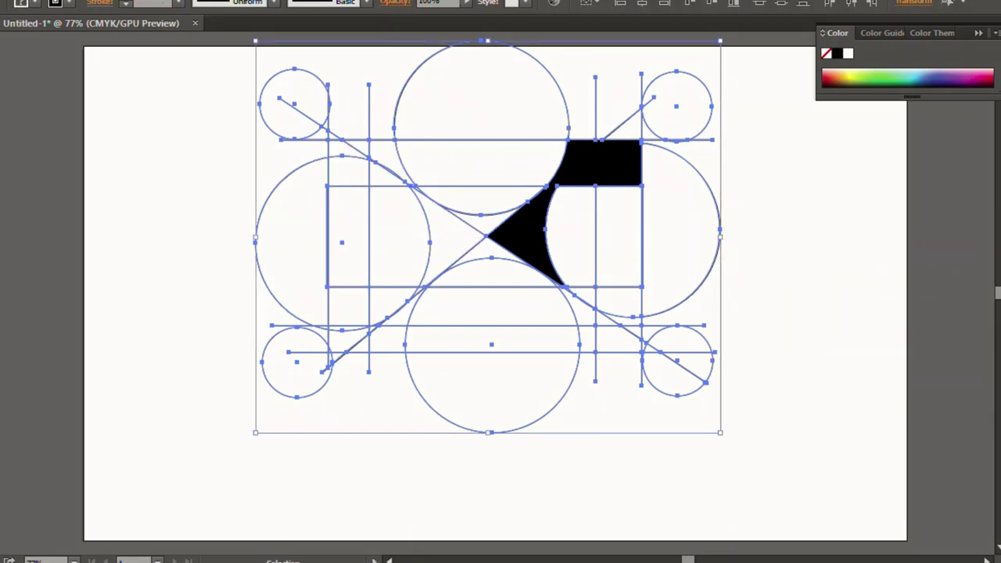
{"action": "key", "text": "ctrl+shift+a"}
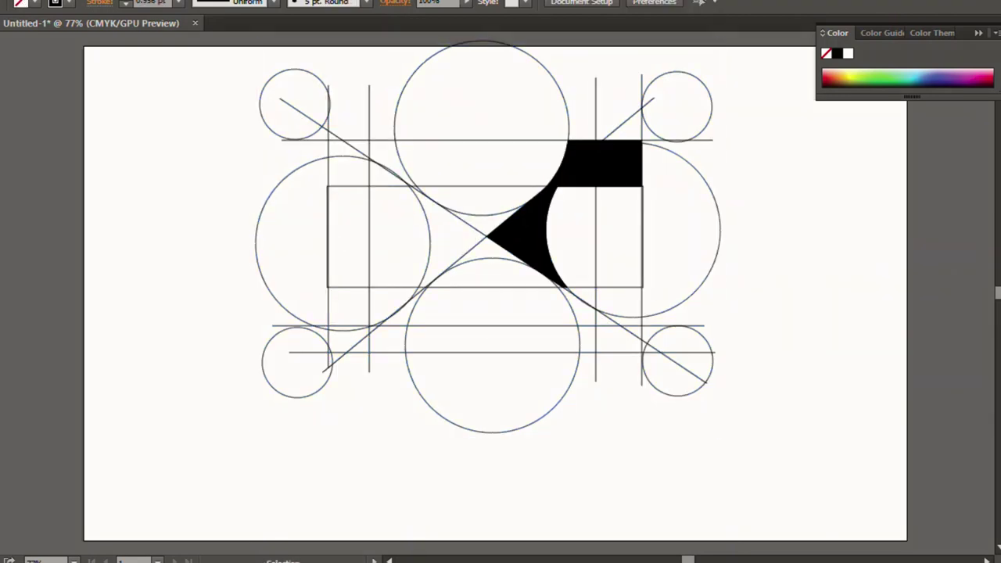
Nudge the large top circle left and reselect all construction artwork
{"action": "left_click", "coordinate": [482, 40]}
{"action": "key", "text": "Left"}
{"action": "key", "text": "Left"}
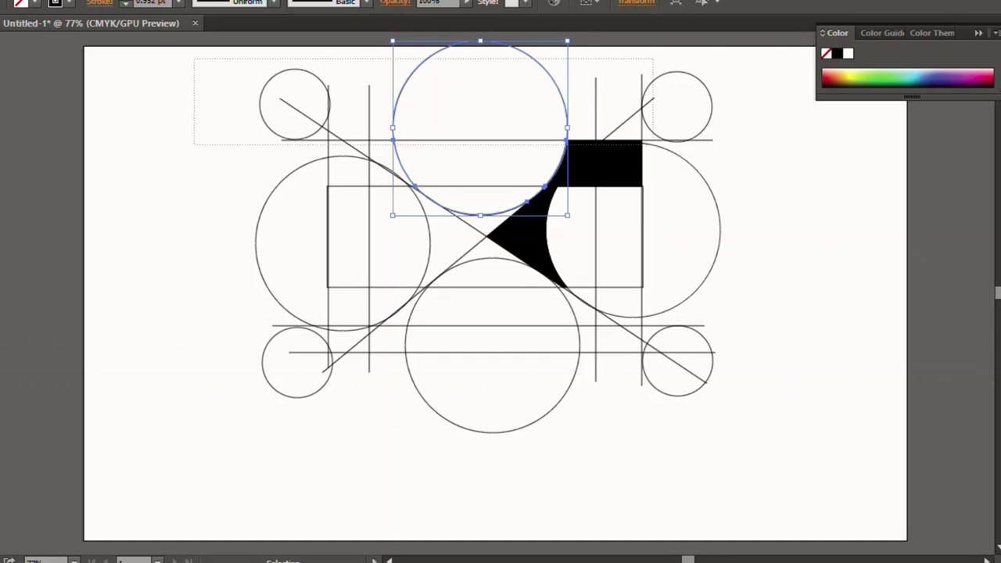
{"action": "left_click_drag", "start_coordinate": [190, 55], "coordinate": [736, 446]}
{"action": "key", "text": "shift+m"}
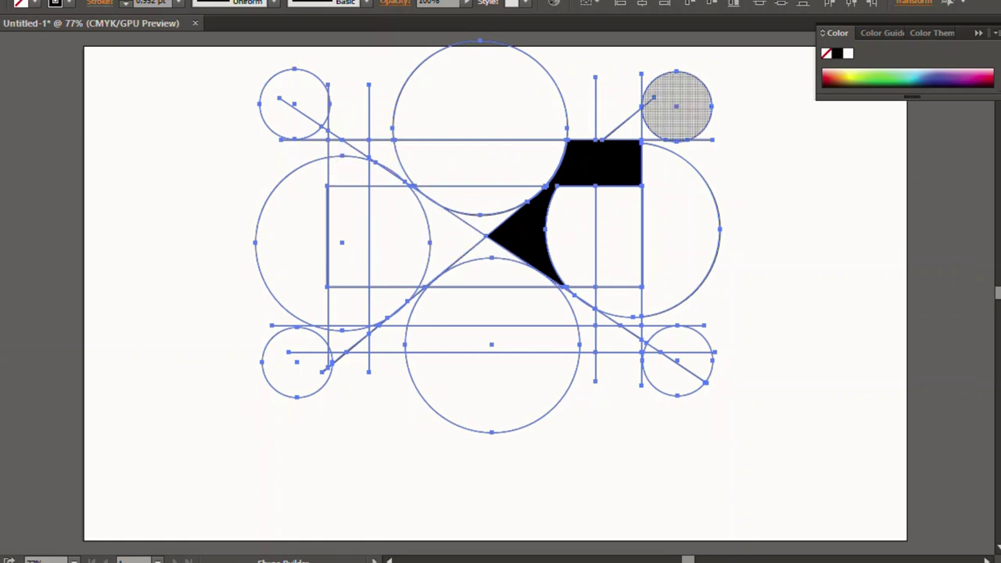
Fill the top-left bar merged with the left hourglass wedge black
{"action": "left_click_drag", "start_coordinate": [348, 171], "coordinate": [595, 163]}
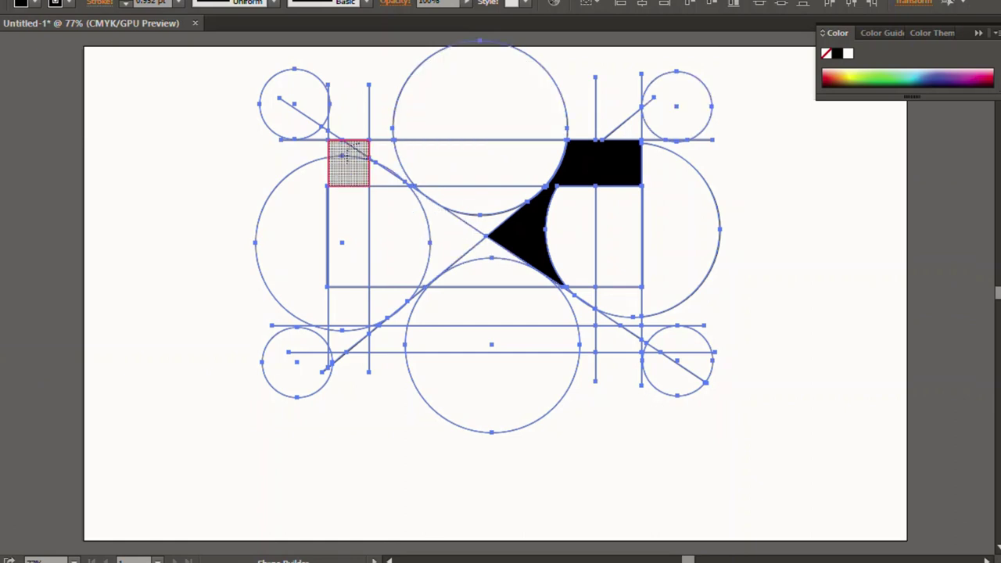
{"action": "key", "text": "ctrl+z"}
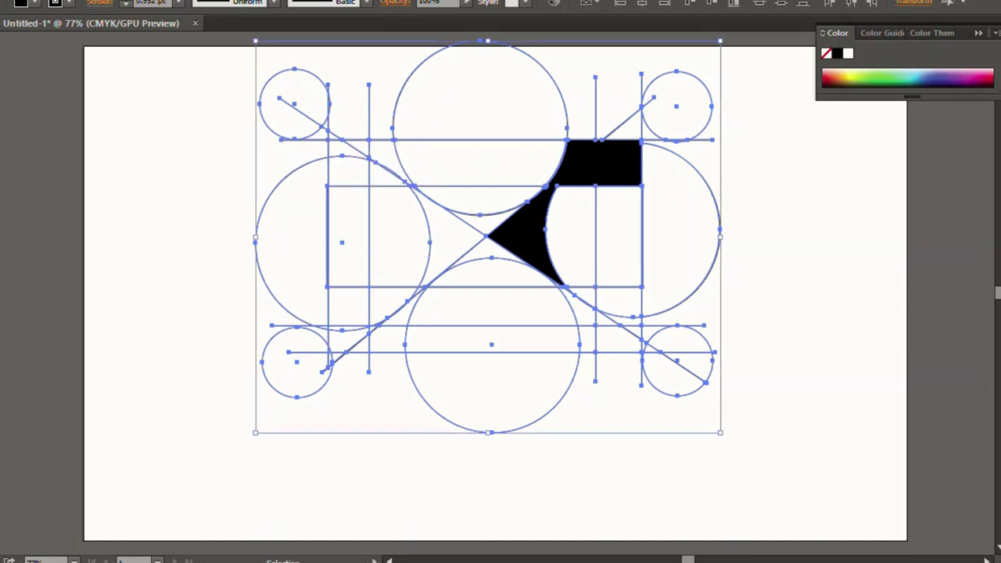
{"action": "left_click", "coordinate": [374, 162]}
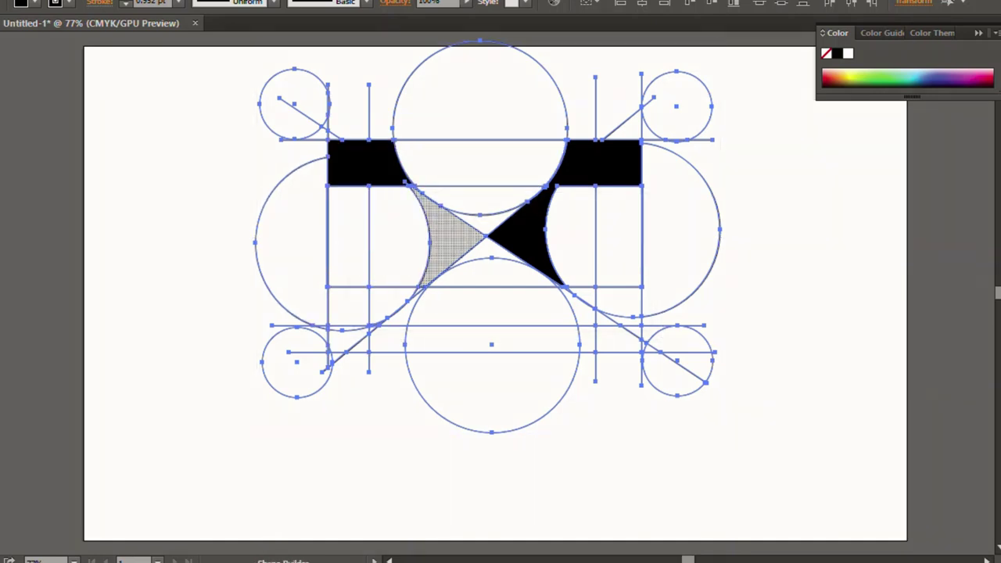
{"action": "left_click_drag", "start_coordinate": [435, 227], "coordinate": [361, 163]}
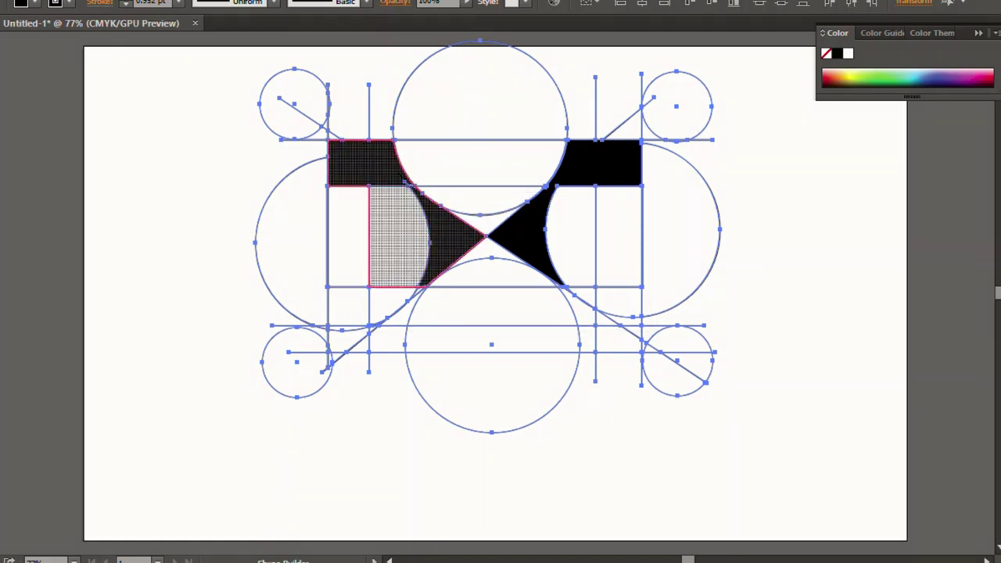
{"action": "left_click", "coordinate": [399, 235]}
{"action": "key", "text": "ctrl+z"}
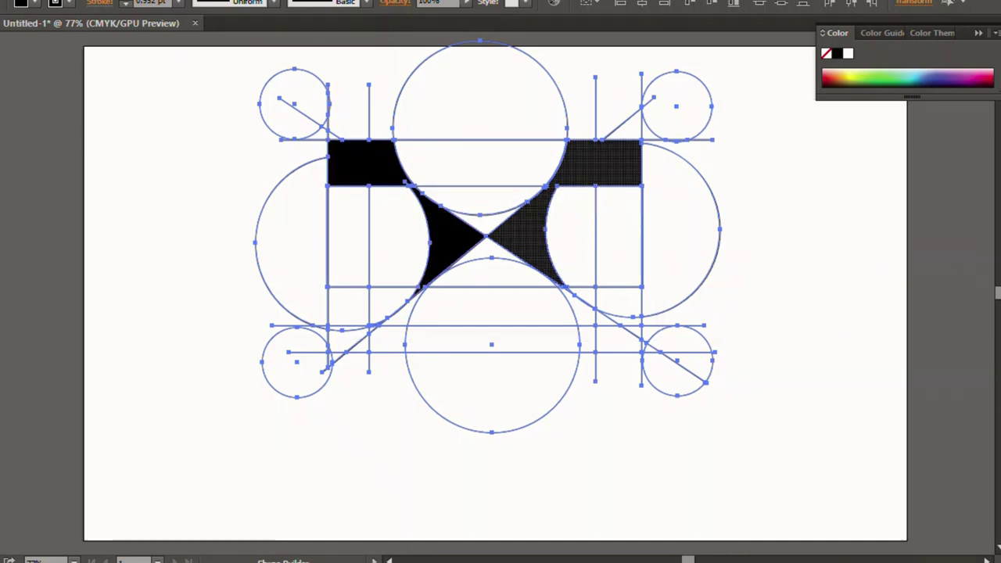
Fill the right wedge with the top-right bar and both lower-corner triangles black
{"action": "left_click", "coordinate": [532, 222]}
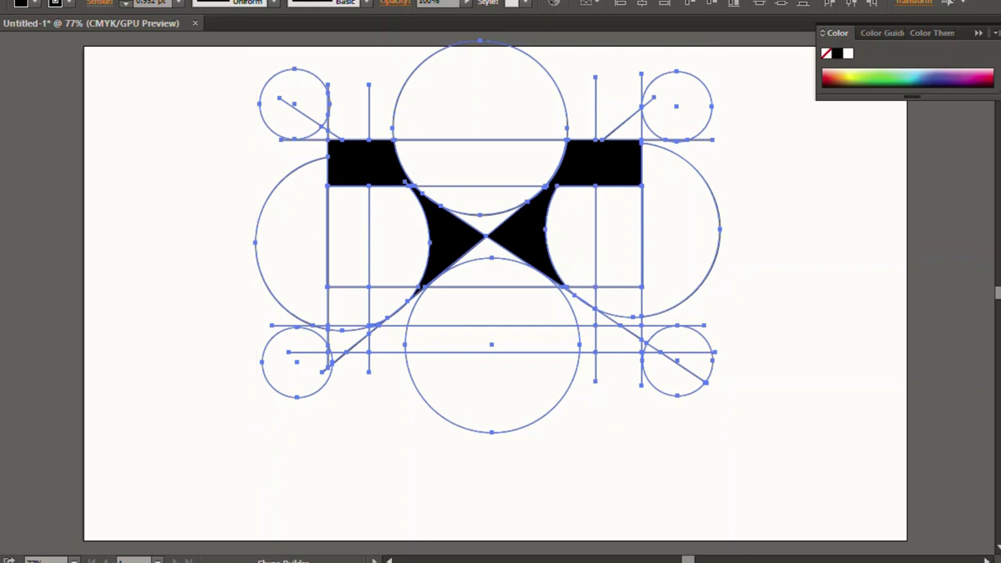
{"action": "key", "text": "ctrl+plus"}
{"action": "key", "text": "ctrl+plus"}
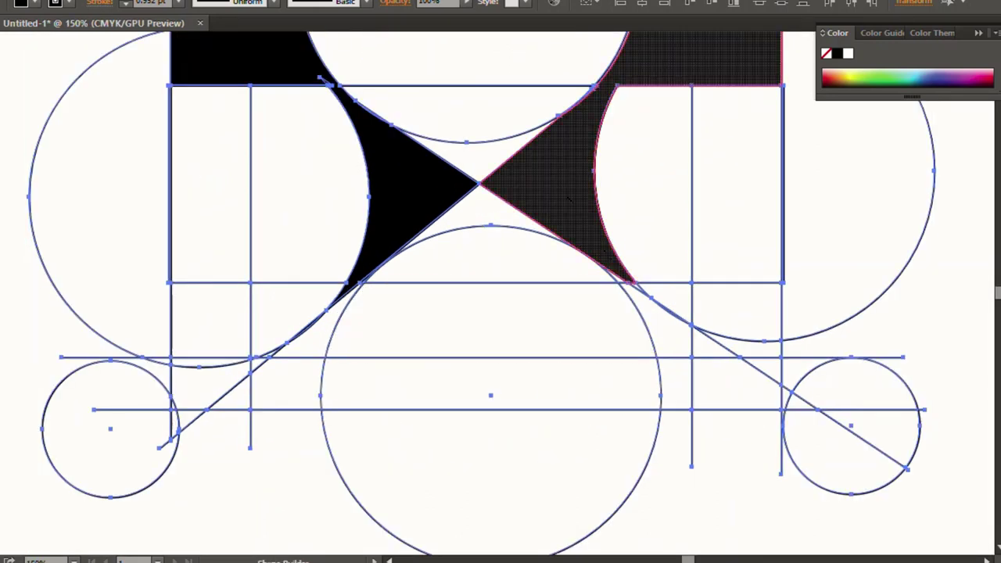
{"action": "left_click_drag", "start_coordinate": [602, 244], "coordinate": [604, 249]}
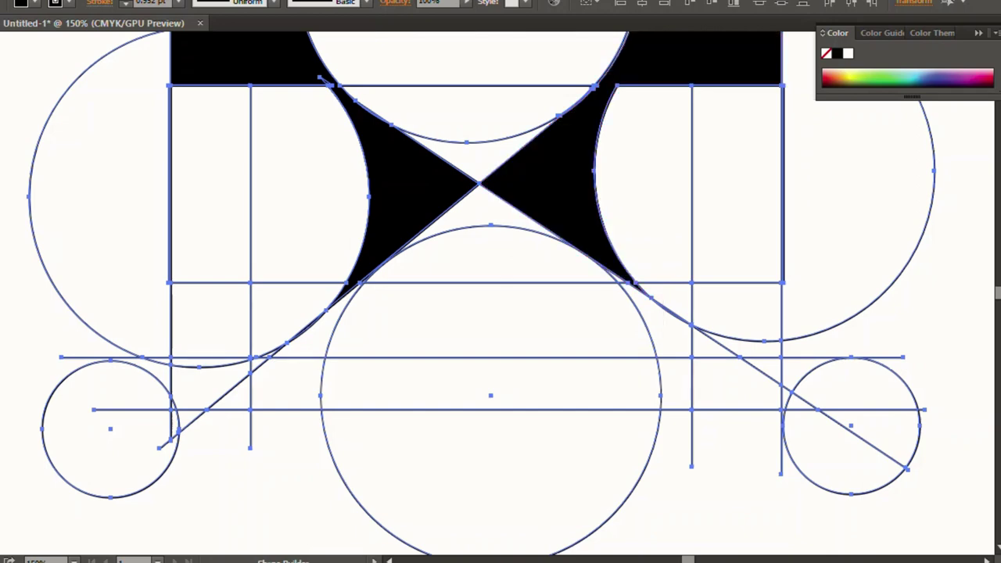
{"action": "key", "text": "ctrl+minus"}
{"action": "key", "text": "ctrl+minus"}
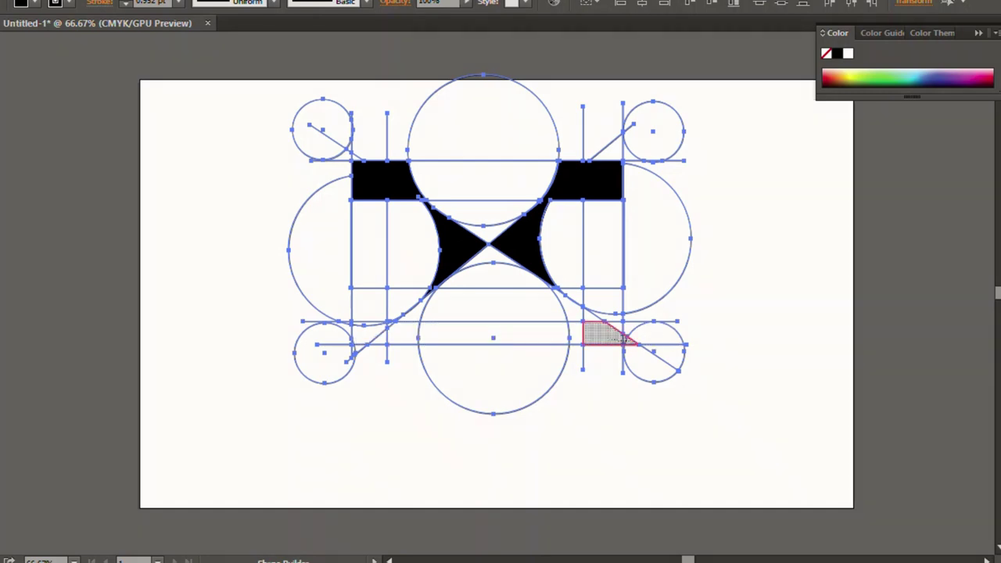
{"action": "left_click", "coordinate": [602, 333]}
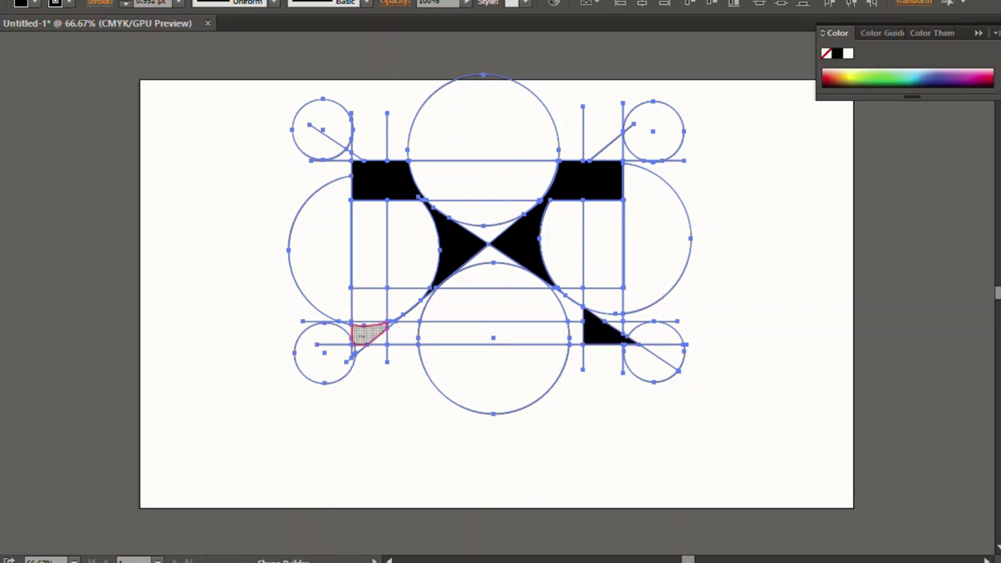
{"action": "left_click", "coordinate": [359, 336]}
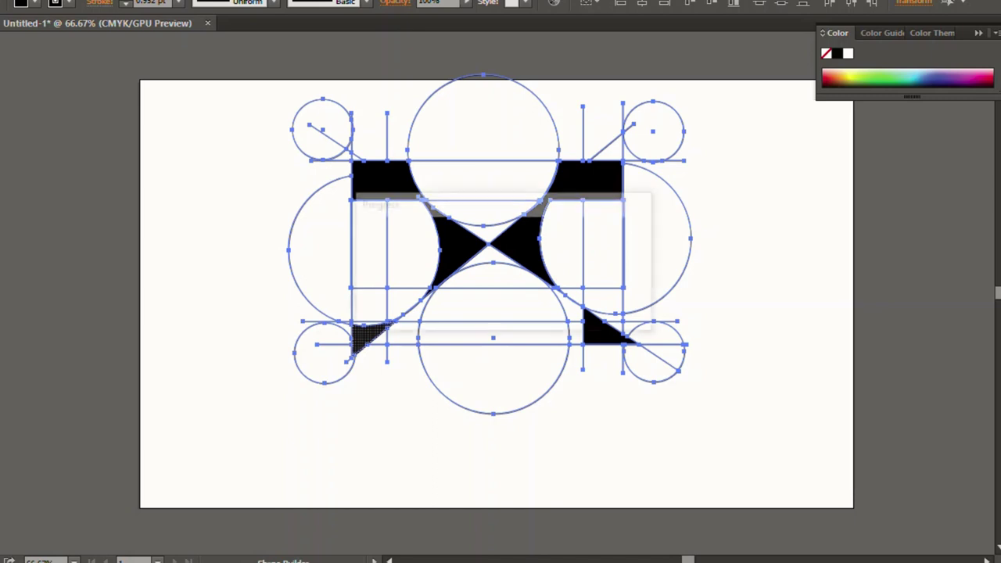
Undo the black Shape Builder fills on the lower-left and lower-right corner triangles
{"action": "left_click_drag", "start_coordinate": [361, 338], "coordinate": [378, 332]}
{"action": "key", "text": "v"}
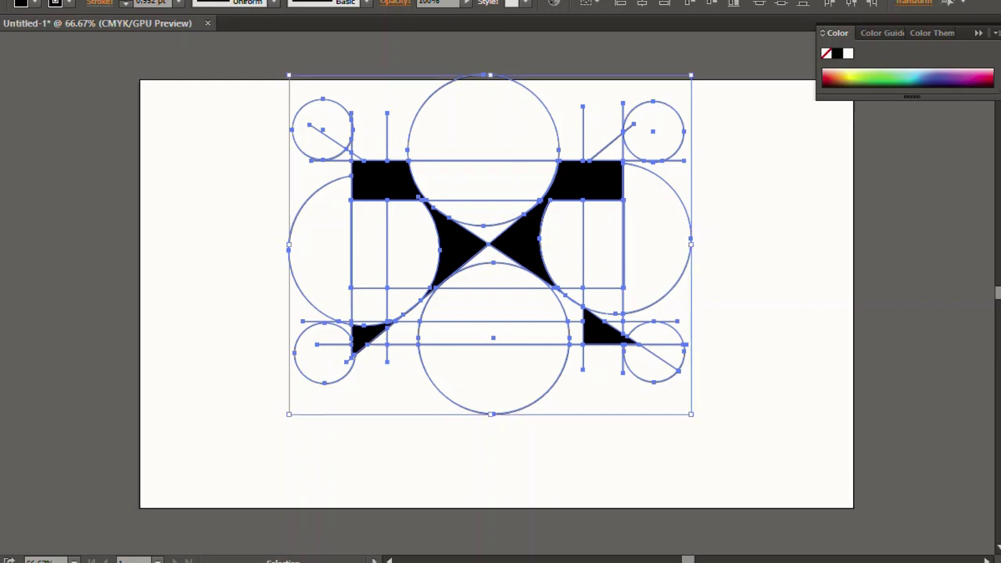
{"action": "key", "text": "ctrl+z"}
{"action": "key", "text": "shift+m"}
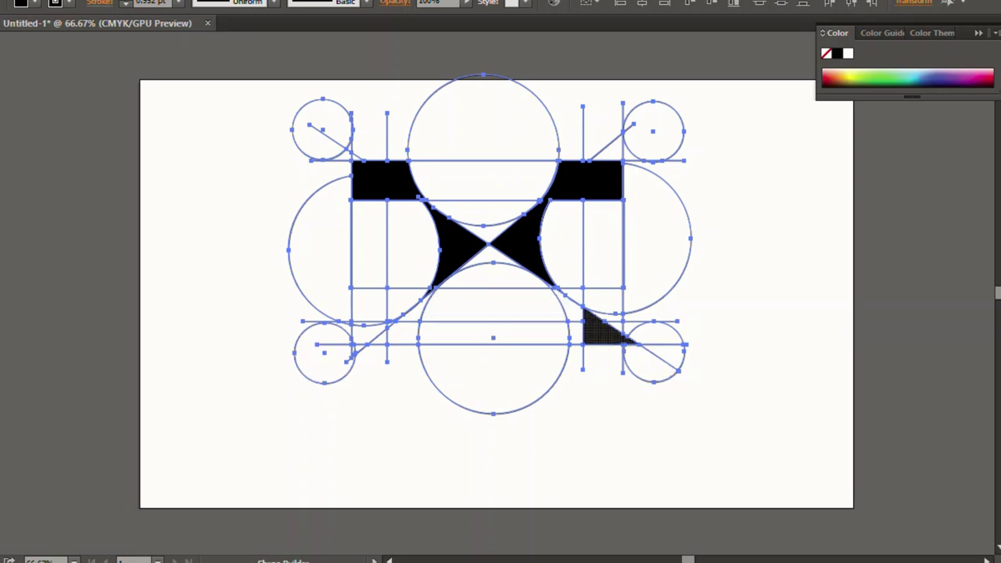
{"action": "left_click_drag", "start_coordinate": [602, 329], "coordinate": [653, 364]}
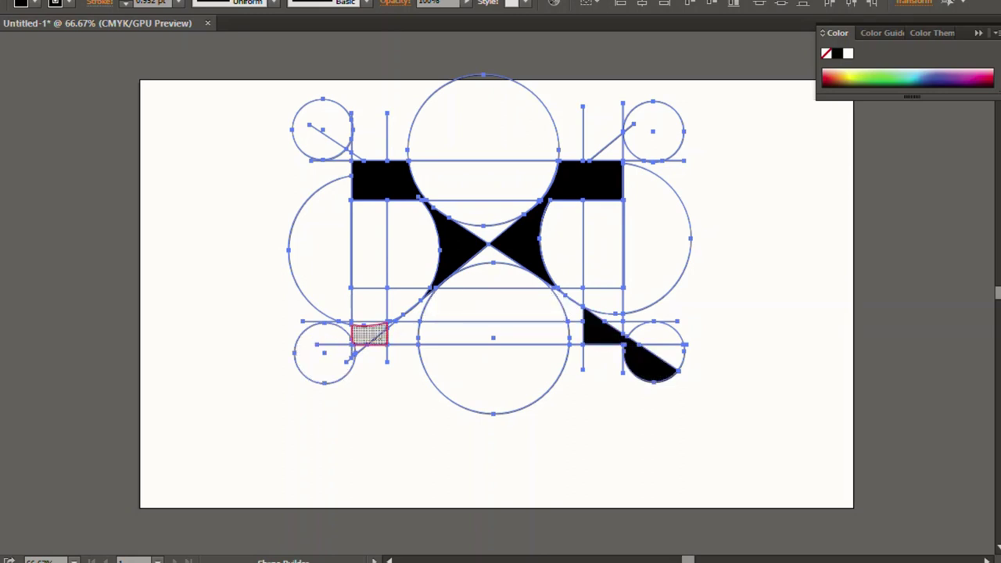
{"action": "left_click_drag", "start_coordinate": [369, 335], "coordinate": [324, 353]}
{"action": "key", "text": "ctrl+z"}
{"action": "key", "text": "ctrl+z"}
{"action": "key", "text": "ctrl+z"}
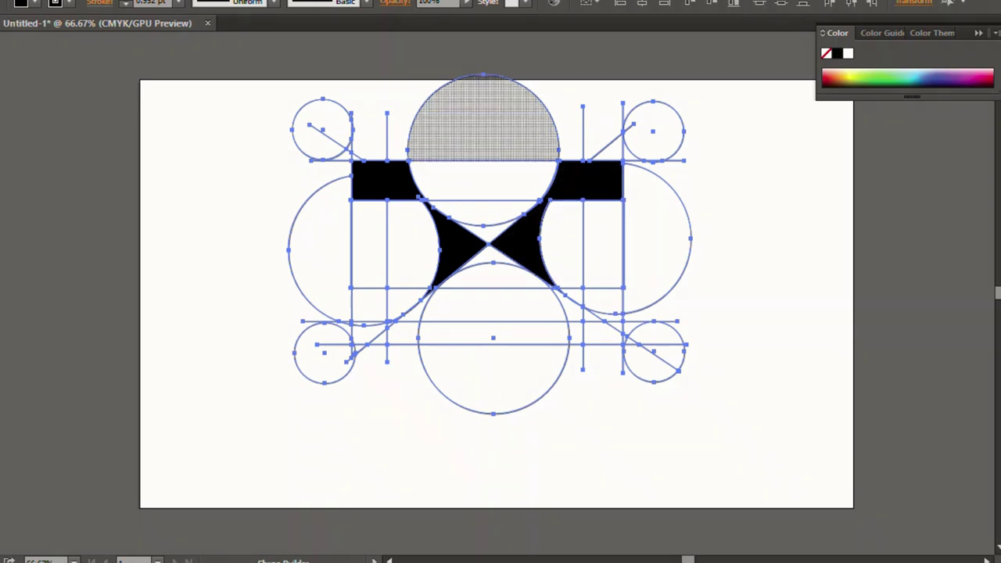
Fill the top circle's band red and the regions either side of the X green
{"action": "key", "text": "Right"}
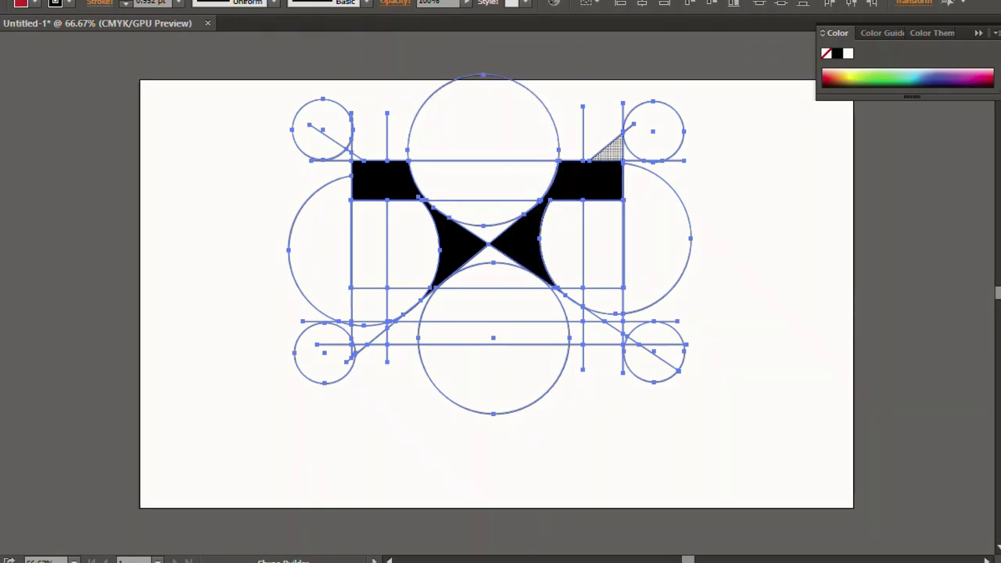
{"action": "left_click", "coordinate": [483, 182]}
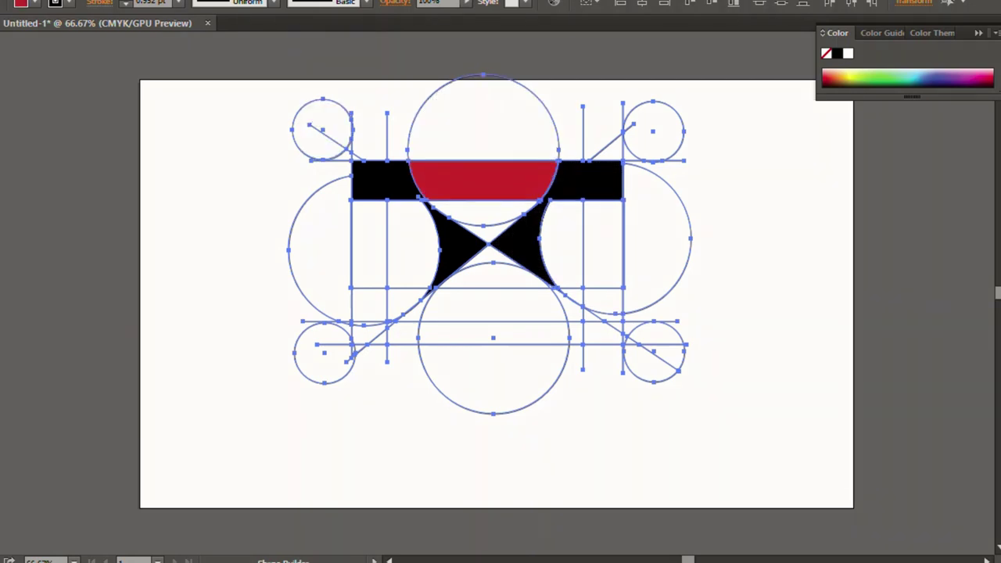
{"action": "key", "text": "Right"}
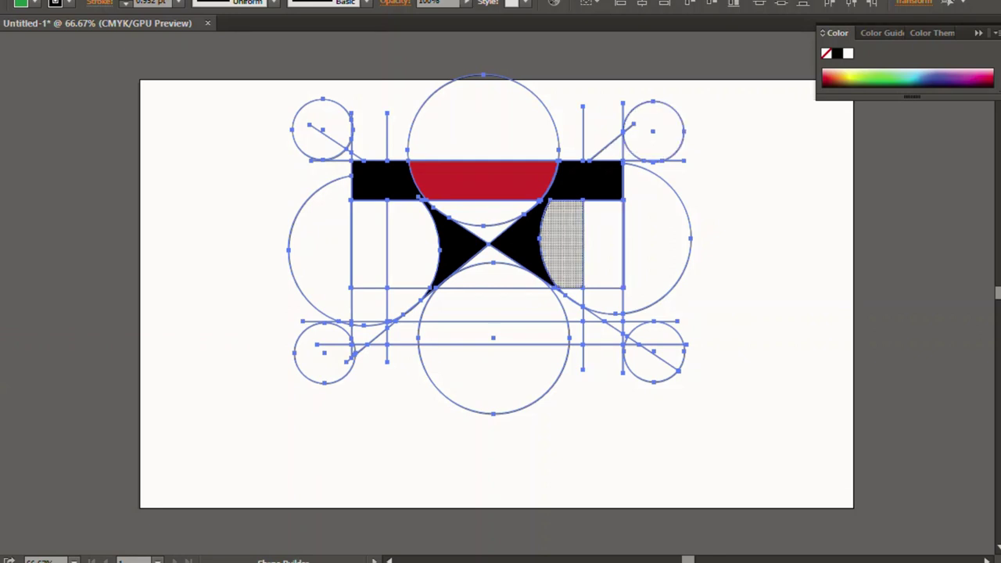
{"action": "left_click", "coordinate": [562, 244]}
{"action": "left_click", "coordinate": [413, 244]}
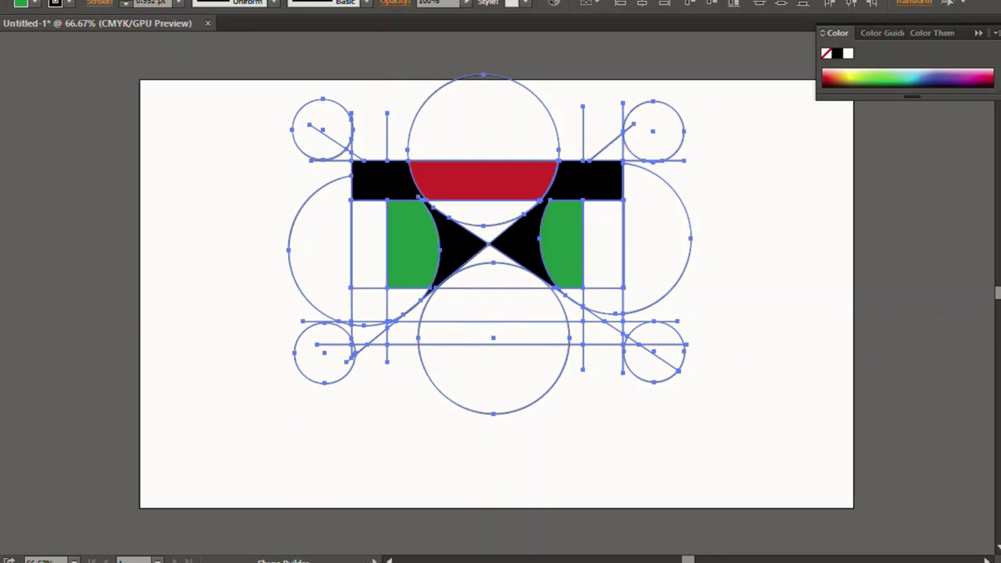
{"action": "left_click_drag", "start_coordinate": [489, 266], "coordinate": [489, 228]}
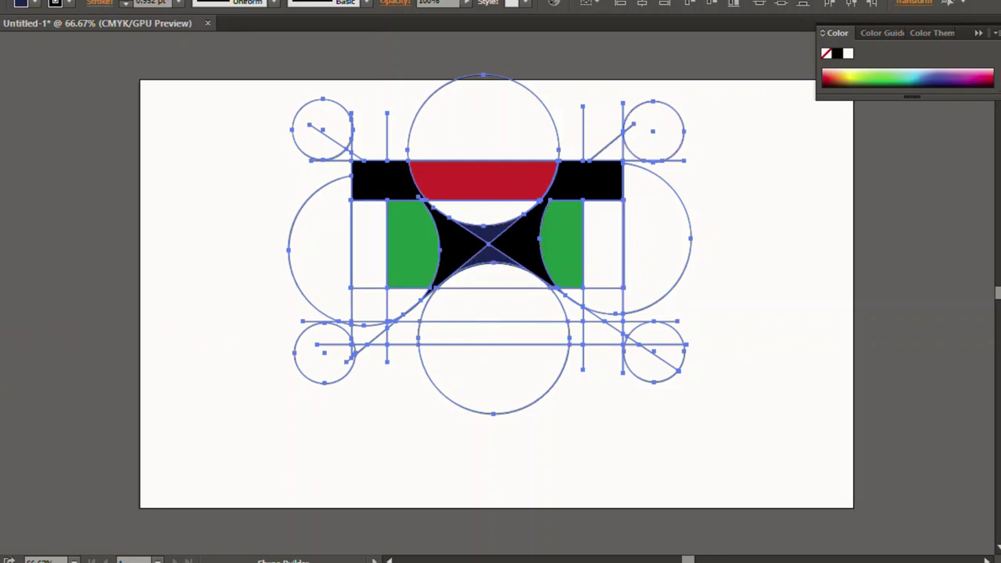
Fill both lenses bright green, the circle caps dark red and the lower band red
{"action": "key", "text": "Right"}
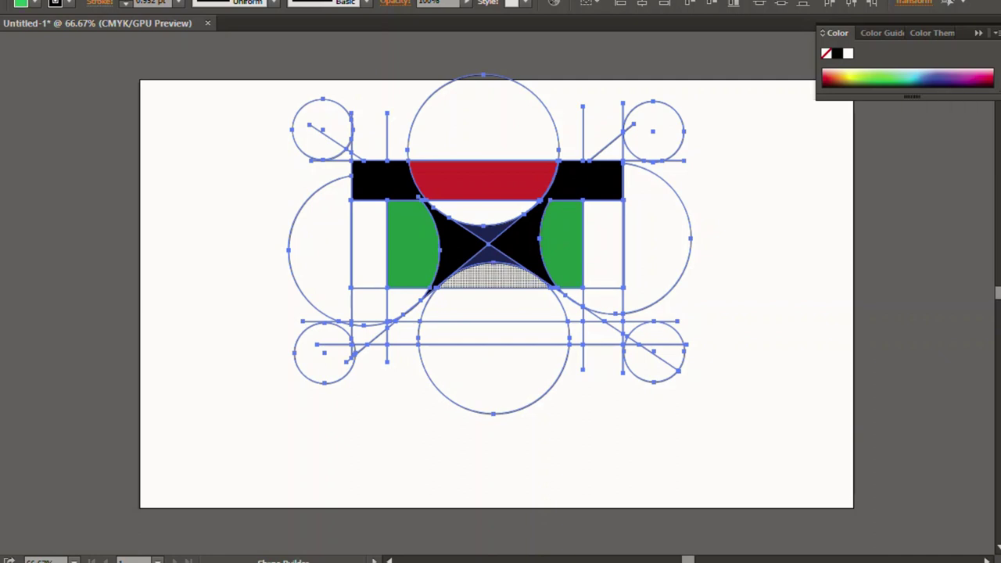
{"action": "left_click", "coordinate": [493, 275]}
{"action": "left_click", "coordinate": [485, 213]}
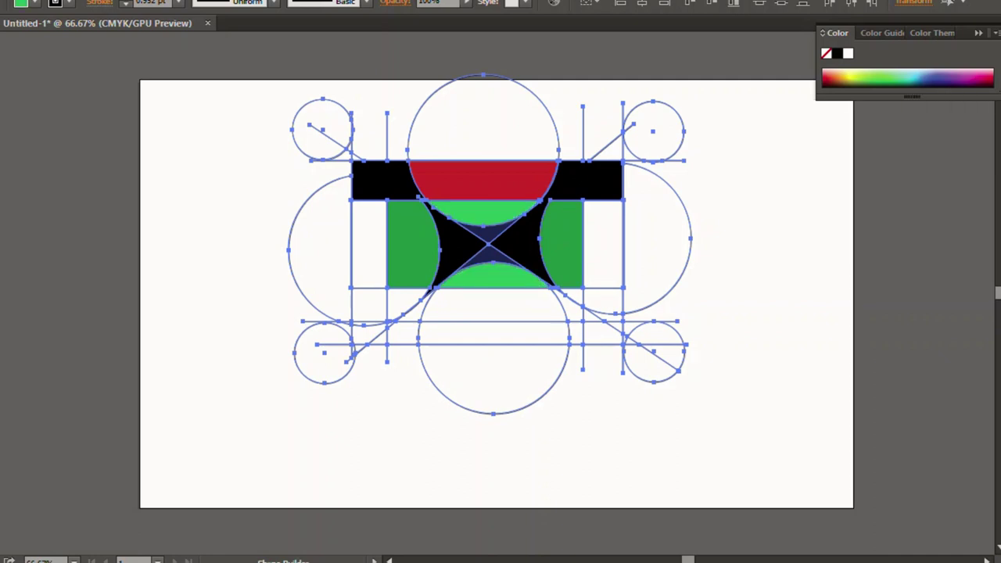
{"action": "left_click", "coordinate": [987, 83]}
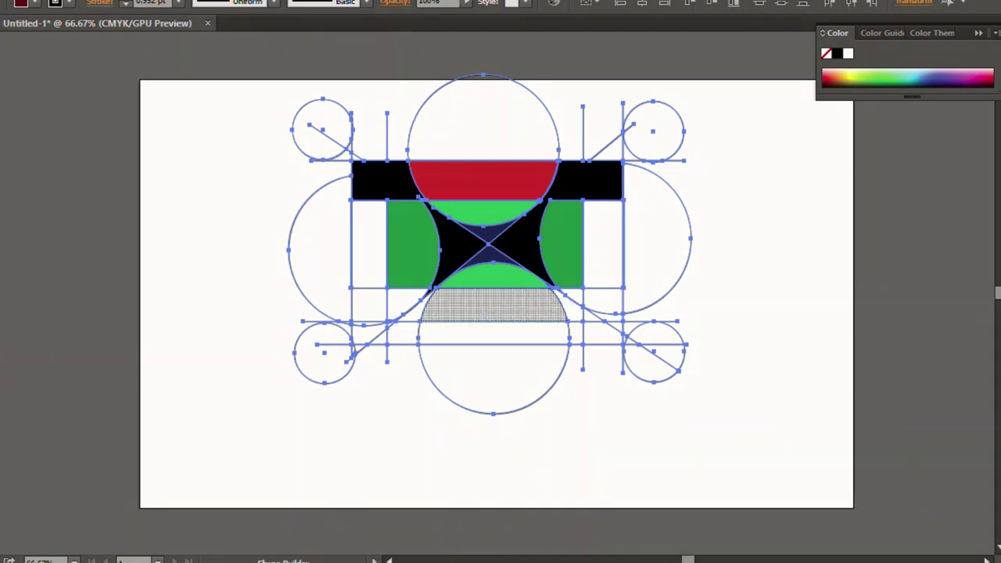
{"action": "left_click", "coordinate": [493, 305]}
{"action": "left_click", "coordinate": [483, 117]}
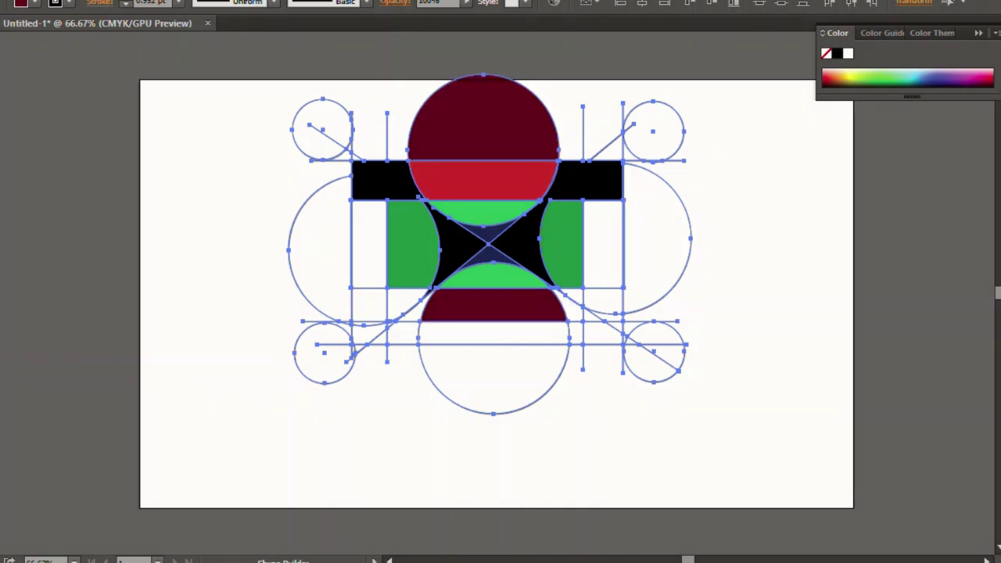
{"action": "left_click", "coordinate": [493, 380]}
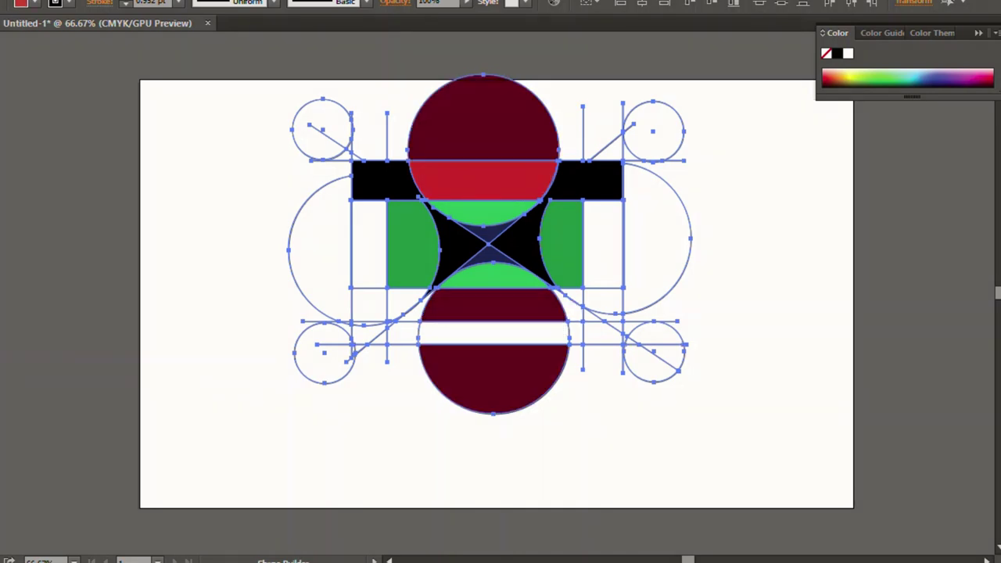
{"action": "left_click", "coordinate": [493, 333]}
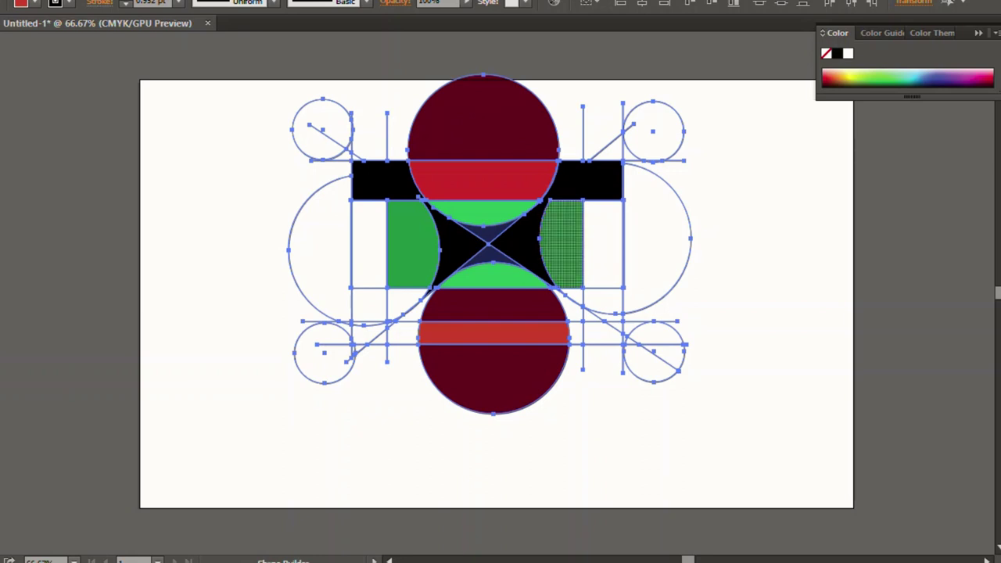
Shift-select every coloured logo piece, from the top cap down to the lower circle
{"action": "key", "text": "v"}
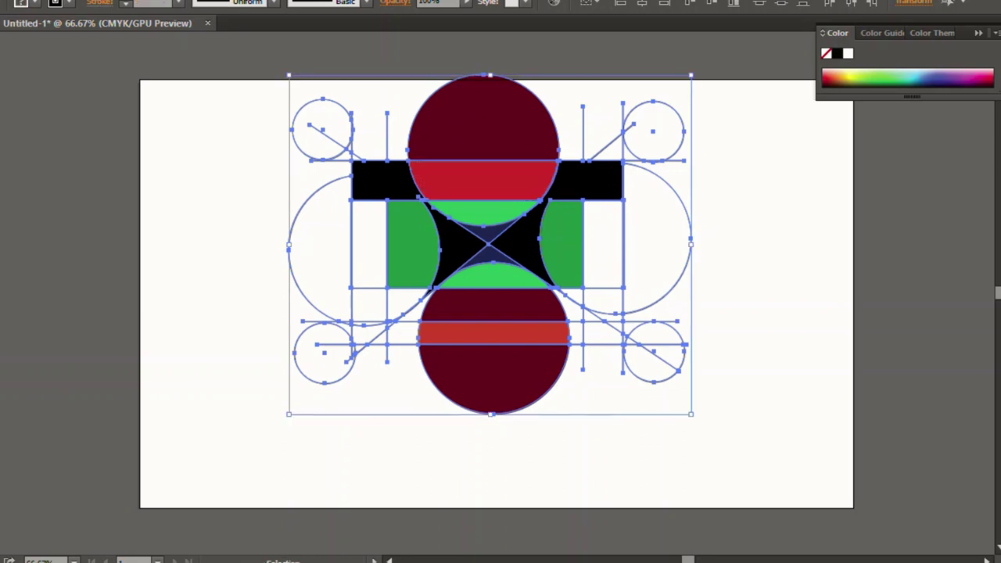
{"action": "key", "text": "ctrl+shift+a"}
{"action": "left_click", "coordinate": [483, 117]}
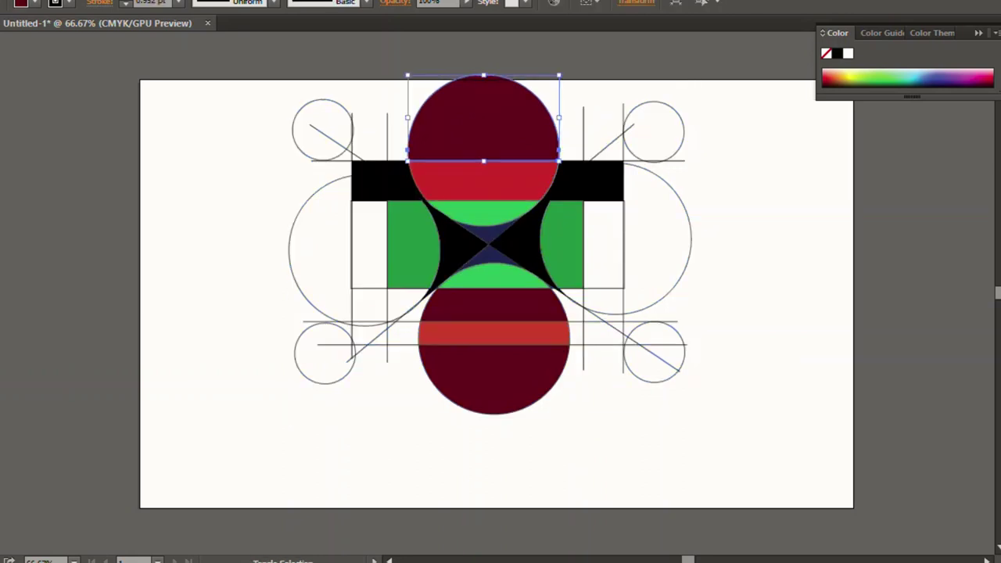
{"action": "left_click", "coordinate": [484, 180], "text": "shift"}
{"action": "left_click", "coordinate": [484, 213], "text": "shift"}
{"action": "left_click", "coordinate": [485, 278], "text": "shift"}
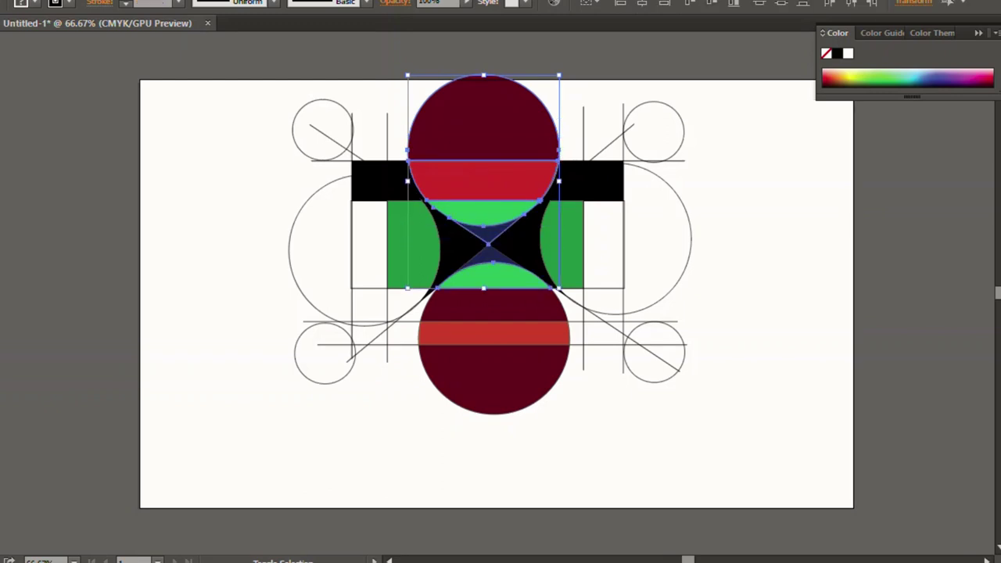
{"action": "left_click", "coordinate": [564, 242], "text": "shift"}
{"action": "left_click", "coordinate": [595, 180], "text": "shift"}
{"action": "left_click", "coordinate": [406, 243], "text": "shift"}
{"action": "left_click", "coordinate": [375, 180], "text": "shift"}
{"action": "left_click", "coordinate": [367, 242], "text": "shift"}
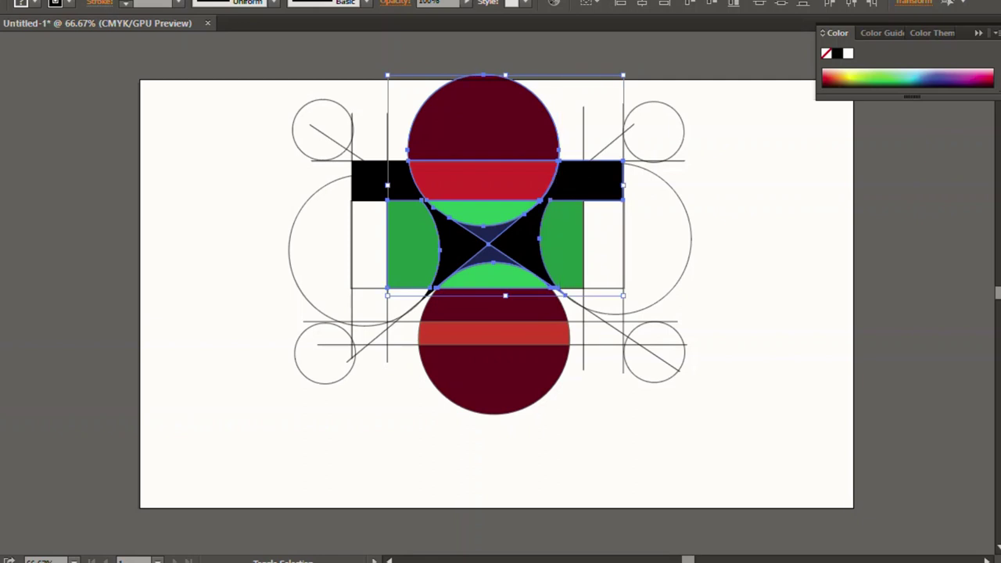
{"action": "left_click", "coordinate": [493, 376], "text": "shift"}
{"action": "left_click", "coordinate": [493, 309], "text": "shift"}
Drag the coloured pieces to the right, undoing each attempt
{"action": "left_click_drag", "start_coordinate": [547, 283], "coordinate": [862, 391]}
{"action": "key", "text": "ctrl+z"}
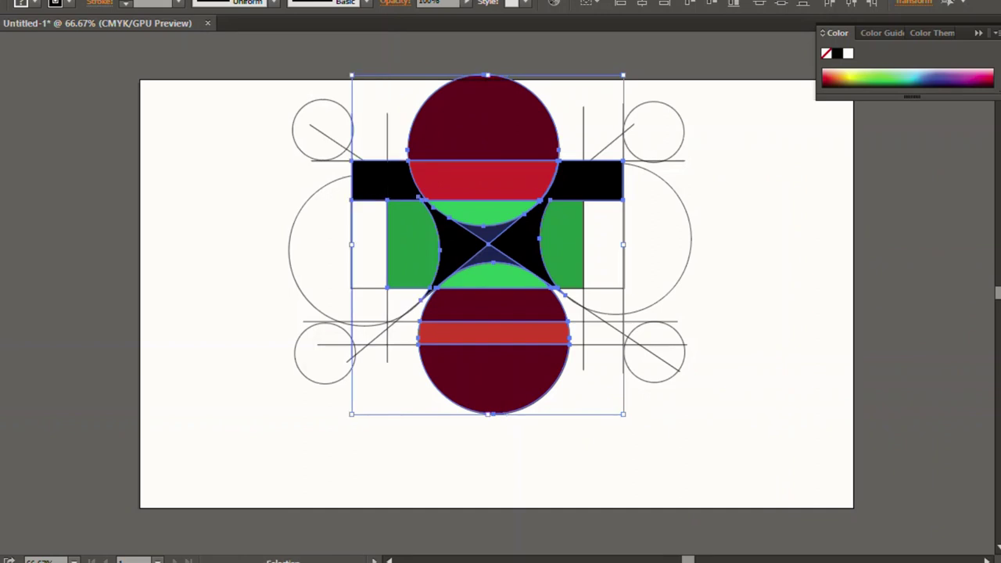
{"action": "left_click_drag", "start_coordinate": [425, 296], "coordinate": [757, 388]}
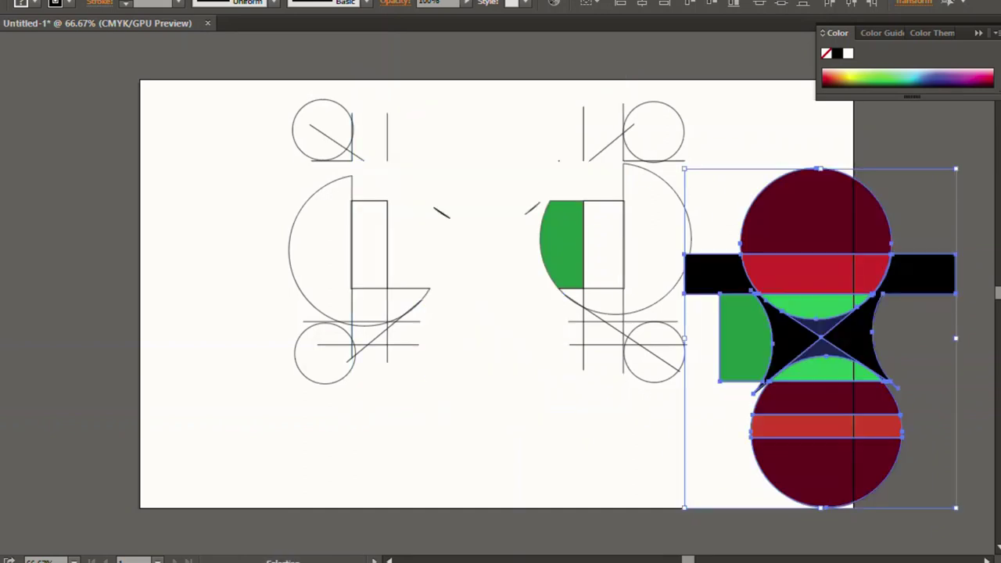
{"action": "key", "text": "ctrl+z"}
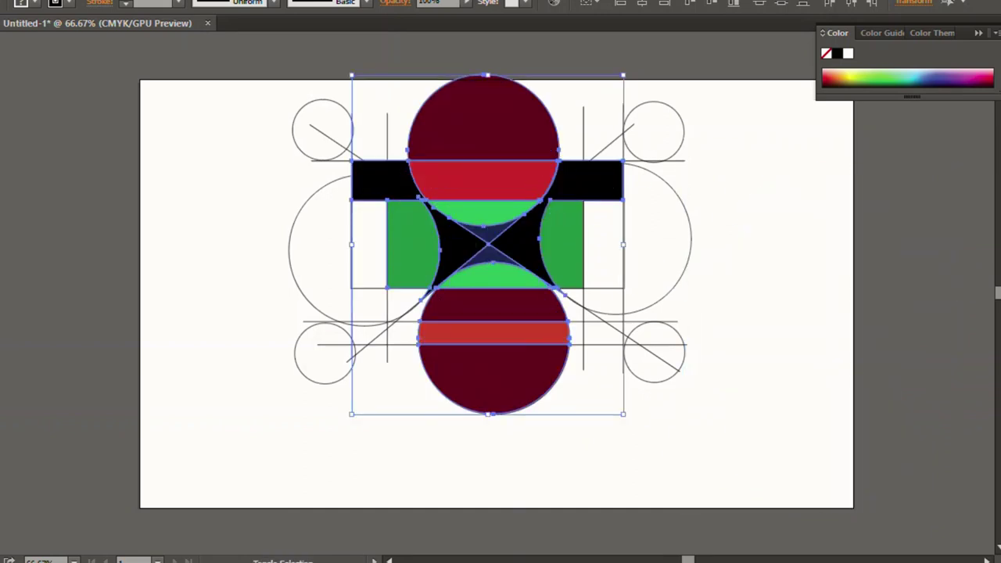
Reselect the coloured pieces plus the large side circles and move them right and down
{"action": "left_click", "coordinate": [690, 234], "text": "shift"}
{"action": "left_click", "coordinate": [483, 117]}
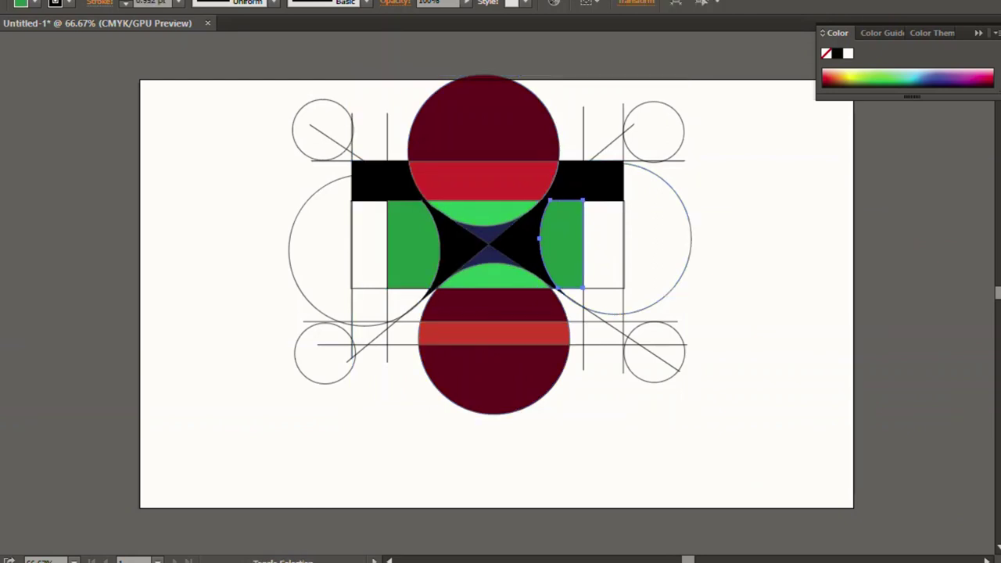
{"action": "left_click", "coordinate": [563, 242], "text": "shift"}
{"action": "left_click", "coordinate": [375, 180], "text": "shift"}
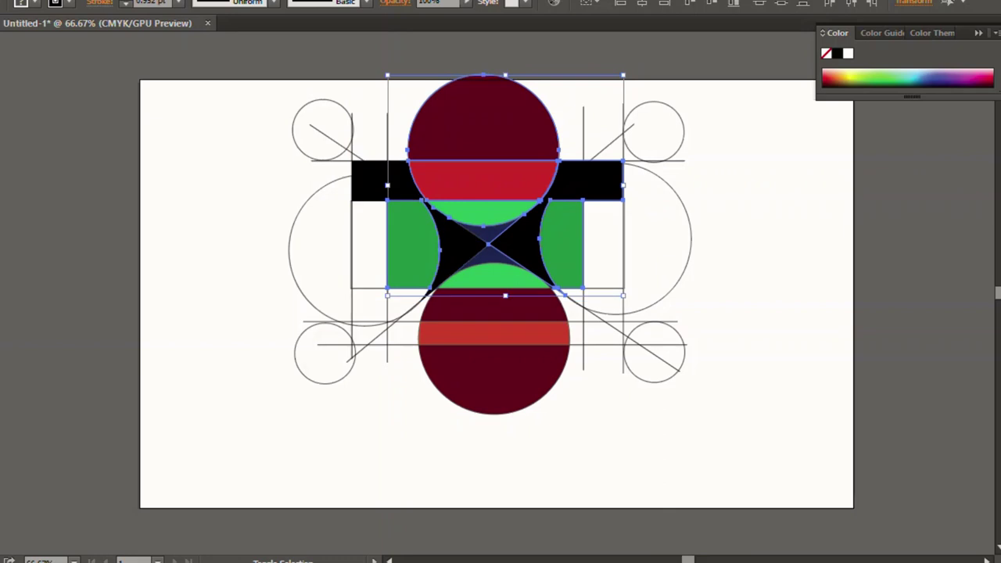
{"action": "left_click", "coordinate": [289, 250], "text": "shift"}
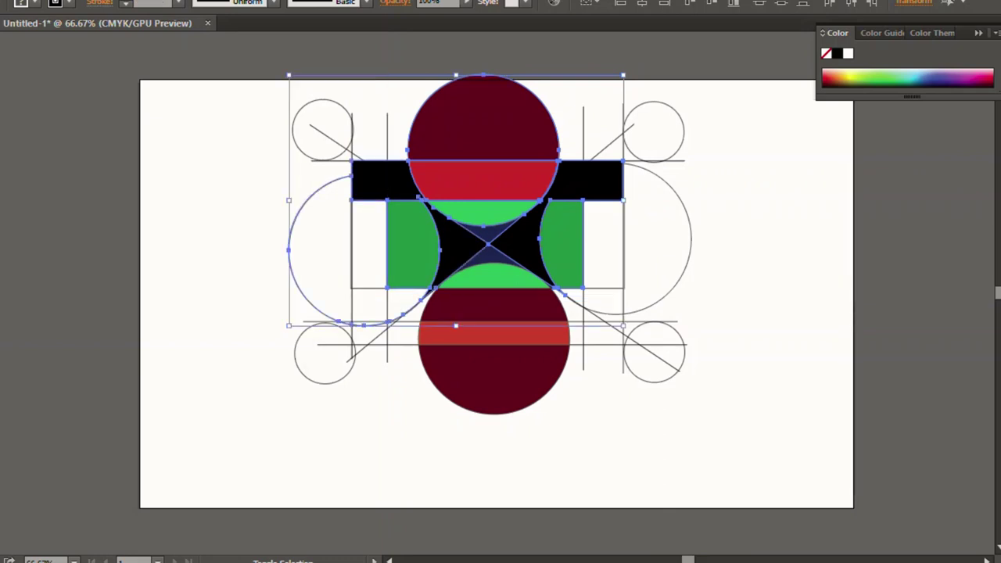
{"action": "left_click", "coordinate": [493, 335], "text": "shift"}
{"action": "left_click", "coordinate": [493, 384], "text": "shift"}
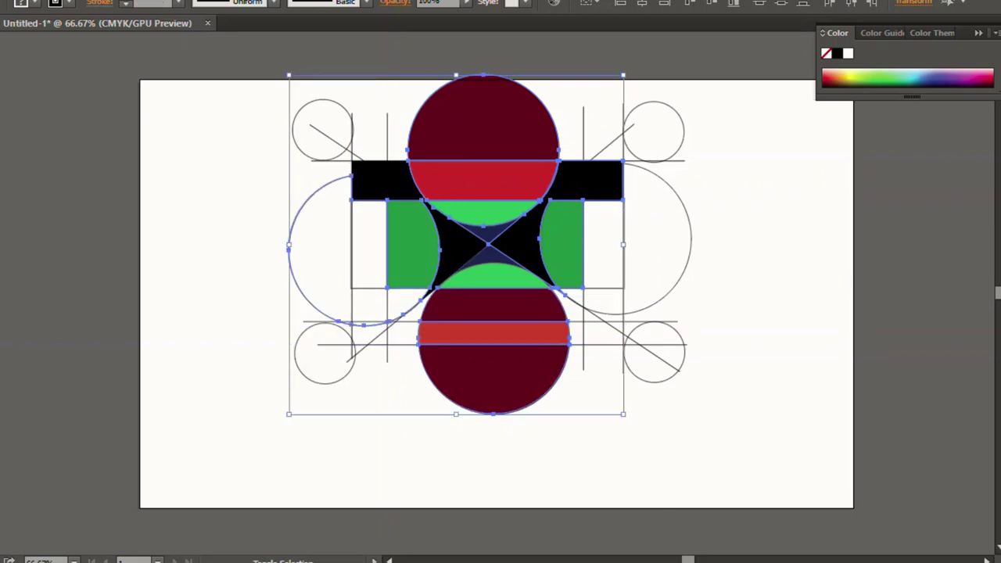
{"action": "left_click_drag", "start_coordinate": [493, 384], "coordinate": [831, 450]}
{"action": "key", "text": "ctrl+z"}
Delete the leftover sketch lines and centre the coloured logo on the artboard
{"action": "left_click_drag", "start_coordinate": [493, 376], "coordinate": [894, 492]}
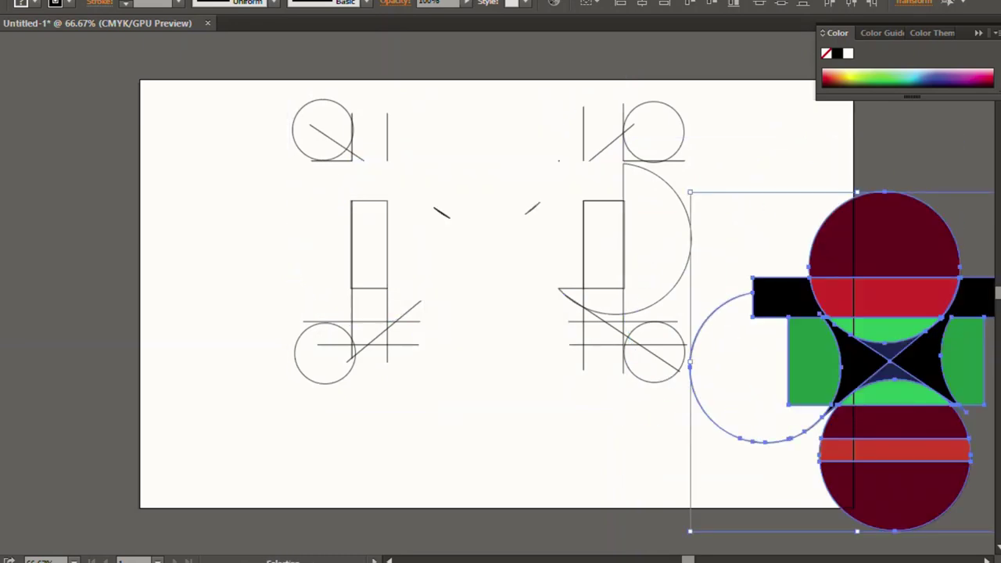
{"action": "key", "text": "ctrl+shift+a"}
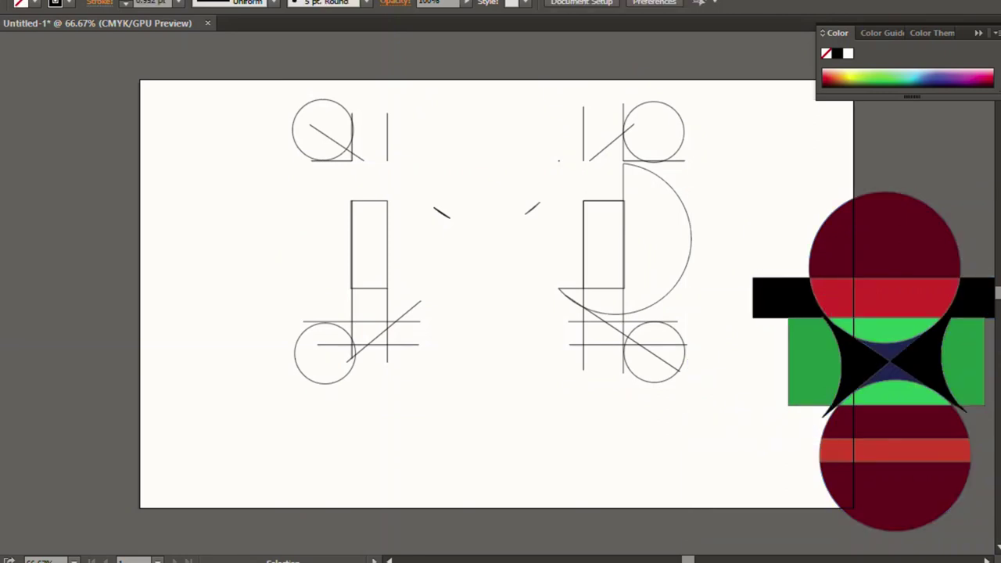
{"action": "left_click_drag", "start_coordinate": [240, 93], "coordinate": [688, 151]}
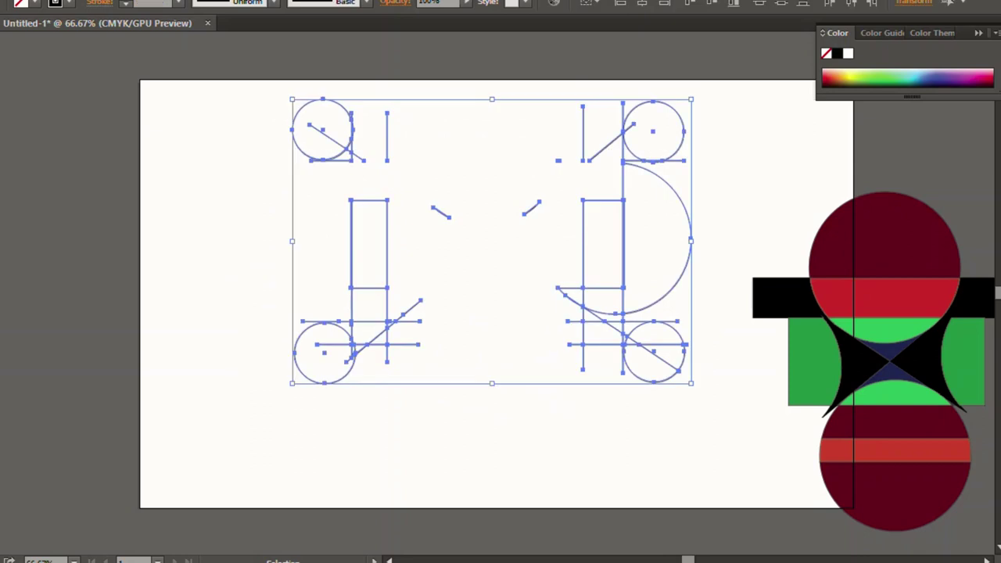
{"action": "key", "text": "Delete"}
{"action": "left_click_drag", "start_coordinate": [855, 153], "coordinate": [701, 491]}
{"action": "left_click_drag", "start_coordinate": [884, 234], "coordinate": [439, 216]}
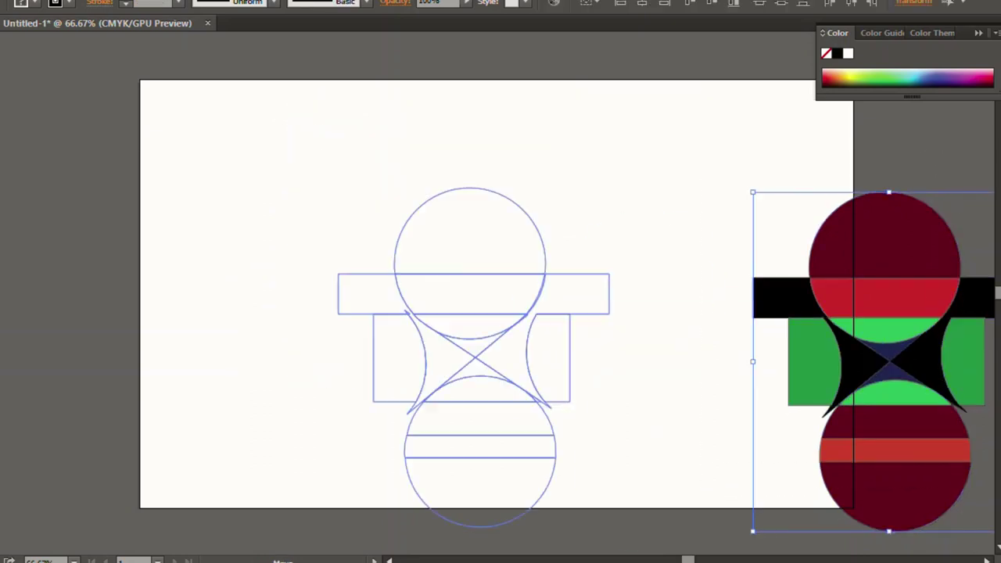
Separate the top circle and the green-capped bottom striped circle out to the right
{"action": "mouse_move", "coordinate": [367, 117]}
{"action": "left_mouse_down"}
{"action": "mouse_move", "coordinate": [478, 235]}
{"action": "mouse_move", "coordinate": [451, 266]}
{"action": "mouse_move", "coordinate": [658, 223]}
{"action": "left_mouse_up"}
{"action": "left_click", "coordinate": [442, 313], "text": "shift"}
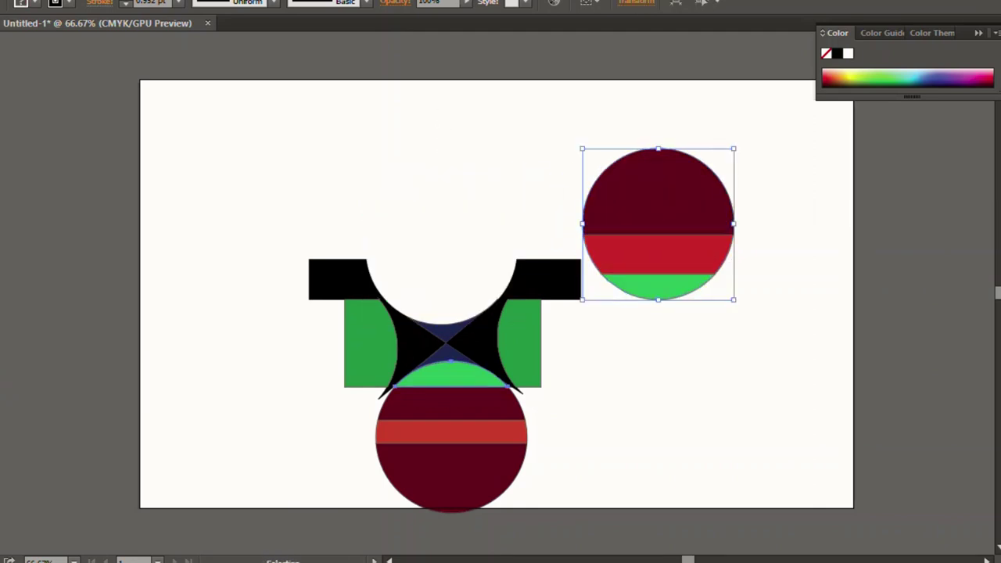
{"action": "left_click", "coordinate": [451, 375]}
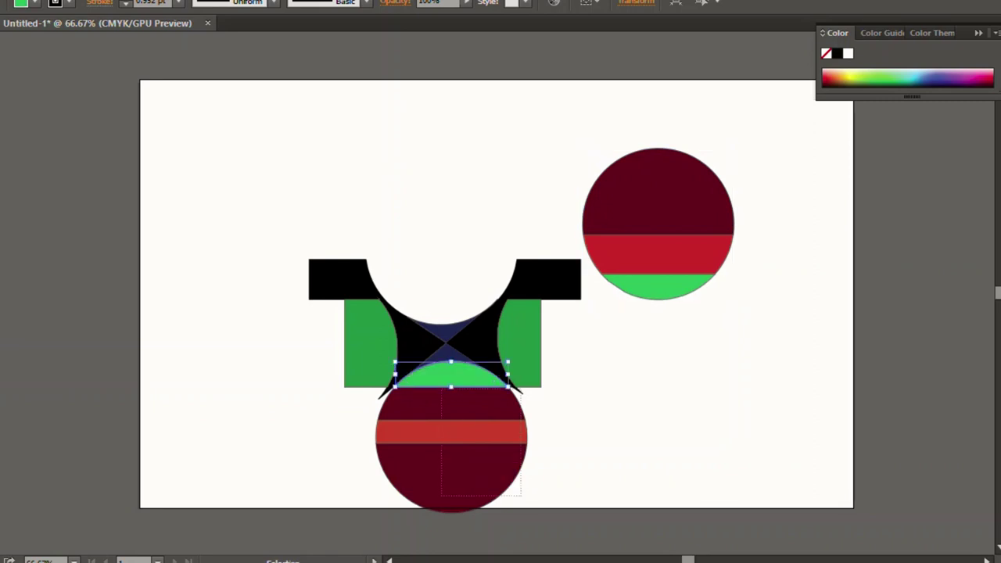
{"action": "left_click_drag", "start_coordinate": [521, 496], "coordinate": [440, 387]}
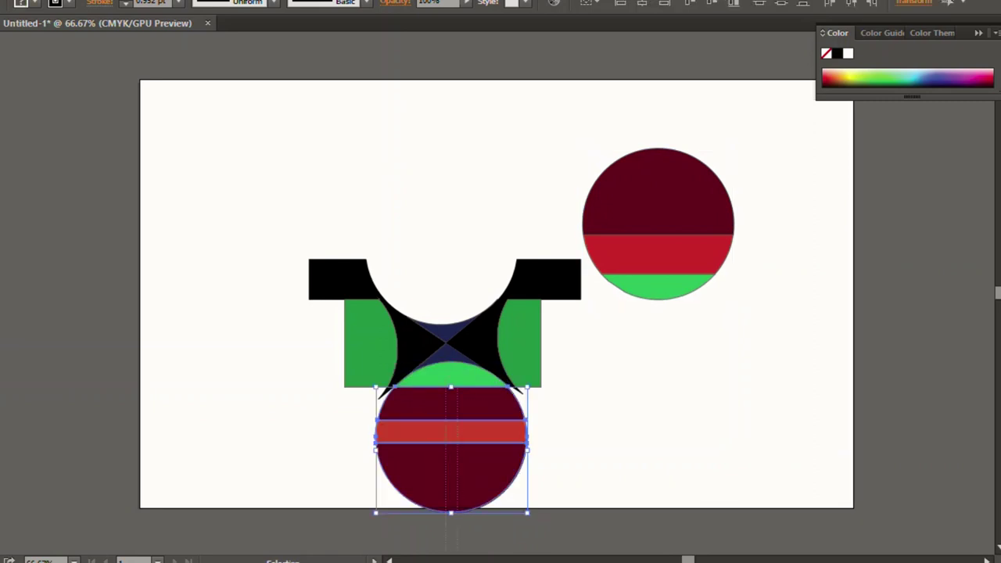
{"action": "left_click", "coordinate": [452, 374], "text": "shift"}
{"action": "left_click_drag", "start_coordinate": [452, 453], "coordinate": [748, 404]}
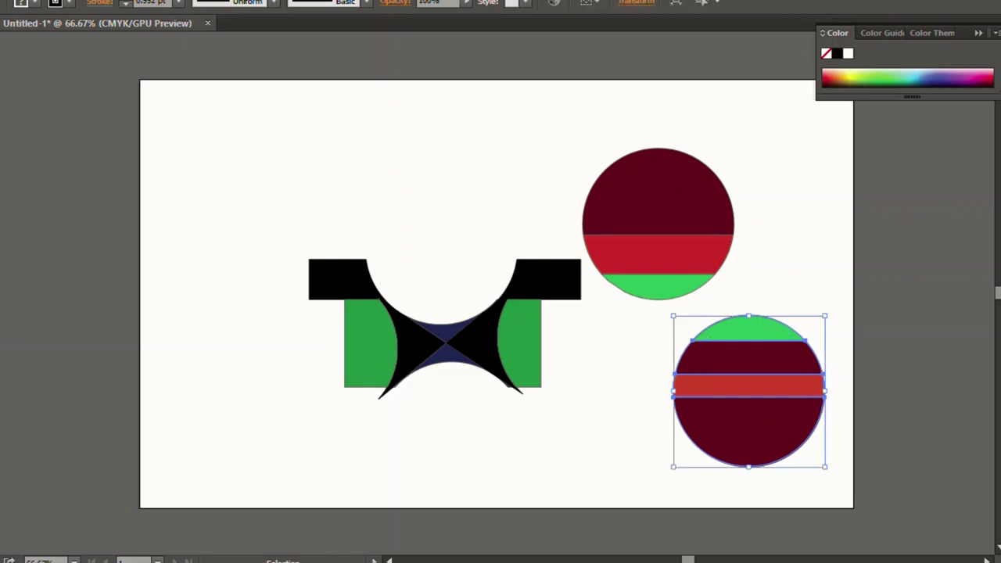
Lay the left green half-shape flat under its black piece and move the pair to top centre
{"action": "left_click_drag", "start_coordinate": [336, 277], "coordinate": [138, 166]}
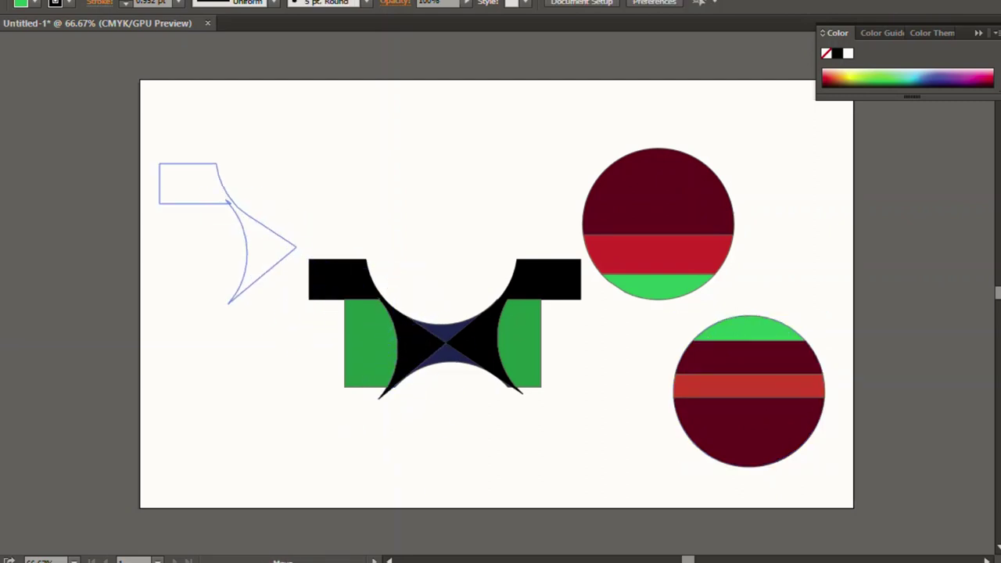
{"action": "left_click", "coordinate": [367, 344]}
{"action": "left_click_drag", "start_coordinate": [401, 389], "coordinate": [325, 373]}
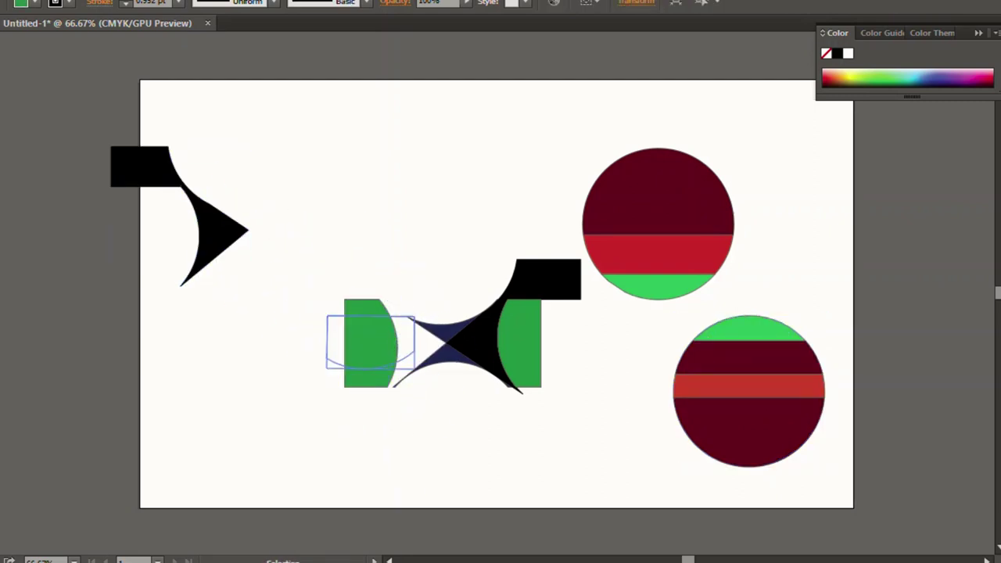
{"action": "left_click_drag", "start_coordinate": [367, 344], "coordinate": [132, 215]}
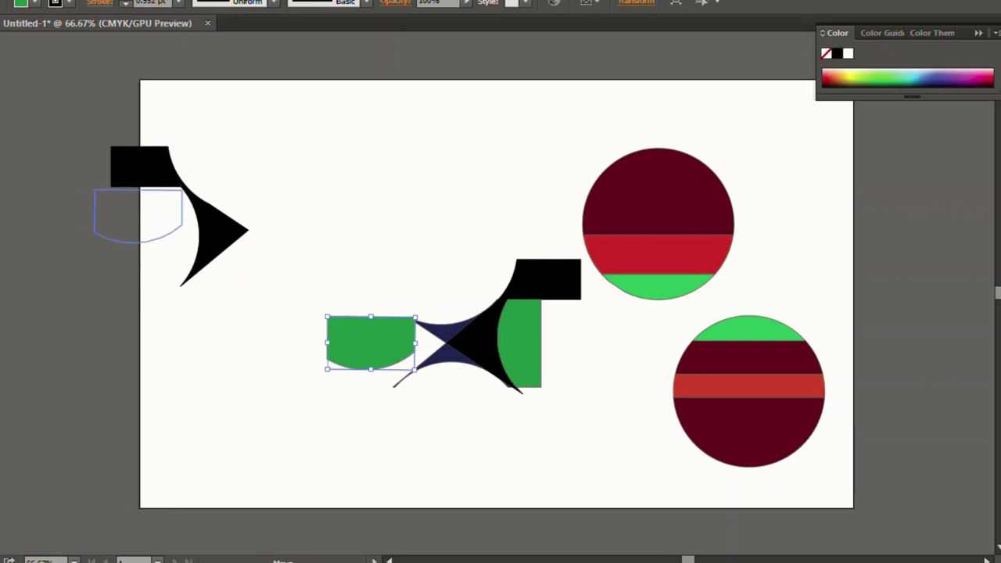
{"action": "left_click_drag", "start_coordinate": [251, 129], "coordinate": [138, 282]}
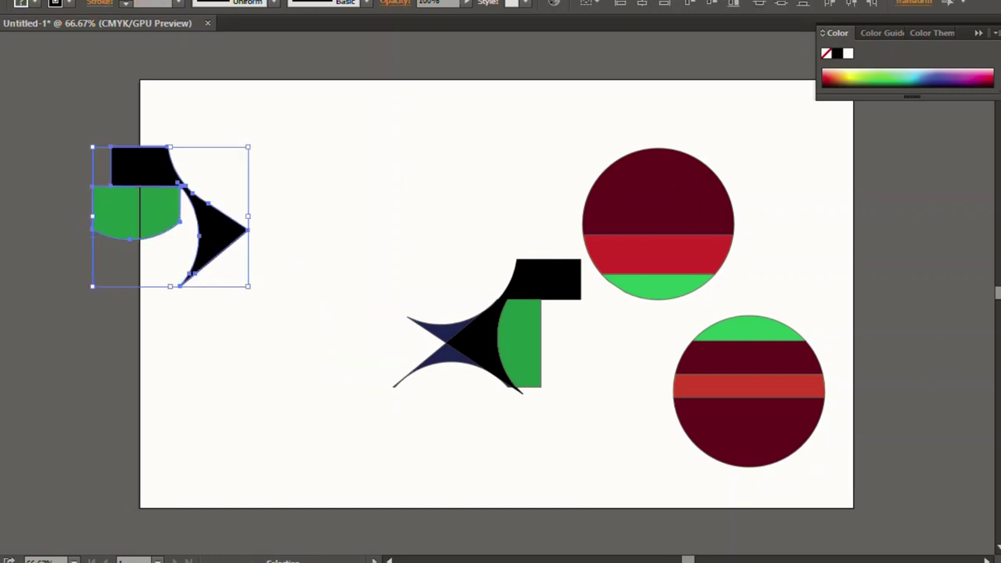
{"action": "left_click_drag", "start_coordinate": [211, 231], "coordinate": [468, 200]}
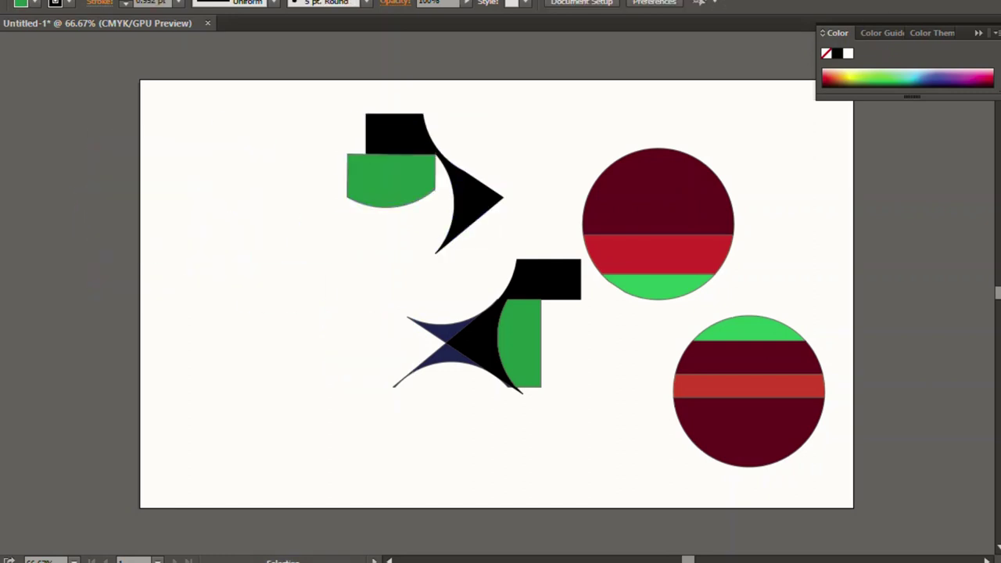
Flatten the second green half under its black piece and join it mirrored to the first pair
{"action": "left_click", "coordinate": [519, 344]}
{"action": "left_click_drag", "start_coordinate": [545, 295], "coordinate": [565, 287]}
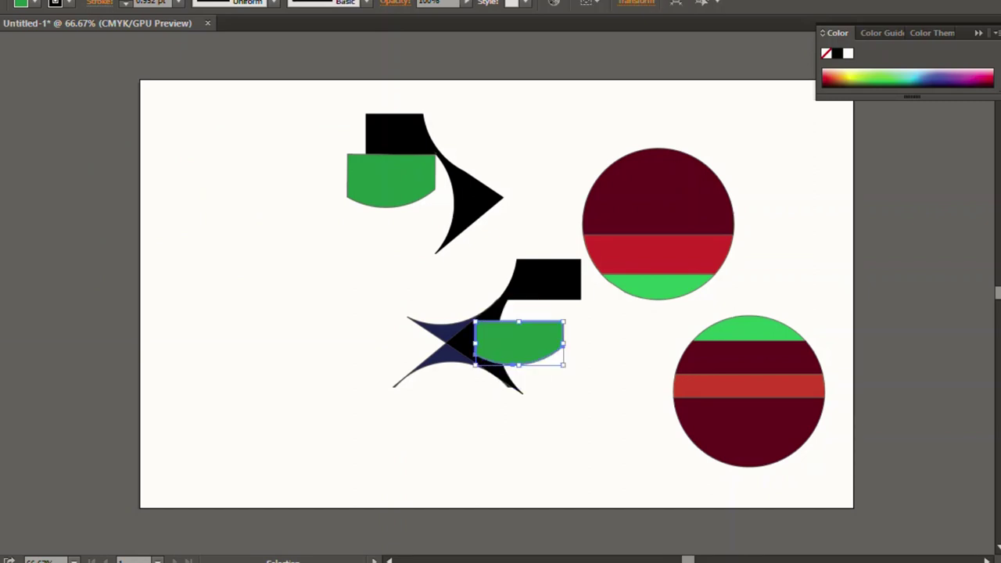
{"action": "left_click_drag", "start_coordinate": [518, 344], "coordinate": [552, 321]}
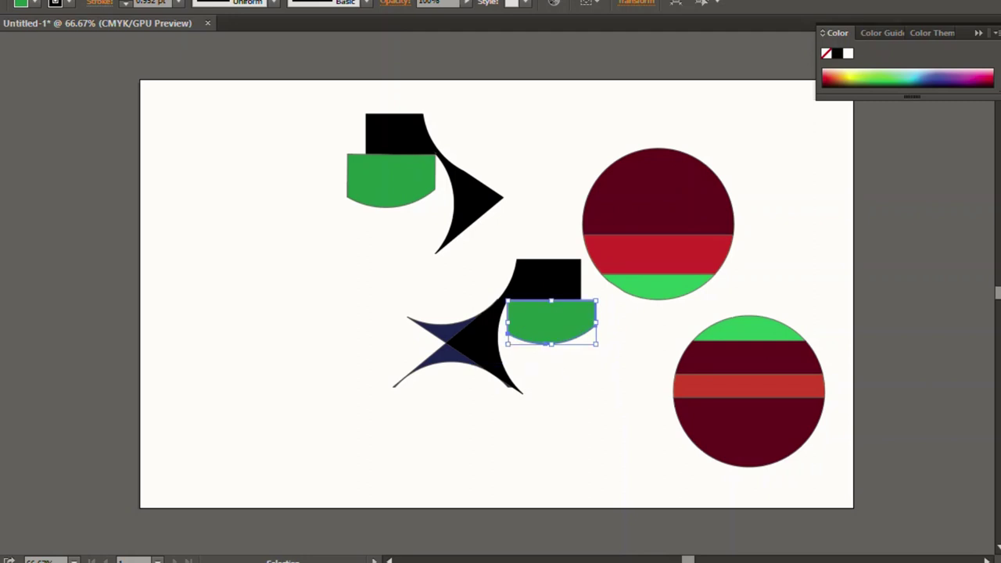
{"action": "left_click", "coordinate": [548, 278], "text": "shift"}
{"action": "mouse_move", "coordinate": [547, 278]}
{"action": "left_mouse_down"}
{"action": "mouse_move", "coordinate": [313, 223]}
{"action": "mouse_move", "coordinate": [308, 129]}
{"action": "mouse_move", "coordinate": [471, 125]}
{"action": "mouse_move", "coordinate": [491, 113]}
{"action": "mouse_move", "coordinate": [481, 125]}
{"action": "mouse_move", "coordinate": [567, 90]}
{"action": "mouse_move", "coordinate": [536, 91]}
{"action": "mouse_move", "coordinate": [593, 184]}
{"action": "mouse_move", "coordinate": [612, 125]}
{"action": "mouse_move", "coordinate": [606, 133]}
{"action": "left_mouse_up"}
Move the red-striped circle further to the right
{"action": "key", "text": "ctrl+shift+a"}
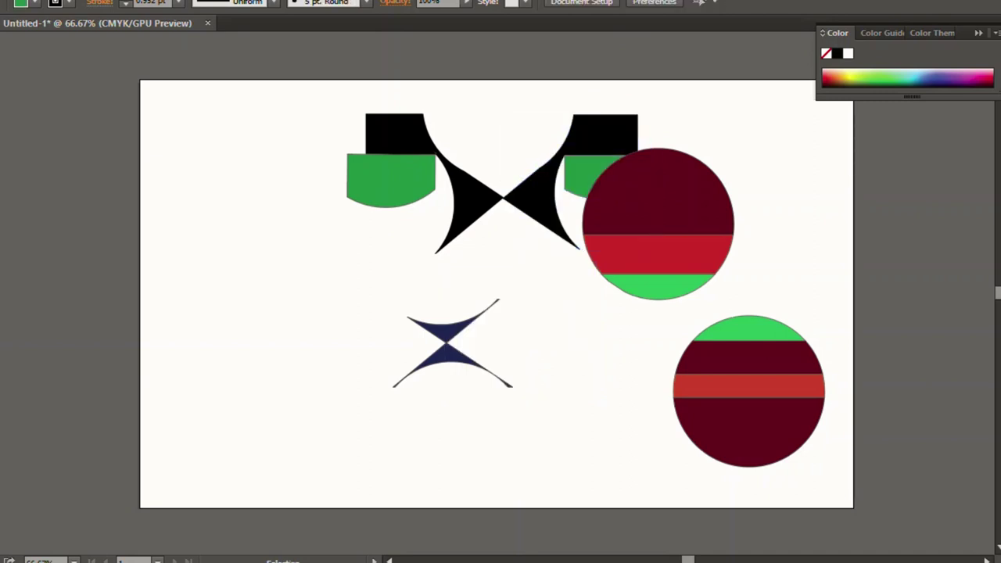
{"action": "double_click", "coordinate": [657, 195]}
{"action": "key", "text": "Escape"}
{"action": "left_click_drag", "start_coordinate": [657, 196], "coordinate": [795, 200]}
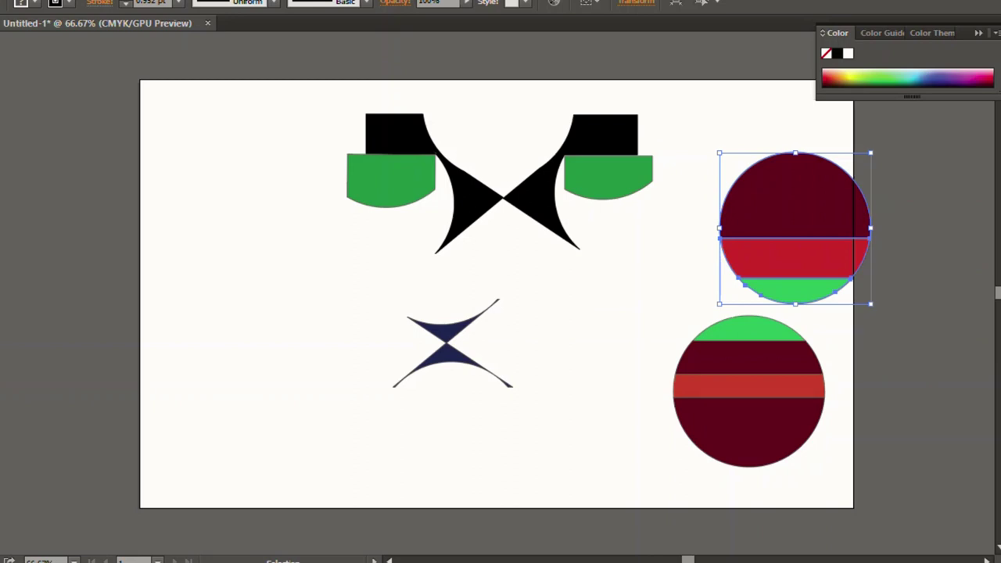
{"action": "key", "text": "ctrl+shift+a"}
Place the dark-blue triangle under the right green shape, tilt it slightly, and fill it black
{"action": "mouse_move", "coordinate": [497, 300]}
{"action": "left_mouse_down"}
{"action": "mouse_move", "coordinate": [669, 233]}
{"action": "mouse_move", "coordinate": [658, 175]}
{"action": "left_mouse_up"}
{"action": "key", "text": "ctrl+shift+a"}
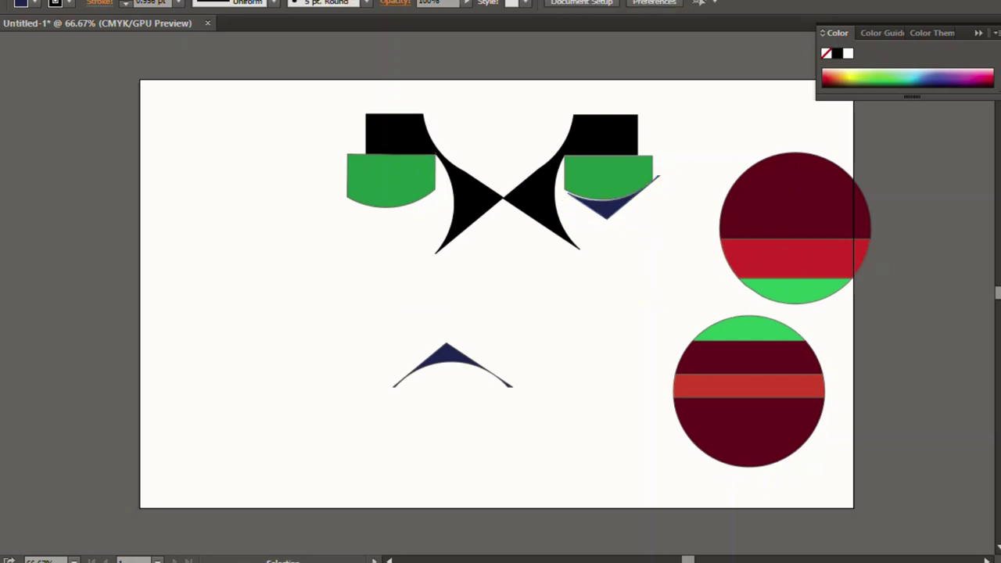
{"action": "left_click", "coordinate": [607, 206]}
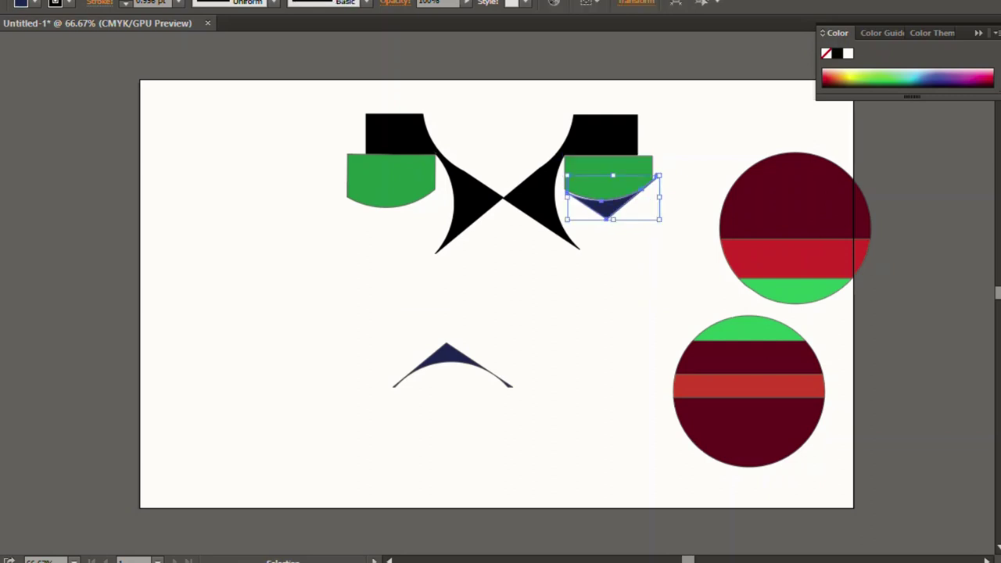
{"action": "left_click_drag", "start_coordinate": [659, 175], "coordinate": [660, 179]}
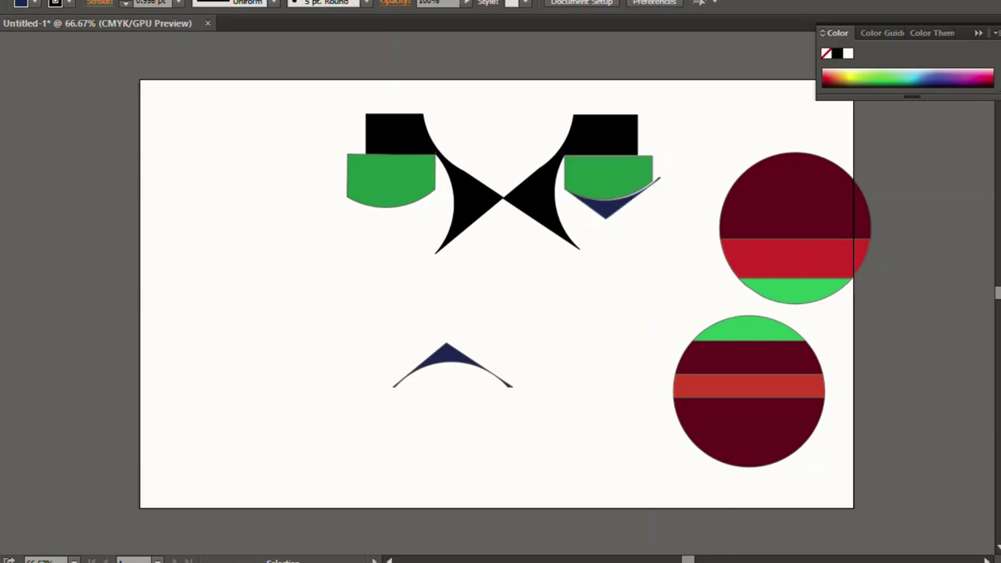
{"action": "left_click", "coordinate": [609, 173]}
{"action": "left_click", "coordinate": [609, 205]}
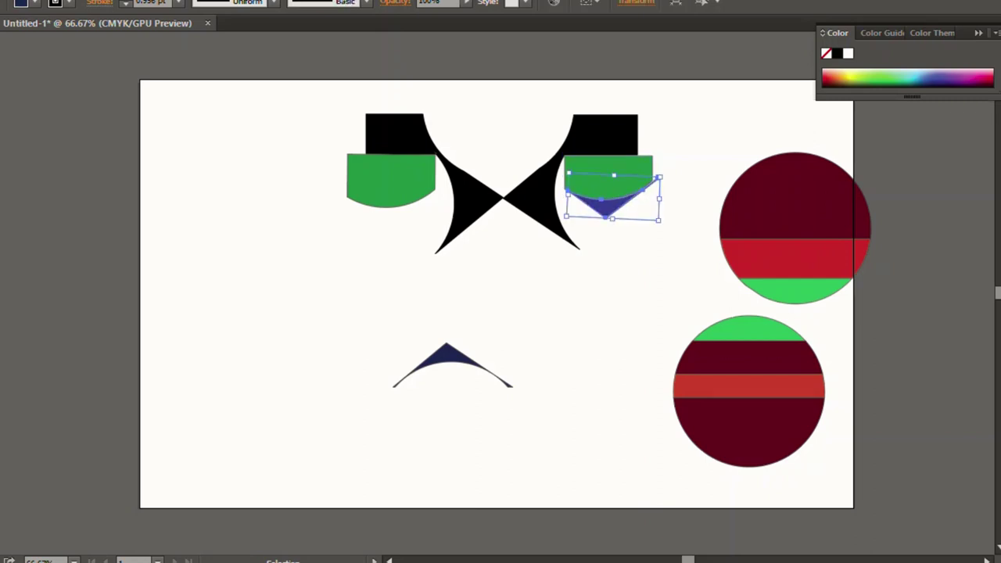
{"action": "key", "text": "ctrl+shift+a"}
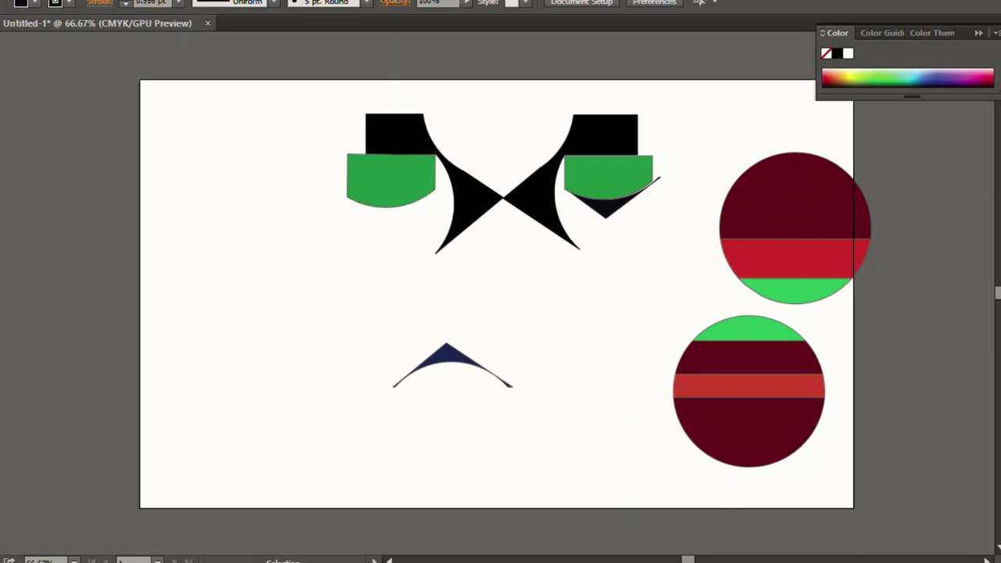
Flip the dark-blue arch under the left green shape in black; set the striped circle below the bow tie
{"action": "left_click", "coordinate": [452, 361]}
{"action": "left_click_drag", "start_coordinate": [516, 340], "coordinate": [389, 391]}
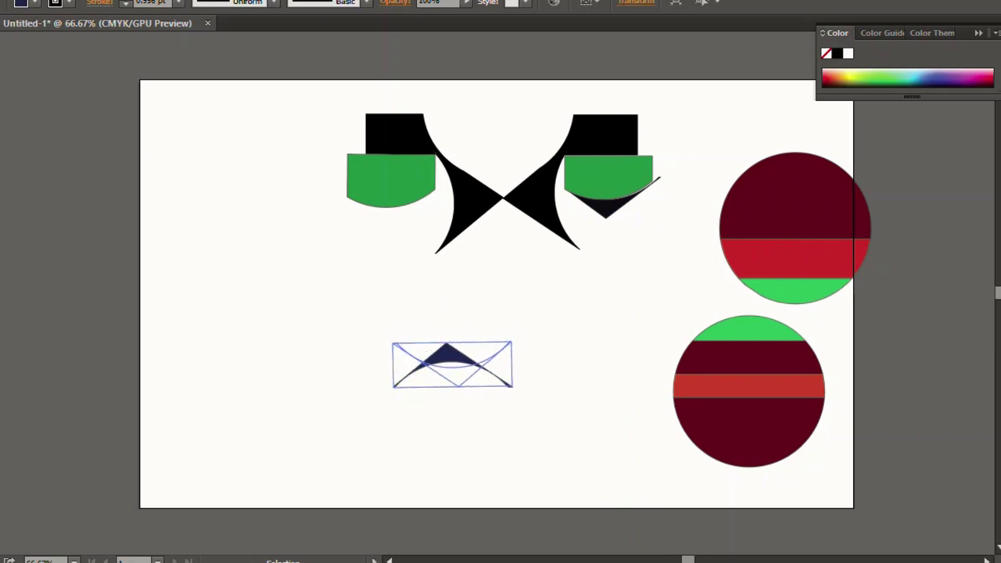
{"action": "left_click_drag", "start_coordinate": [452, 368], "coordinate": [386, 208]}
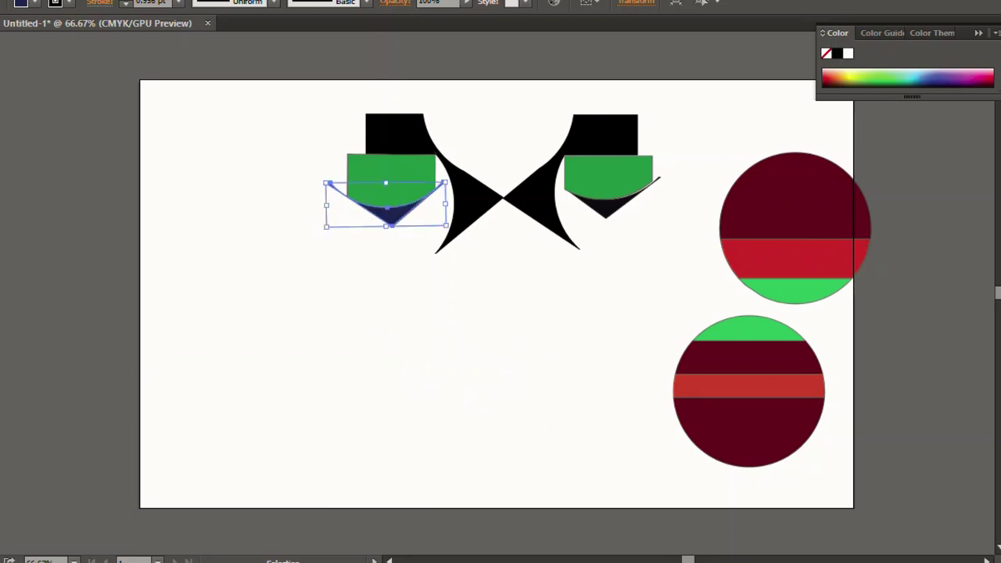
{"action": "key", "text": "ctrl+shift+a"}
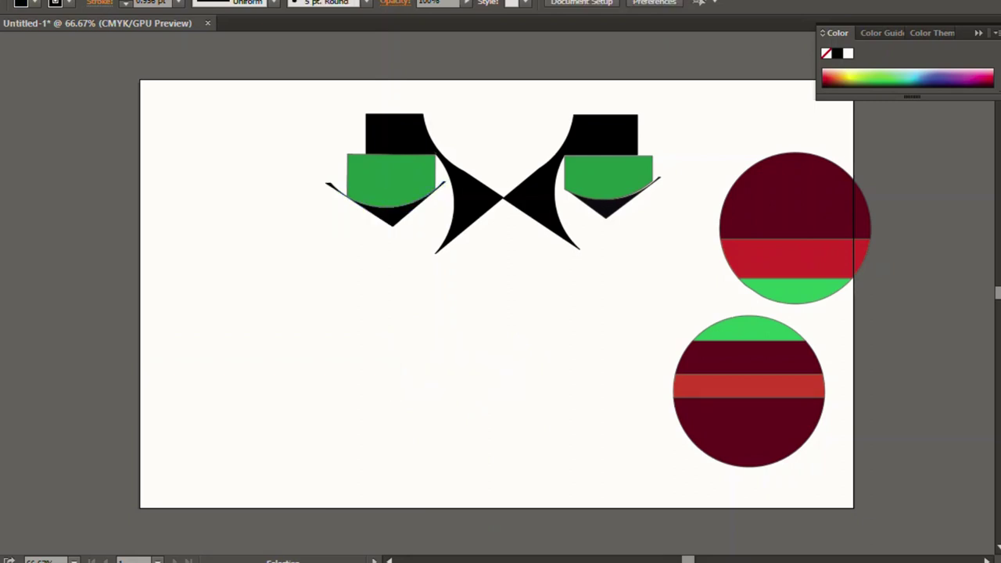
{"action": "left_click_drag", "start_coordinate": [749, 391], "coordinate": [507, 296]}
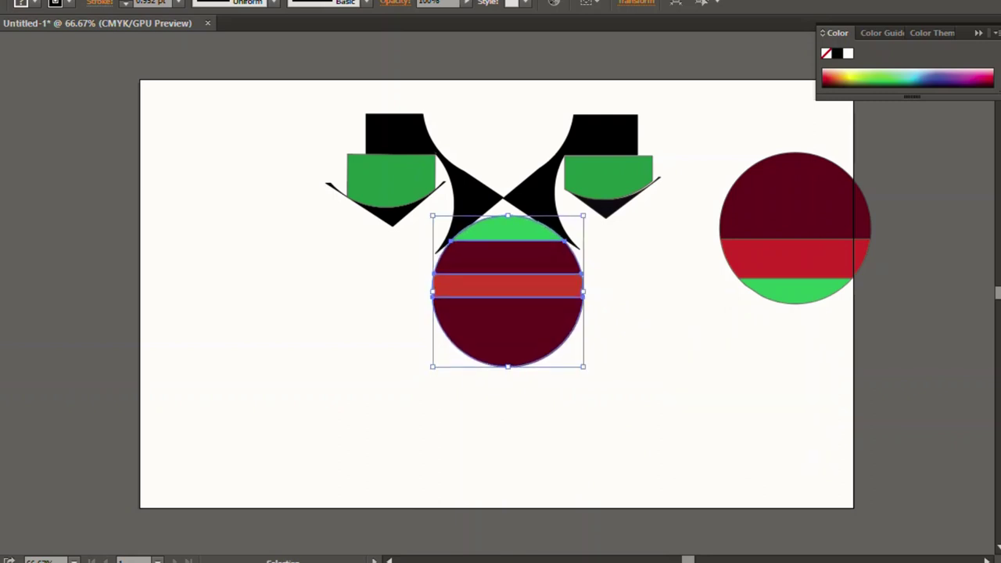
{"action": "left_click", "coordinate": [795, 227]}
{"action": "double_click", "coordinate": [794, 227]}
{"action": "key", "text": "Escape"}
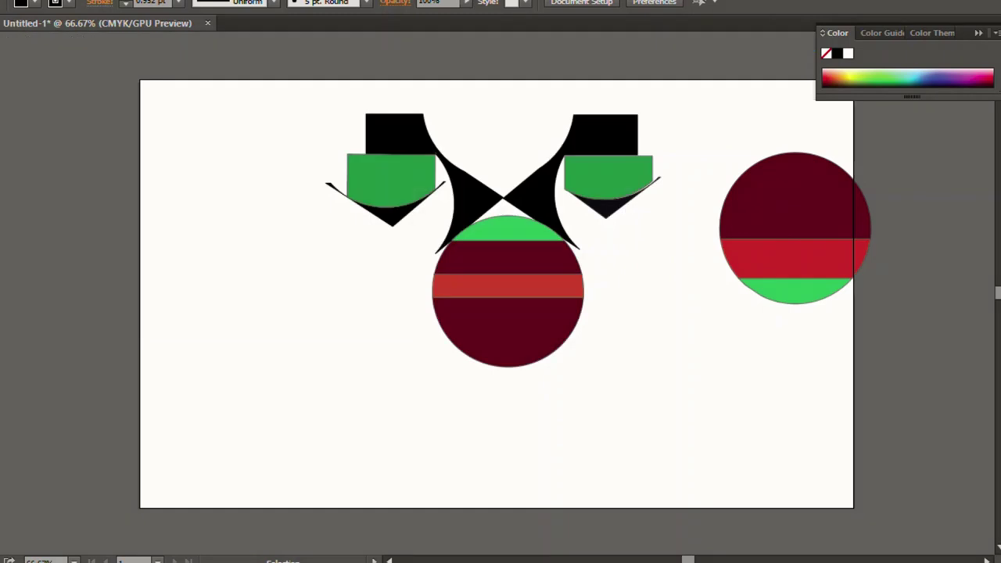
{"action": "left_click_drag", "start_coordinate": [795, 227], "coordinate": [496, 102]}
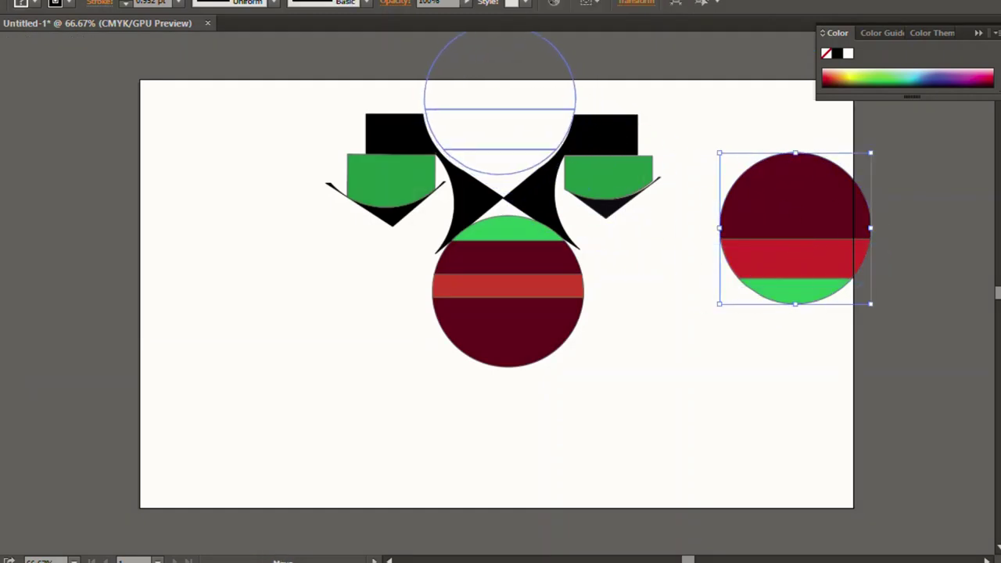
{"action": "left_click_drag", "start_coordinate": [496, 102], "coordinate": [500, 106]}
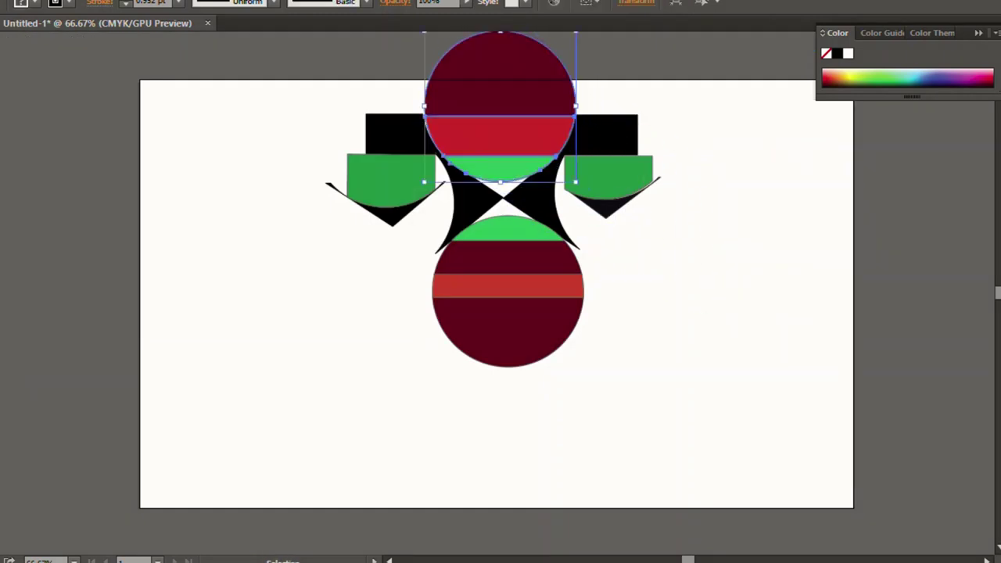
{"action": "key", "text": "ctrl+shift+a"}
{"action": "left_click_drag", "start_coordinate": [625, 235], "coordinate": [630, 250]}
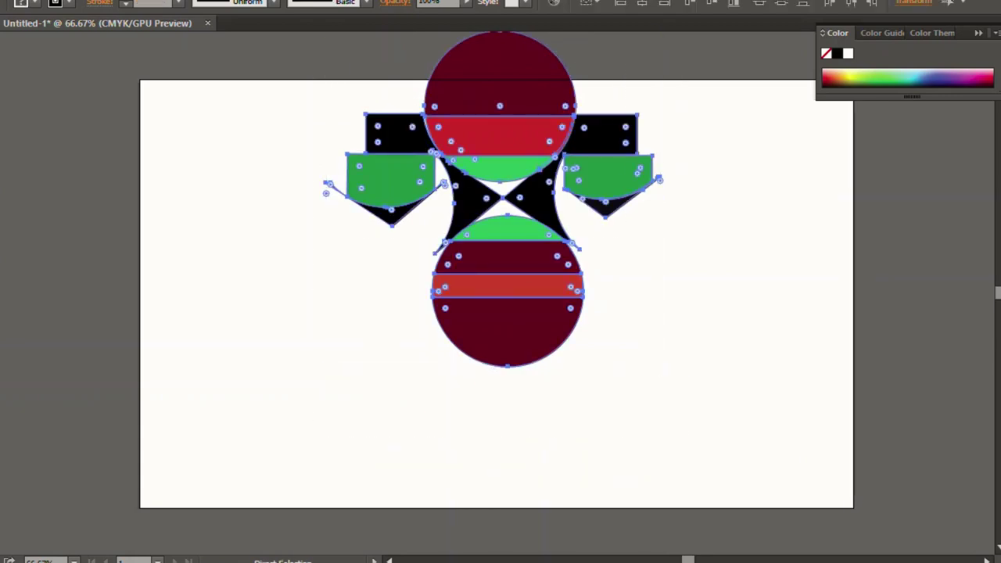
{"action": "mouse_move", "coordinate": [500, 195]}
{"action": "left_mouse_down"}
{"action": "mouse_move", "coordinate": [522, 449]}
{"action": "mouse_move", "coordinate": [488, 279]}
{"action": "left_mouse_up"}
{"action": "key", "text": "ctrl+shift+a"}
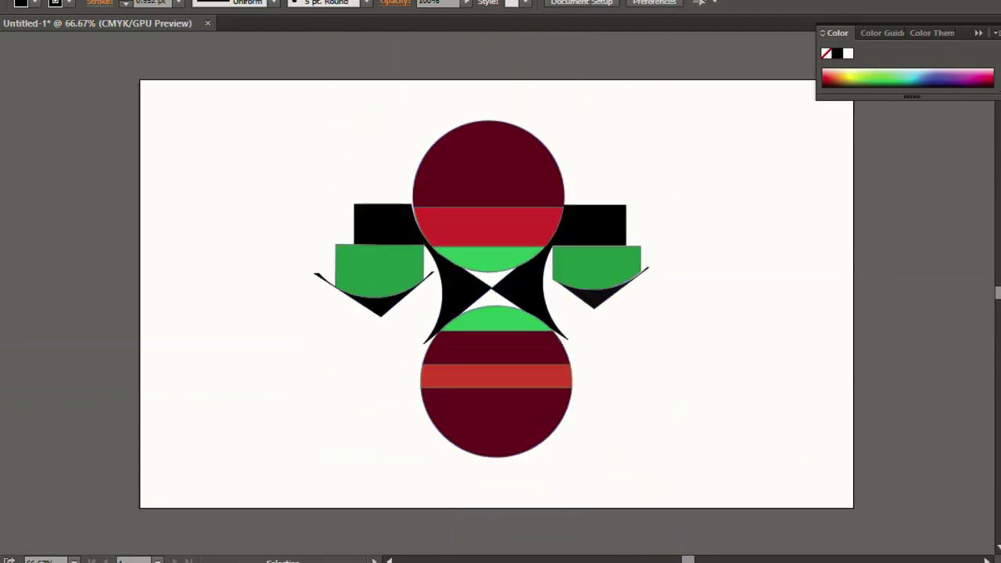
{"action": "key", "text": "ctrl+a"}
{"action": "right_click", "coordinate": [577, 173]}
{"action": "key", "text": "Escape"}
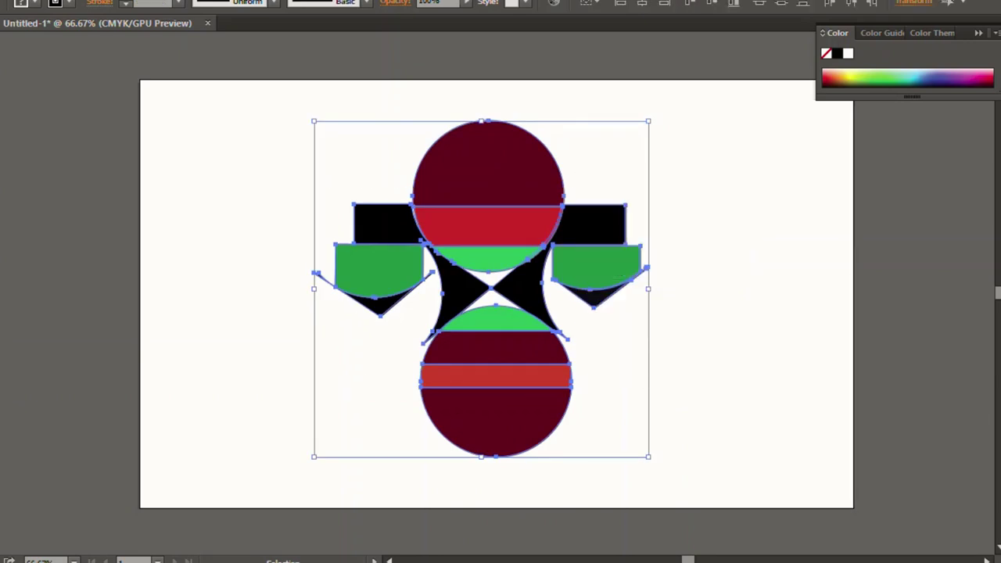
{"action": "key", "text": "ctrl+shift+a"}
{"action": "left_click", "coordinate": [489, 164]}
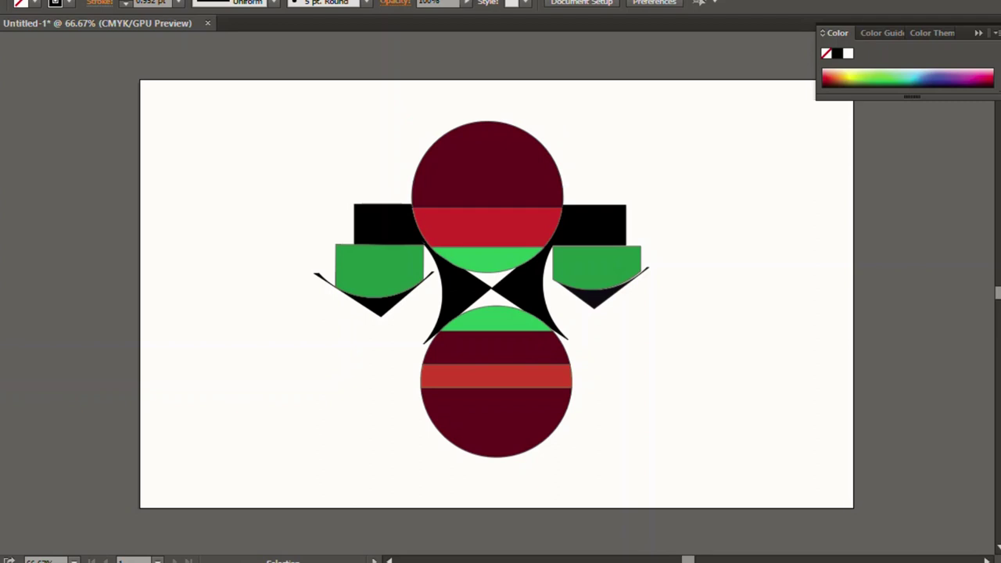
{"action": "left_click", "coordinate": [486, 164]}
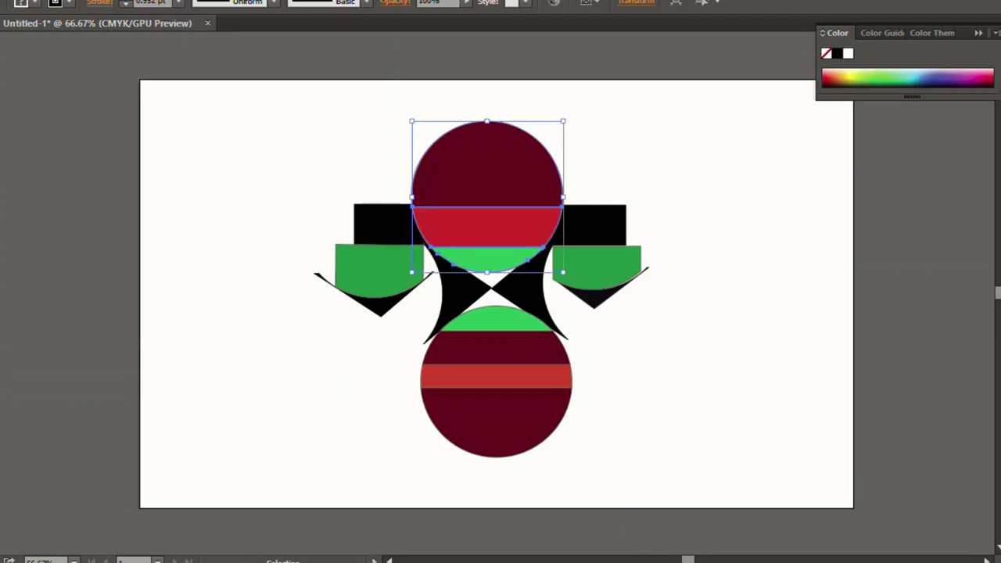
{"action": "right_click", "coordinate": [490, 323]}
{"action": "left_click", "coordinate": [536, 420]}
{"action": "left_click", "coordinate": [689, 368]}
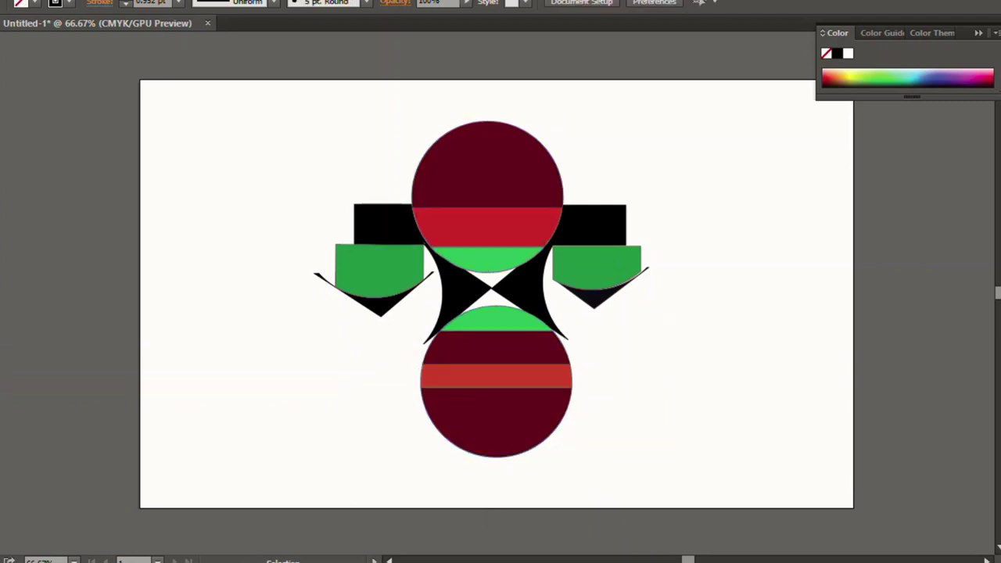
{"action": "left_click", "coordinate": [495, 319]}
{"action": "key", "text": "i"}
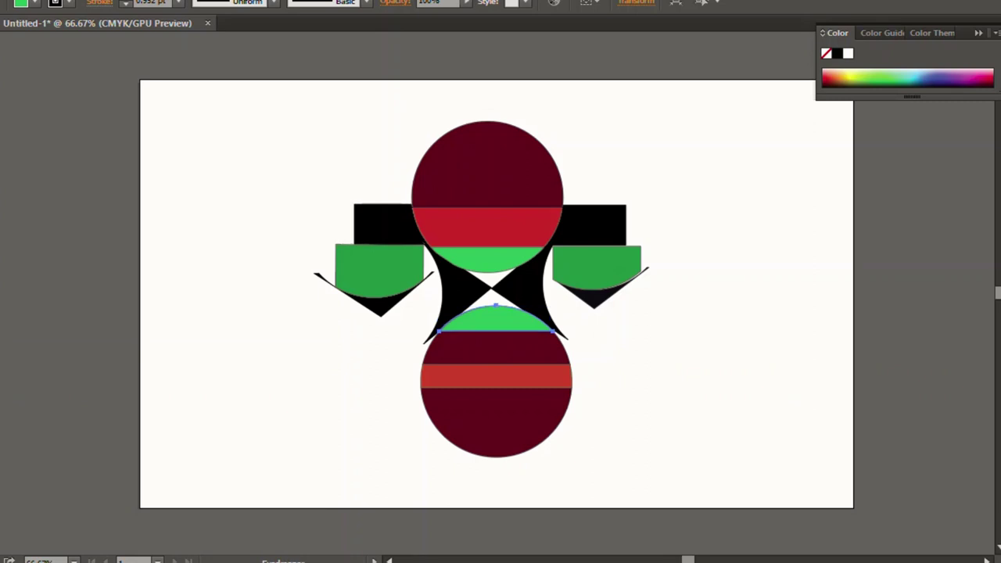
{"action": "key", "text": "v"}
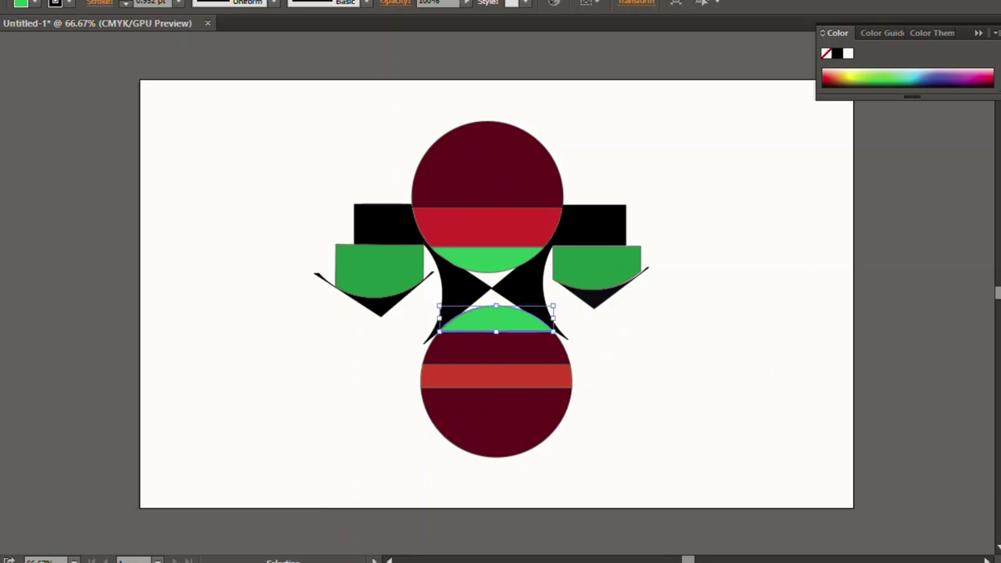
{"action": "left_click", "coordinate": [486, 164]}
{"action": "key", "text": "i"}
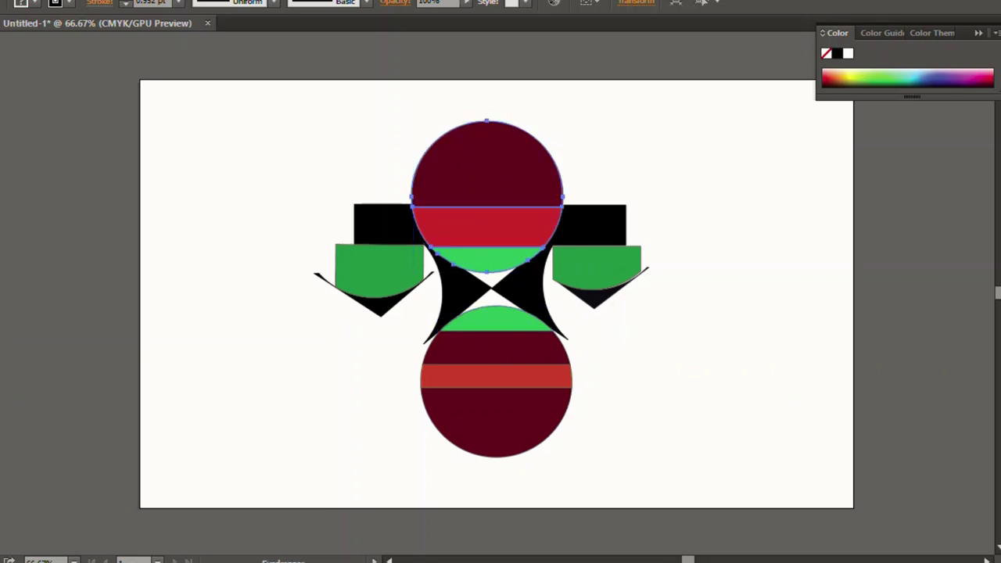
{"action": "left_click", "coordinate": [487, 157]}
{"action": "key", "text": "ctrl+z"}
{"action": "key", "text": "v"}
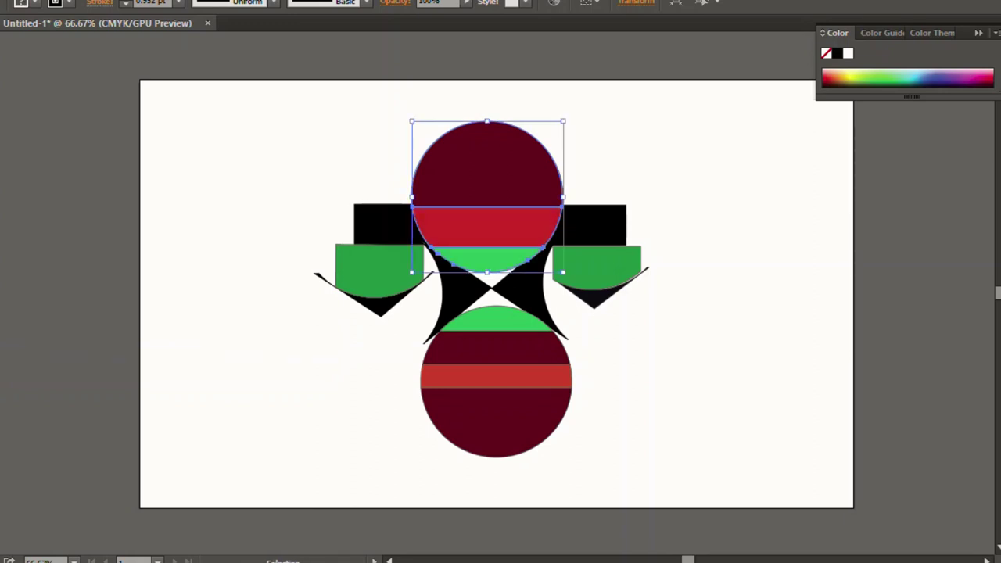
{"action": "key", "text": "ctrl+shift+a"}
Recolour the lower circle's two middle bands to the top circle's bright red using the Eyedropper
{"action": "double_click", "coordinate": [487, 172]}
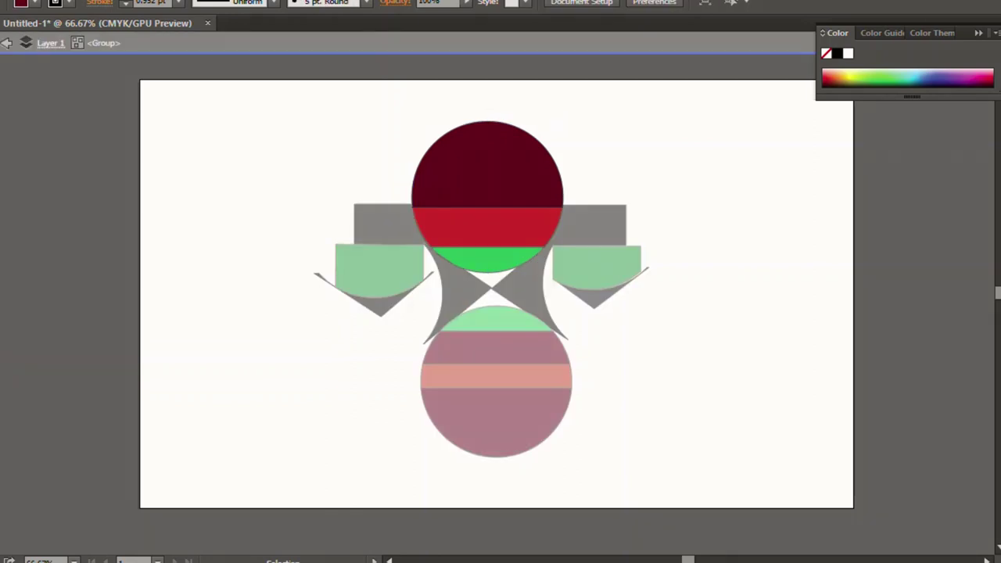
{"action": "key", "text": "Escape"}
{"action": "left_click", "coordinate": [496, 348]}
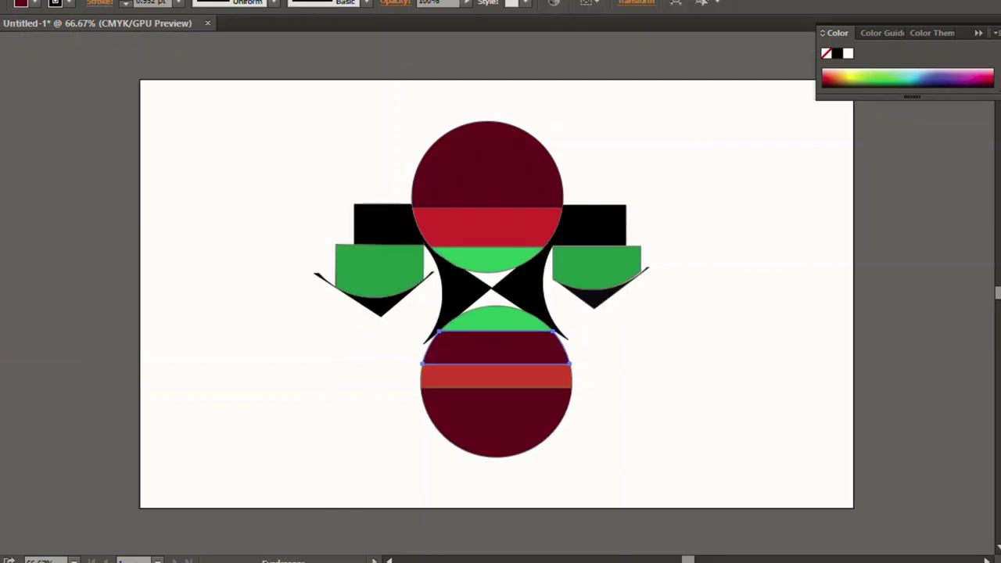
{"action": "left_click", "coordinate": [487, 227]}
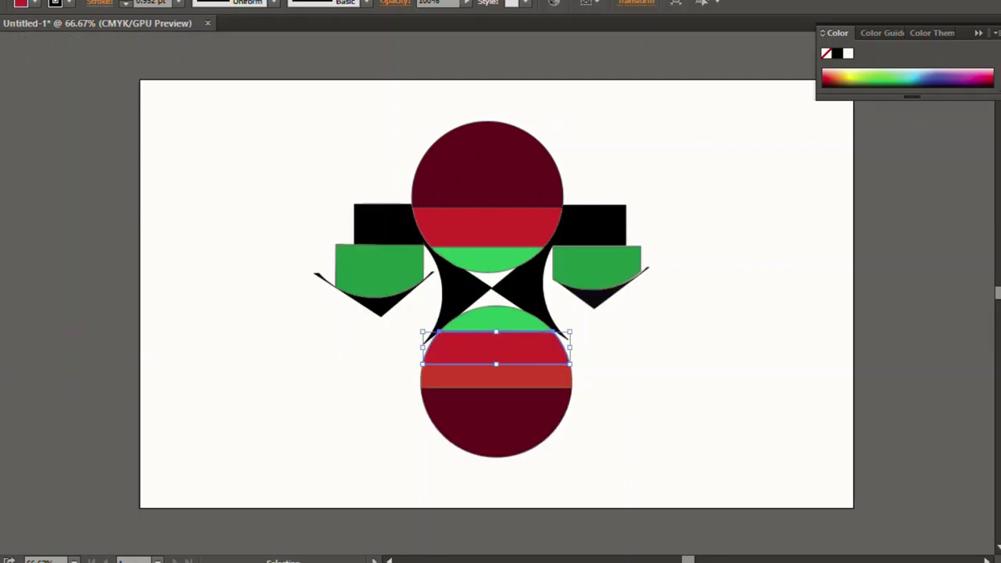
{"action": "left_click", "coordinate": [496, 376]}
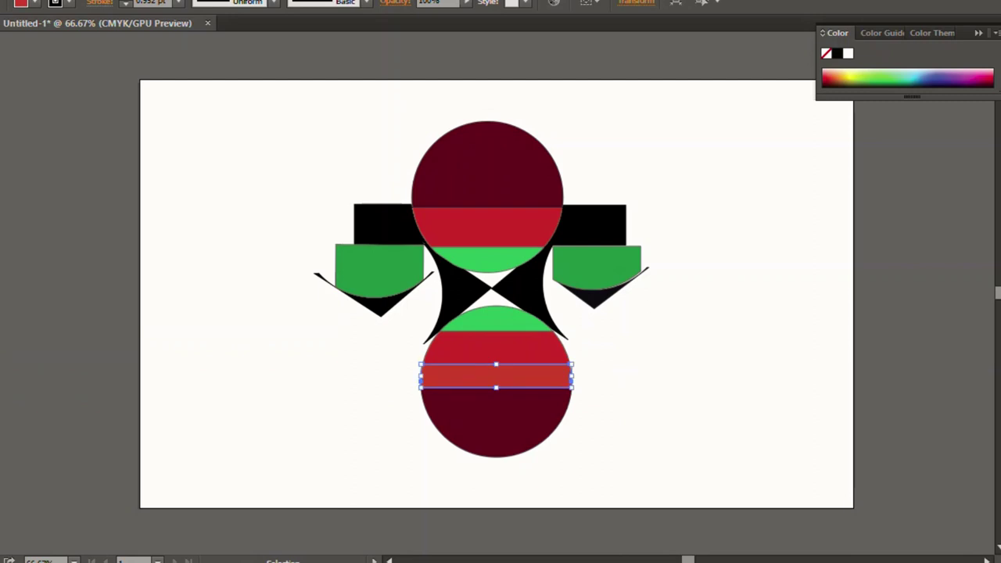
{"action": "key", "text": "i"}
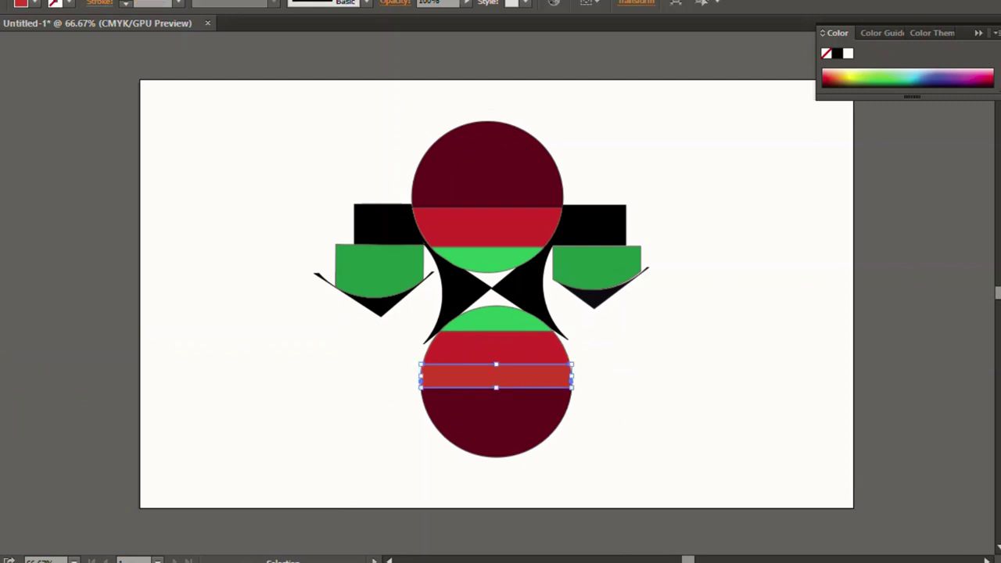
{"action": "left_click", "coordinate": [496, 349]}
{"action": "key", "text": "v"}
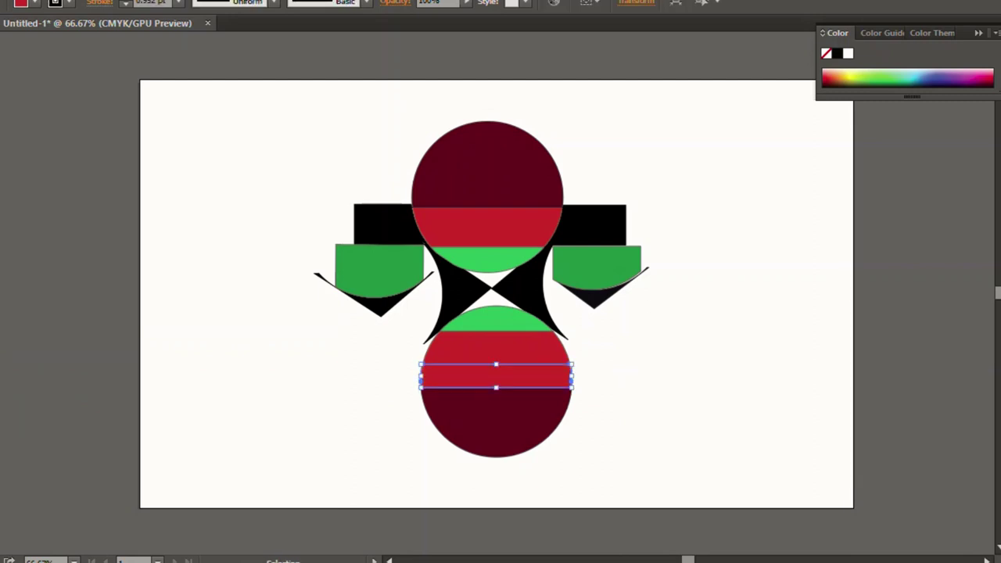
{"action": "key", "text": "ctrl+shift+a"}
Set both red bands' stroke to None, then select all the logo's shapes
{"action": "key", "text": "slash"}
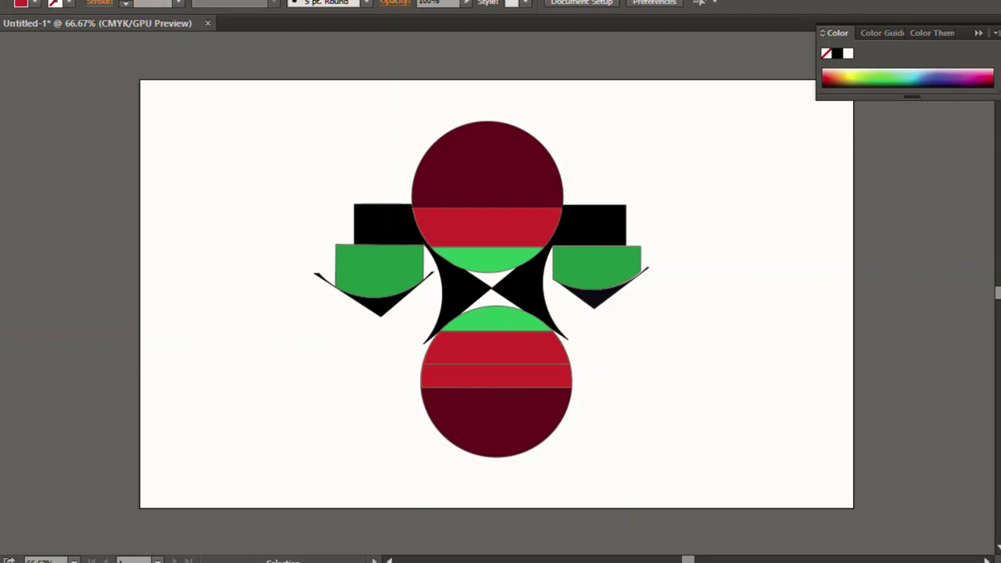
{"action": "left_click", "coordinate": [496, 377]}
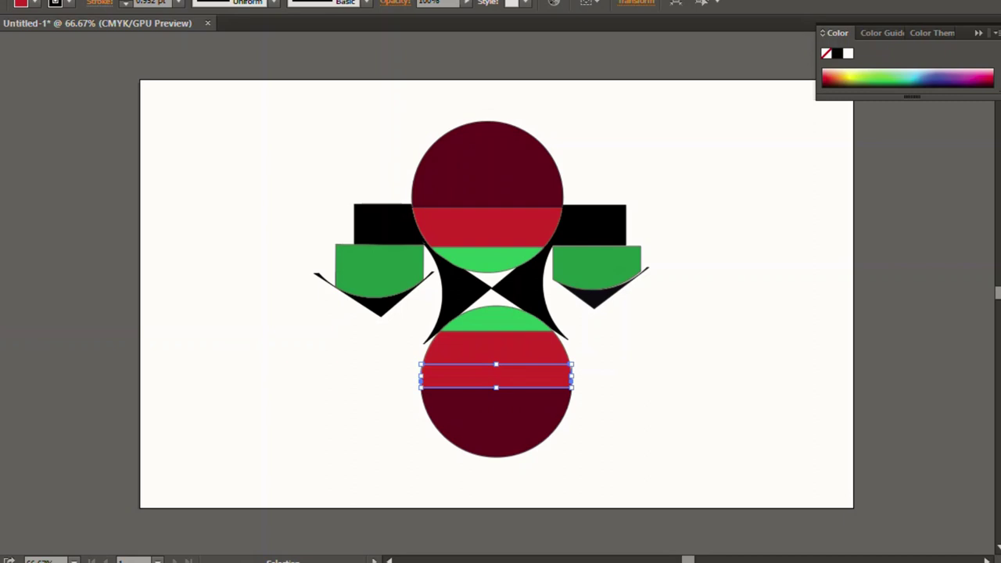
{"action": "key", "text": "slash"}
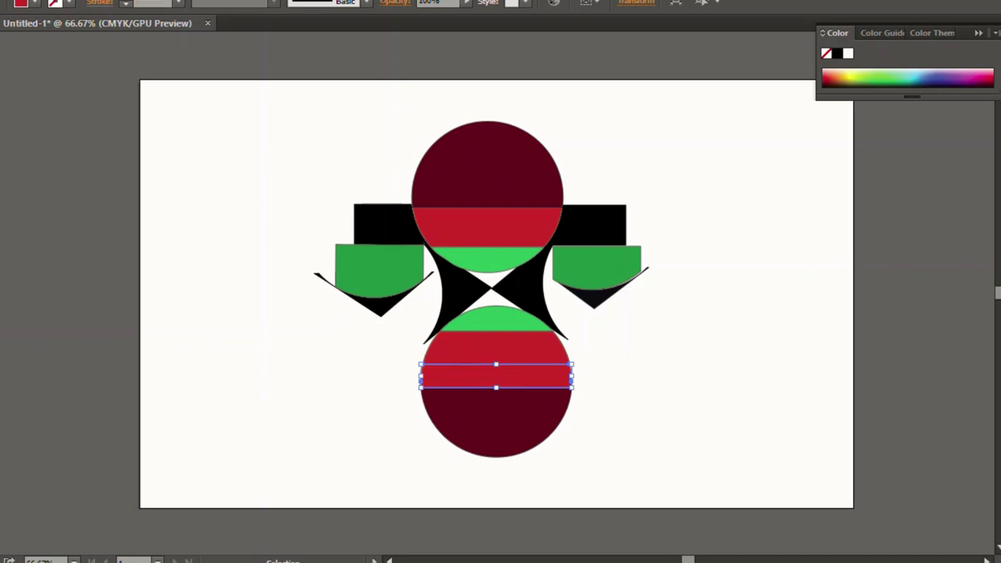
{"action": "left_click", "coordinate": [496, 348]}
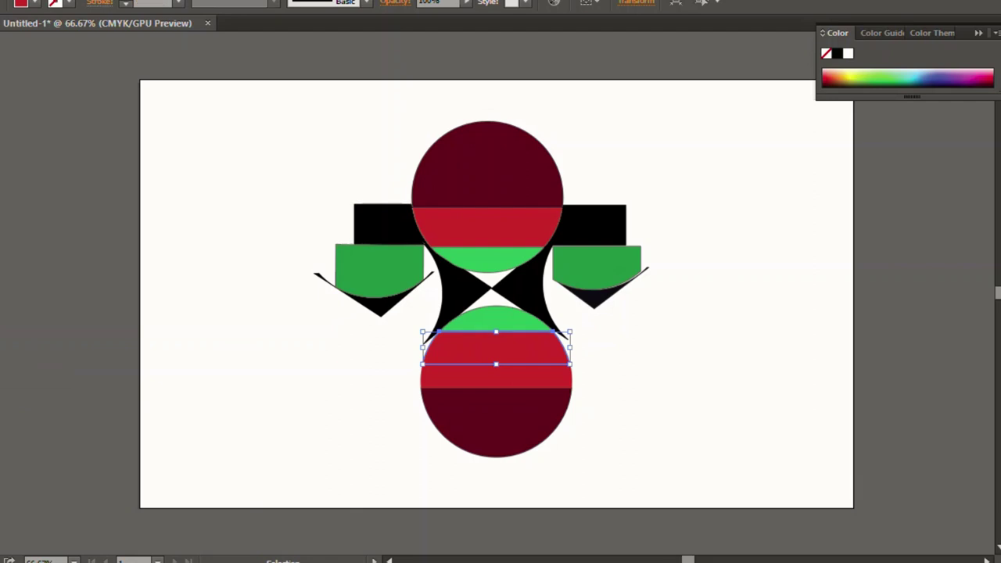
{"action": "key", "text": "ctrl+shift+a"}
{"action": "left_click", "coordinate": [486, 156]}
{"action": "left_click", "coordinate": [496, 422]}
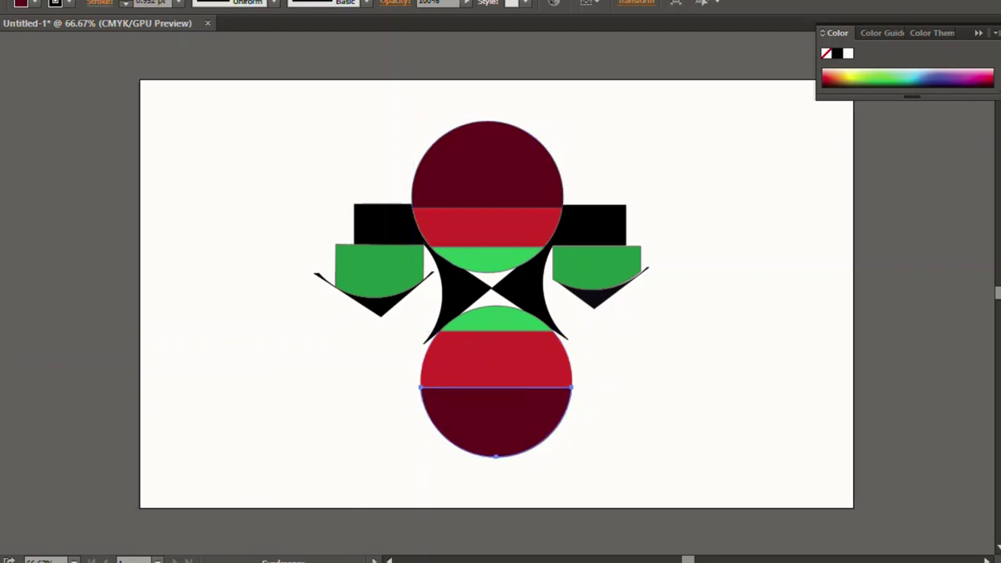
{"action": "key", "text": "v"}
{"action": "left_click_drag", "start_coordinate": [394, 90], "coordinate": [684, 350]}
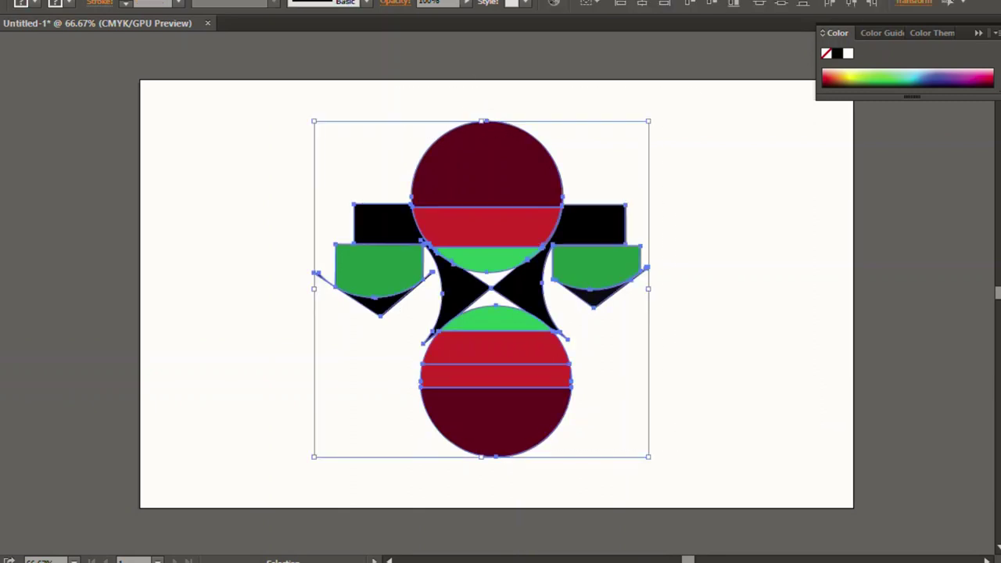
{"action": "key", "text": "ctrl+g"}
{"action": "left_click", "coordinate": [165, 0]}
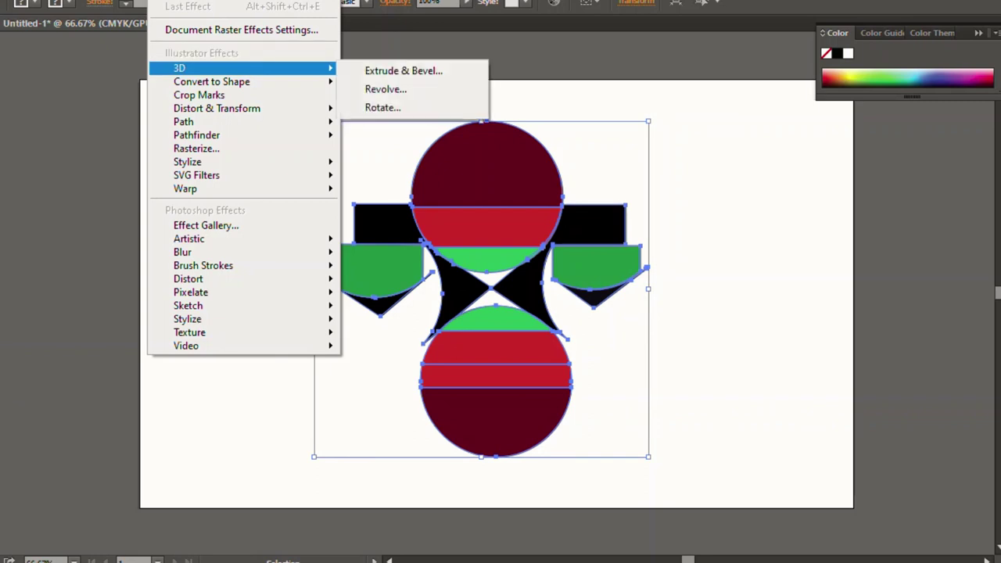
{"action": "left_click", "coordinate": [402, 70]}
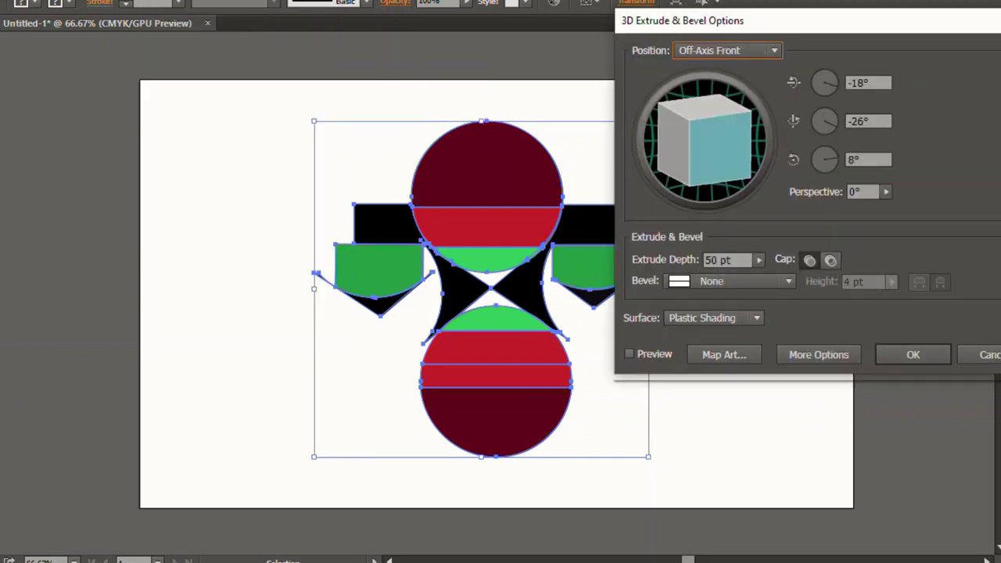
{"action": "left_click", "coordinate": [630, 353]}
{"action": "left_click", "coordinate": [988, 223]}
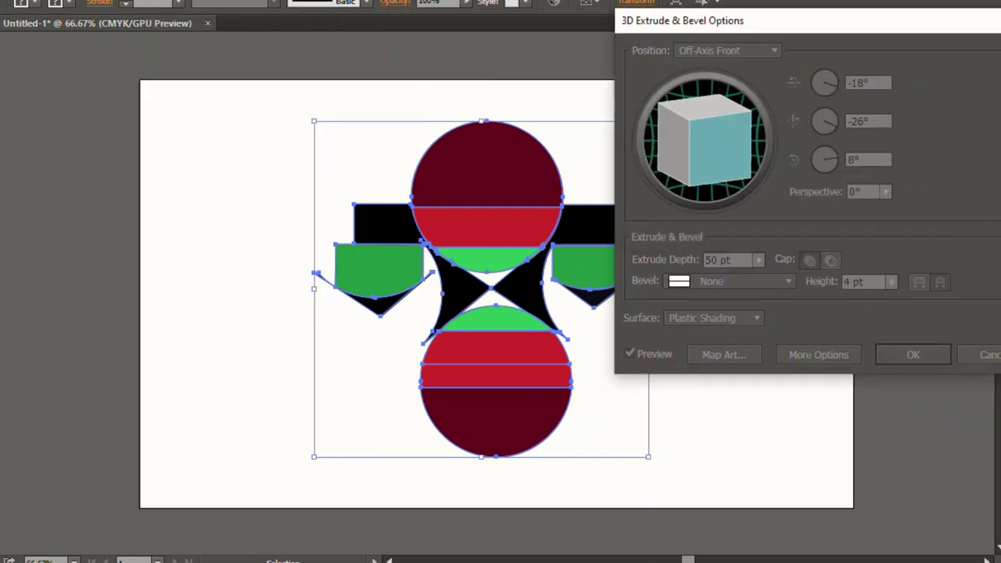
{"action": "left_click", "coordinate": [913, 354]}
{"action": "key", "text": "Return"}
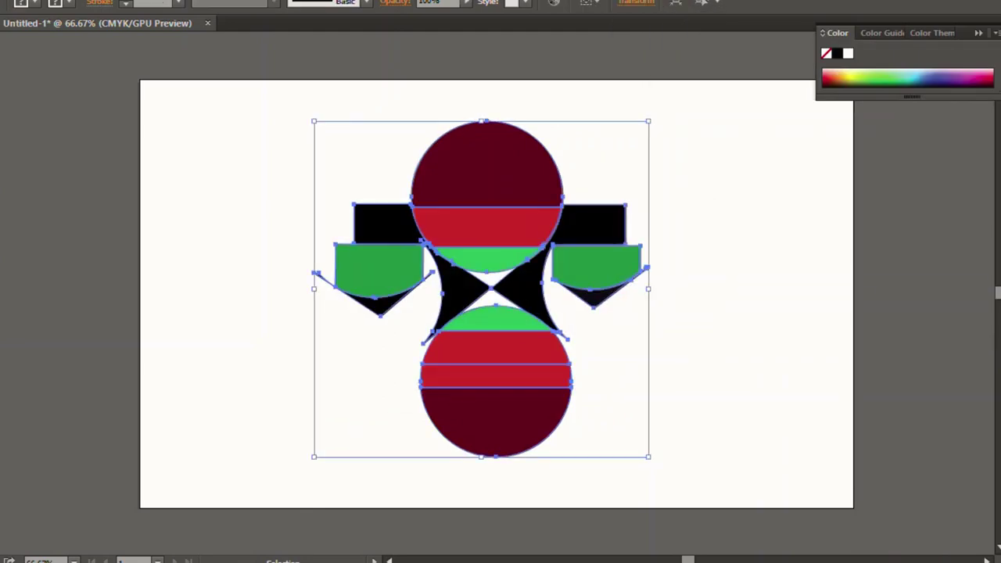
{"action": "left_click", "coordinate": [78, 169]}
{"action": "left_click", "coordinate": [164, 1]}
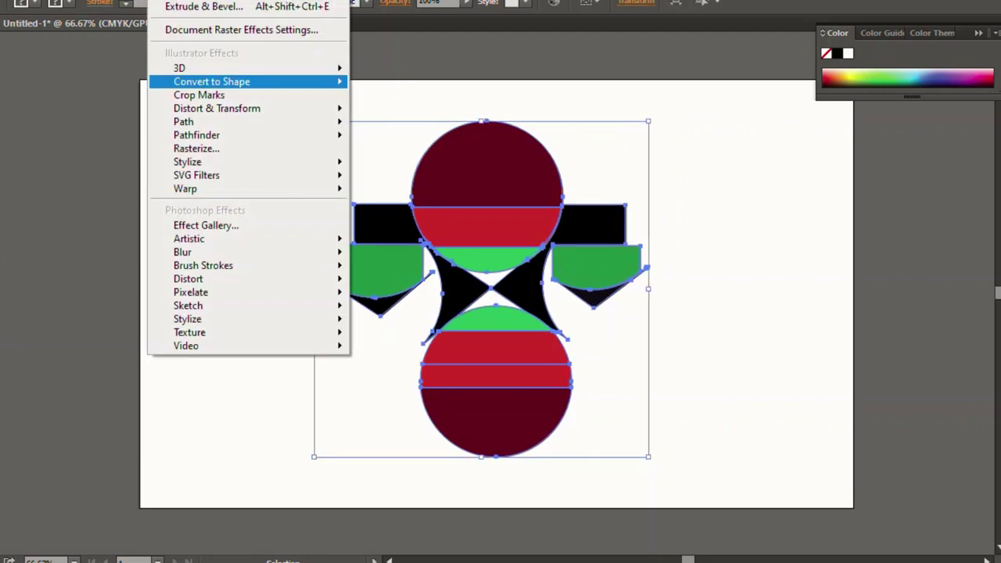
{"action": "left_click", "coordinate": [407, 69]}
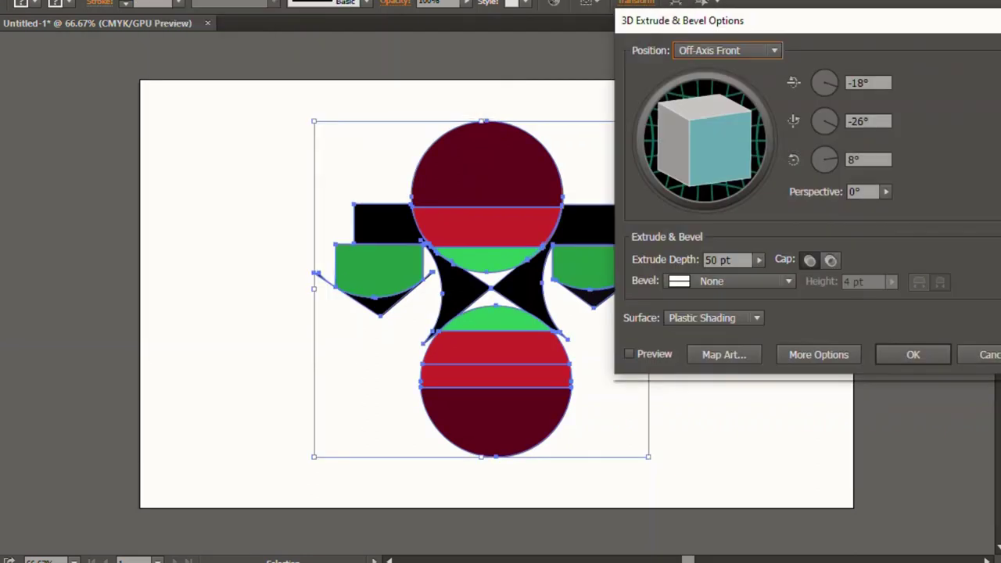
{"action": "left_click", "coordinate": [629, 353]}
{"action": "left_click", "coordinate": [985, 222]}
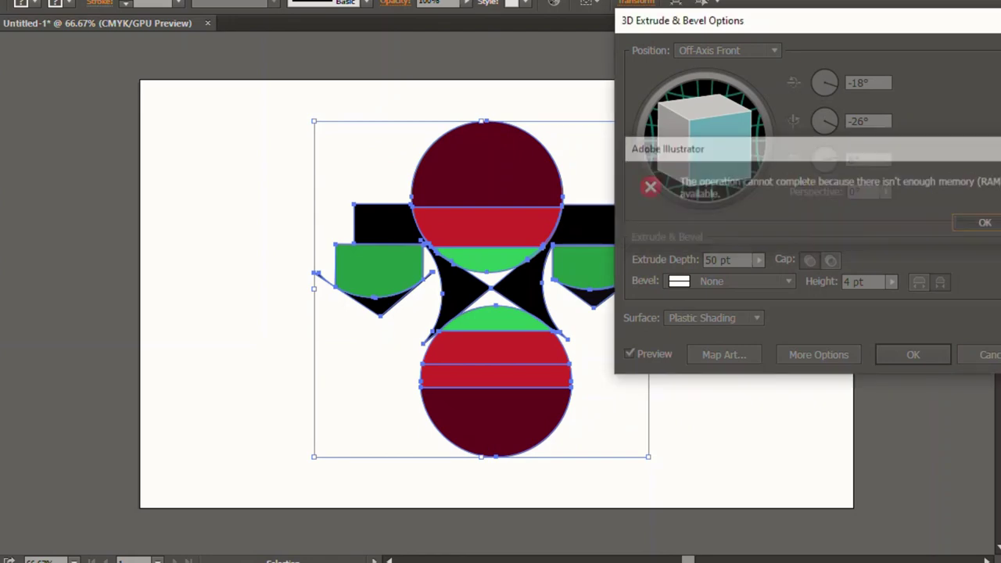
{"action": "left_click", "coordinate": [990, 355]}
{"action": "left_click", "coordinate": [650, 293]}
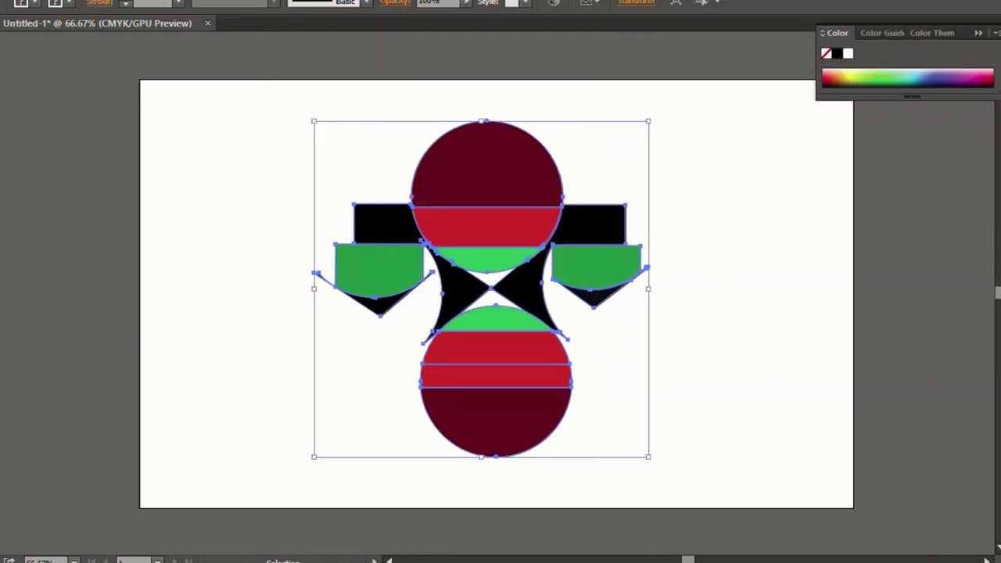
Revert the last four edits to the logo and its black copy
{"action": "key", "text": "ctrl+z"}
{"action": "key", "text": "ctrl+z"}
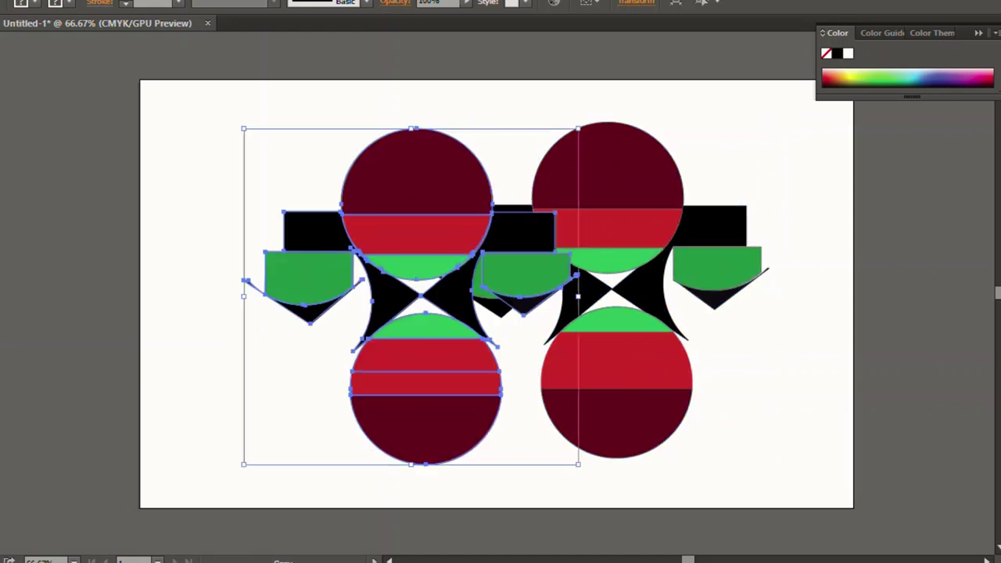
{"action": "key", "text": "ctrl+z"}
{"action": "key", "text": "ctrl+z"}
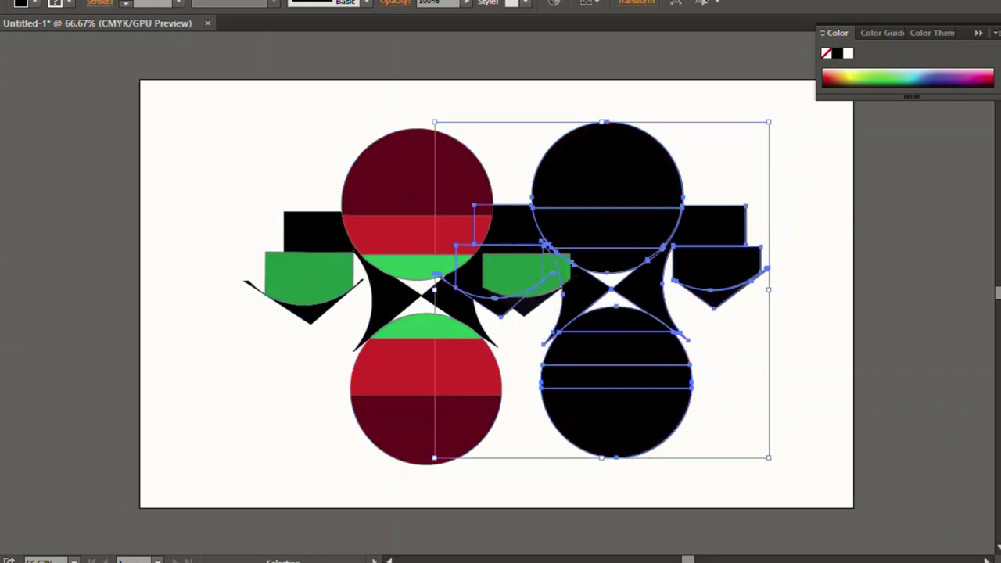
{"action": "key", "text": "ctrl+z"}
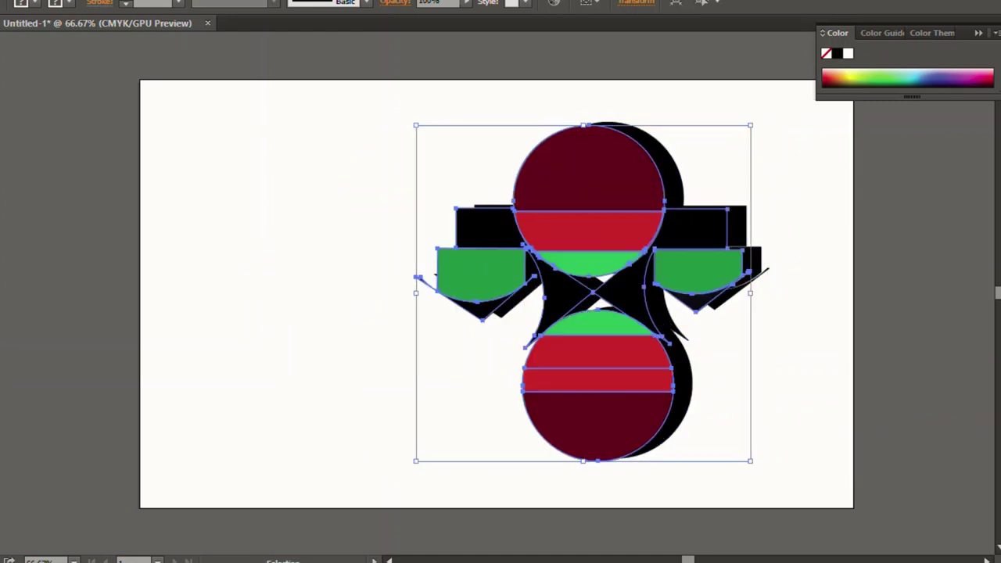
{"action": "key", "text": "ctrl+z"}
{"action": "key", "text": "ctrl+z"}
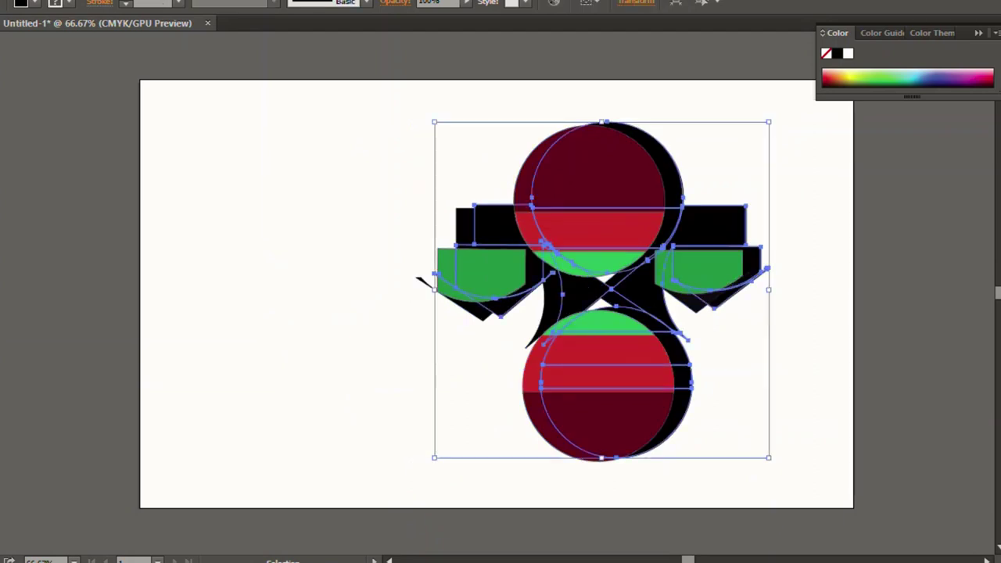
Apply a drop shadow (Multiply, 75% opacity, 7 pt offsets, 5 pt blur) and select all artwork
{"action": "left_click", "coordinate": [161, 0]}
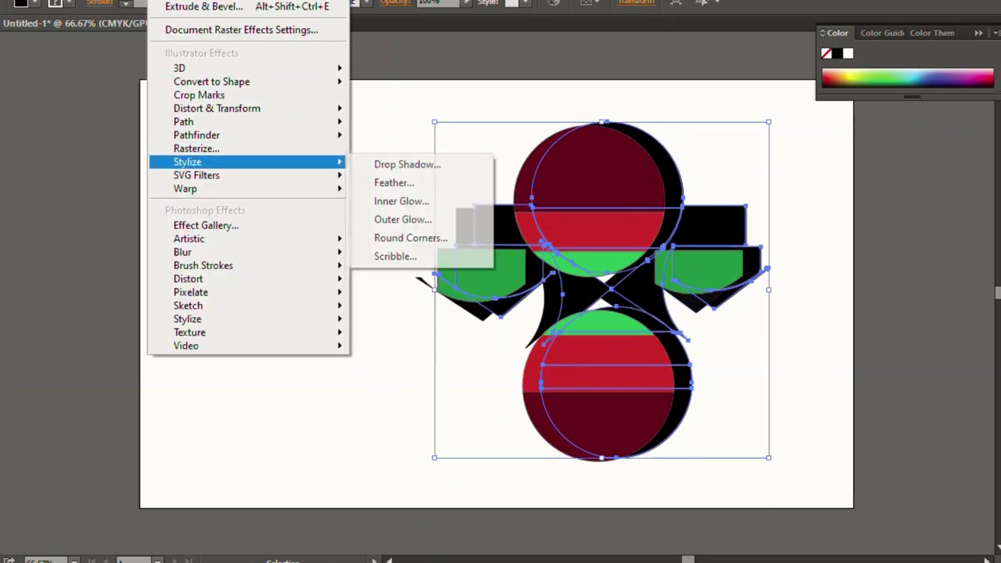
{"action": "left_click", "coordinate": [407, 164]}
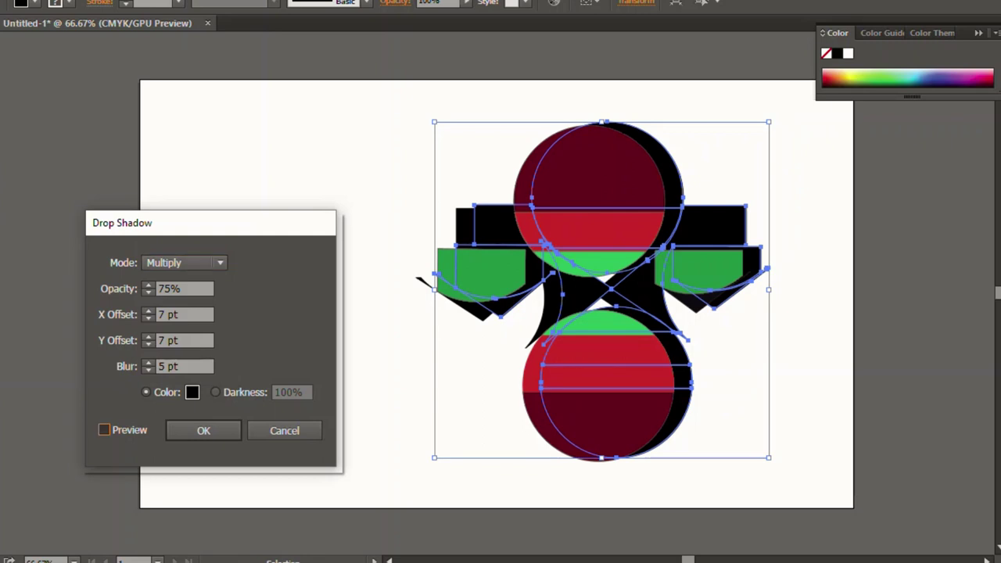
{"action": "left_click", "coordinate": [104, 430]}
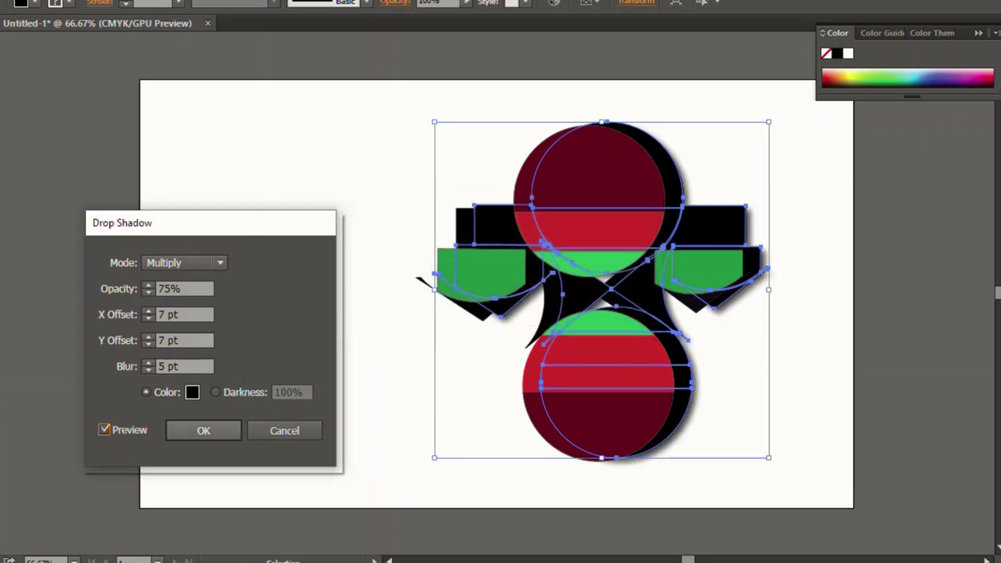
{"action": "key", "text": "Return"}
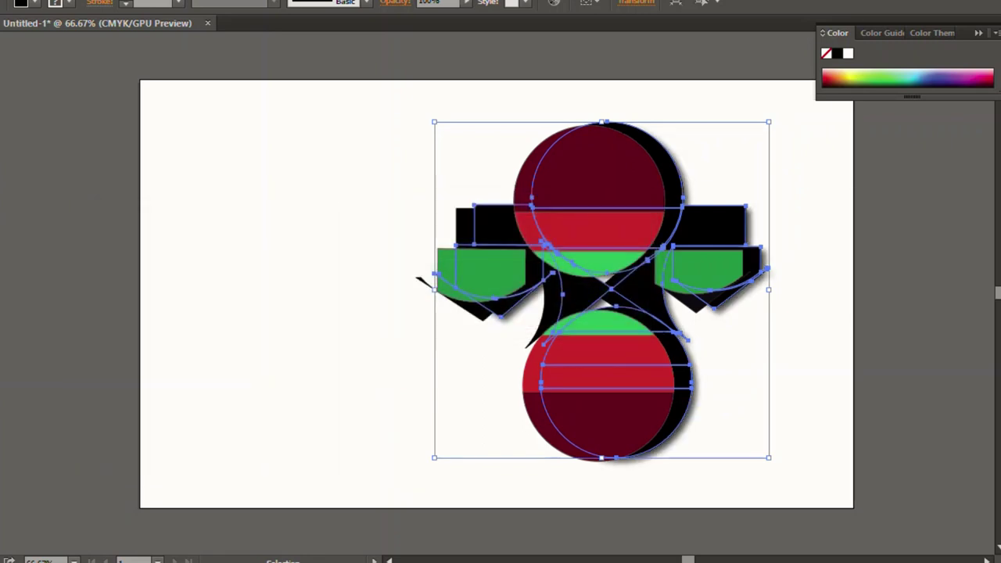
{"action": "key", "text": "ctrl+shift+a"}
{"action": "key", "text": "ctrl+a"}
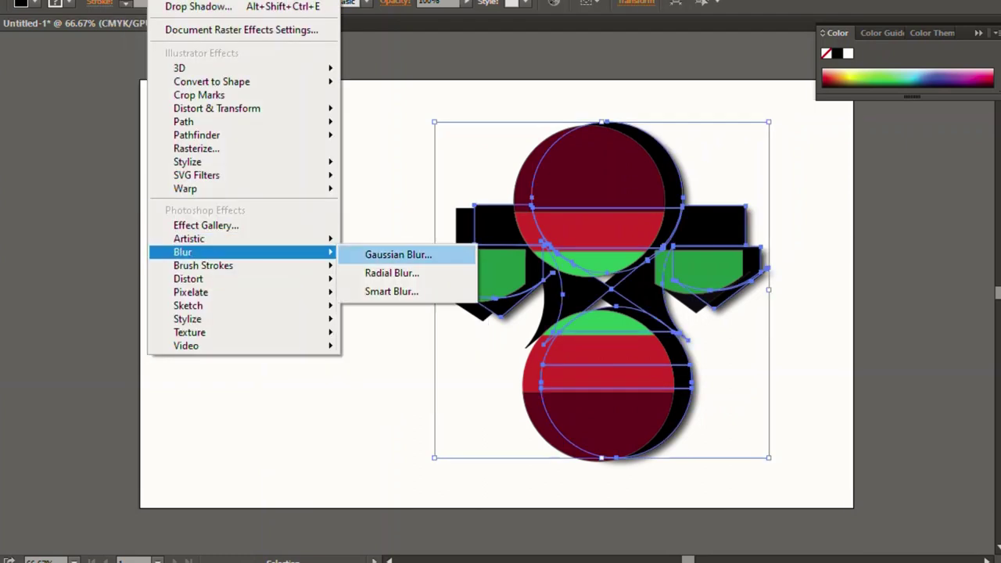
Apply a spin Radial Blur, then a Gaussian Blur with radius 4.6 pixels to the artwork
{"action": "left_click", "coordinate": [426, 273]}
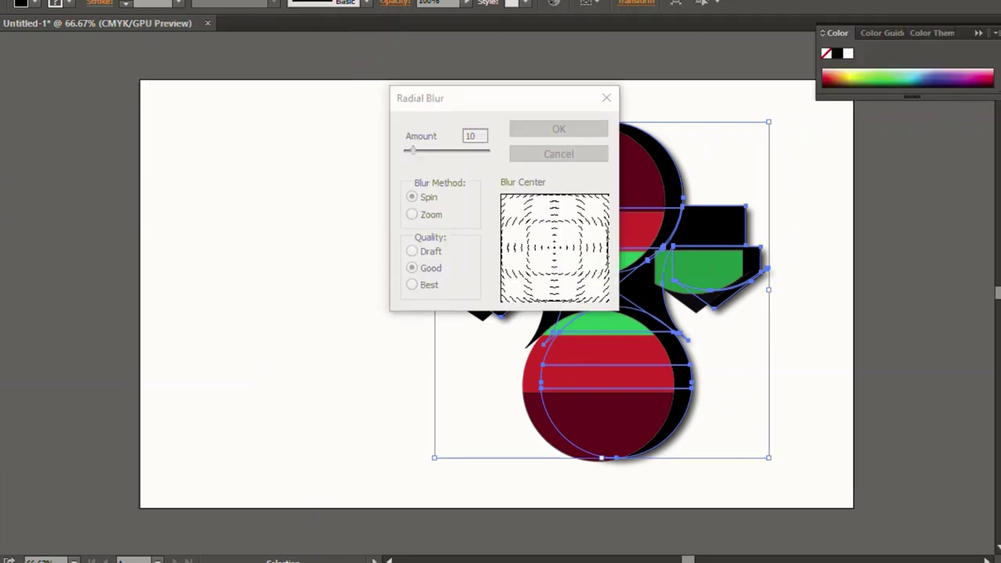
{"action": "key", "text": "Return"}
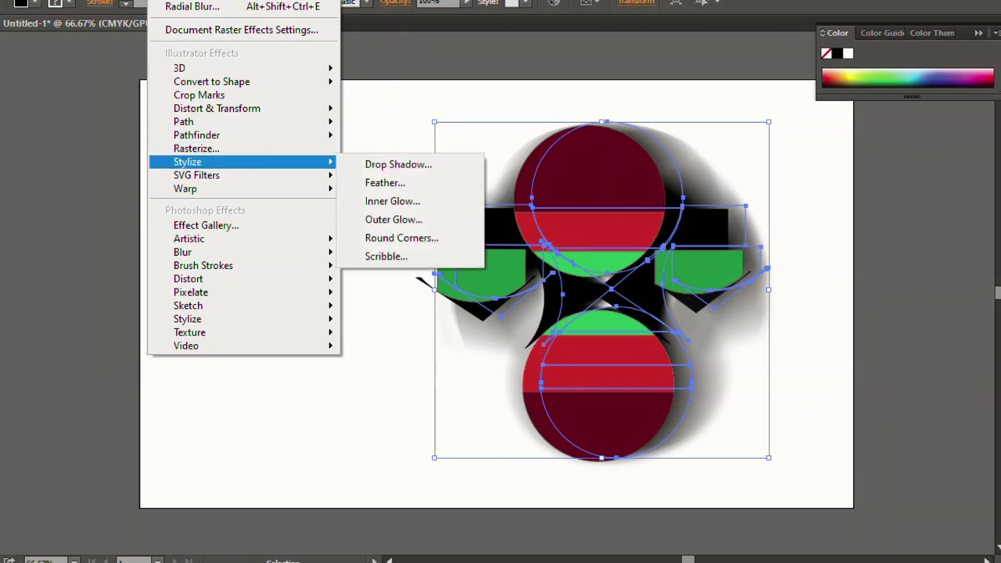
{"action": "left_click", "coordinate": [398, 254]}
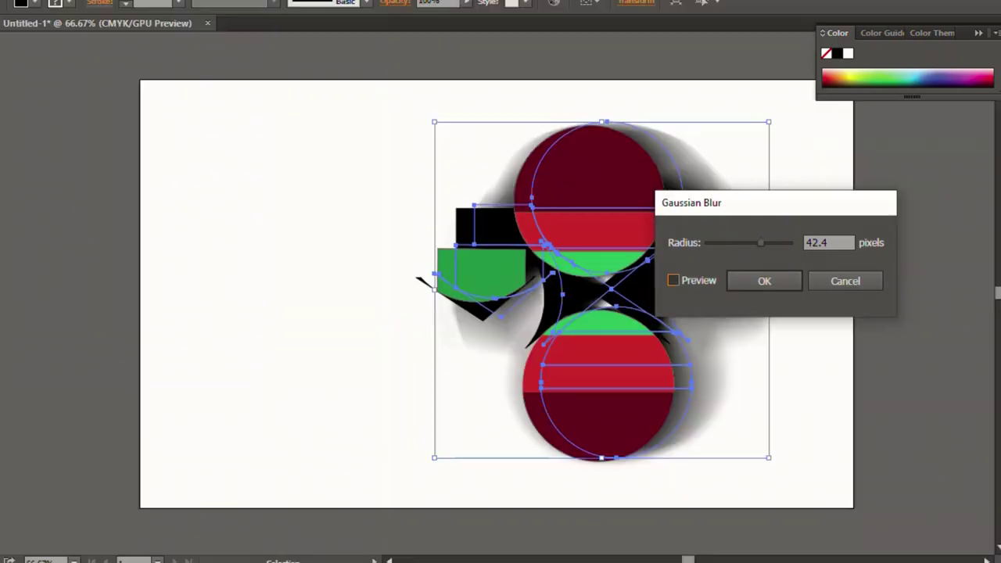
{"action": "left_click", "coordinate": [674, 280]}
{"action": "left_click_drag", "start_coordinate": [760, 242], "coordinate": [740, 242]}
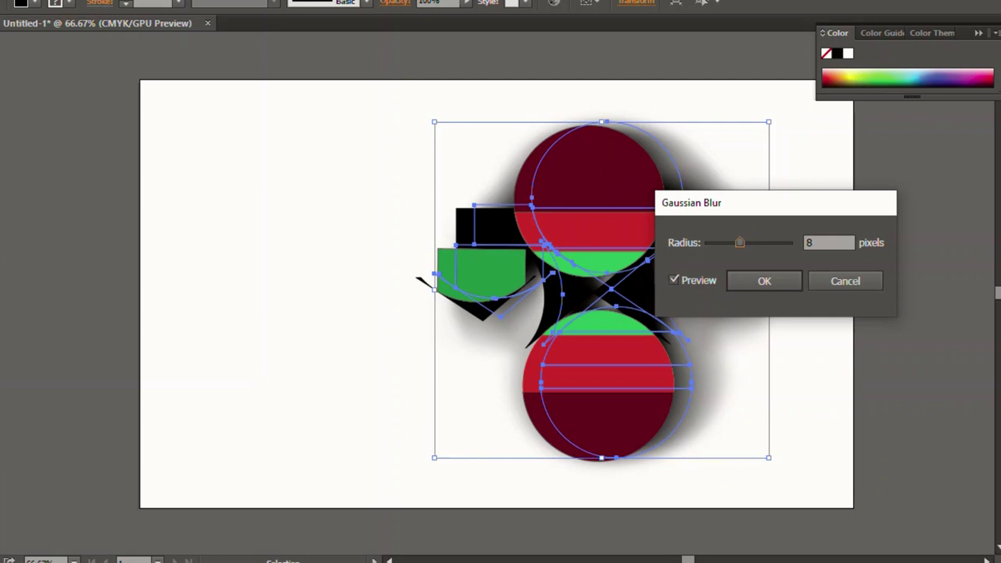
{"action": "left_click_drag", "start_coordinate": [740, 242], "coordinate": [727, 243]}
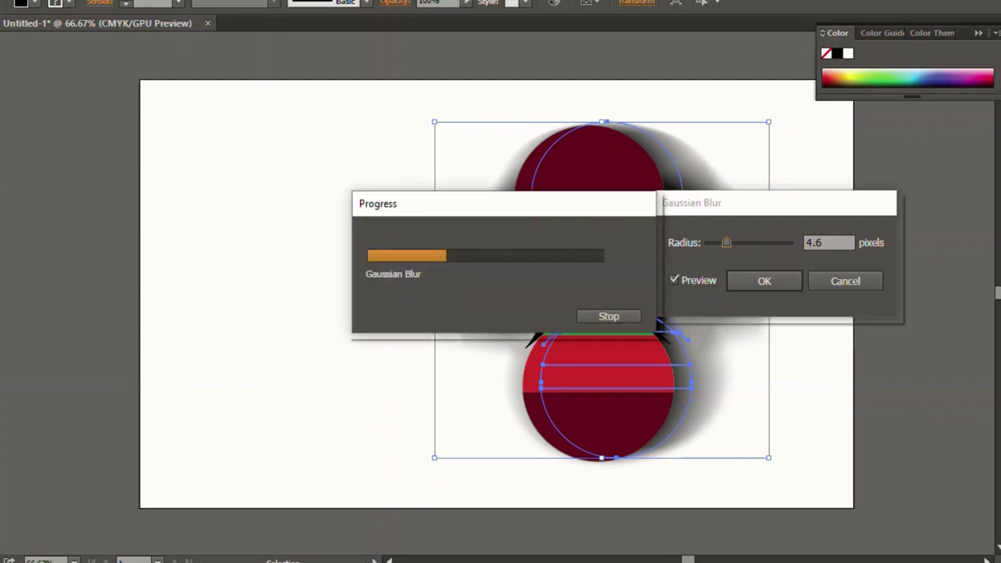
{"action": "key", "text": "Return"}
{"action": "key", "text": "ctrl+shift+a"}
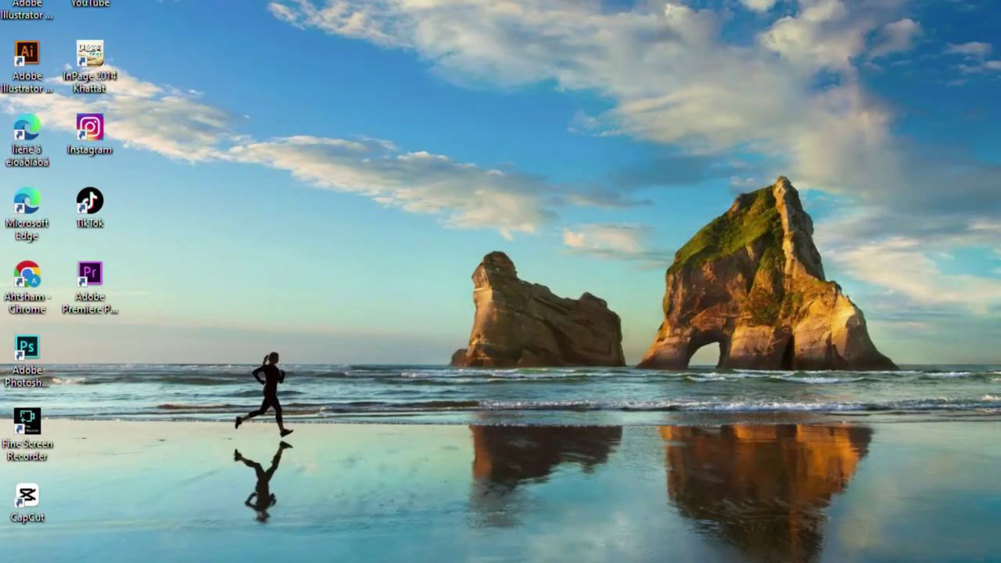
{"action": "key", "text": "super+e"}
{"action": "double_click", "coordinate": [396, 196]}
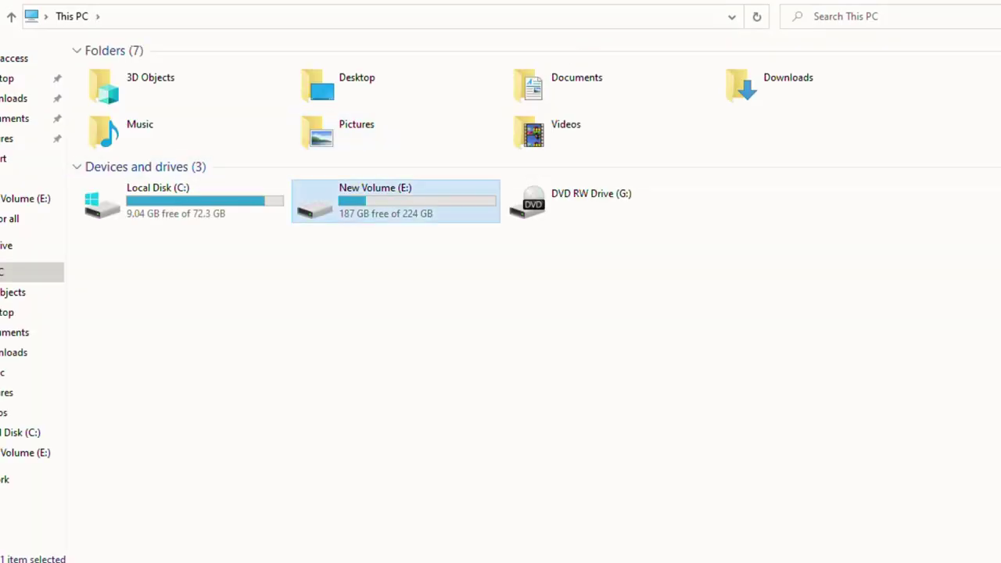
{"action": "scroll", "coordinate": [501, 313], "scroll_direction": "down", "scroll_amount": 10}
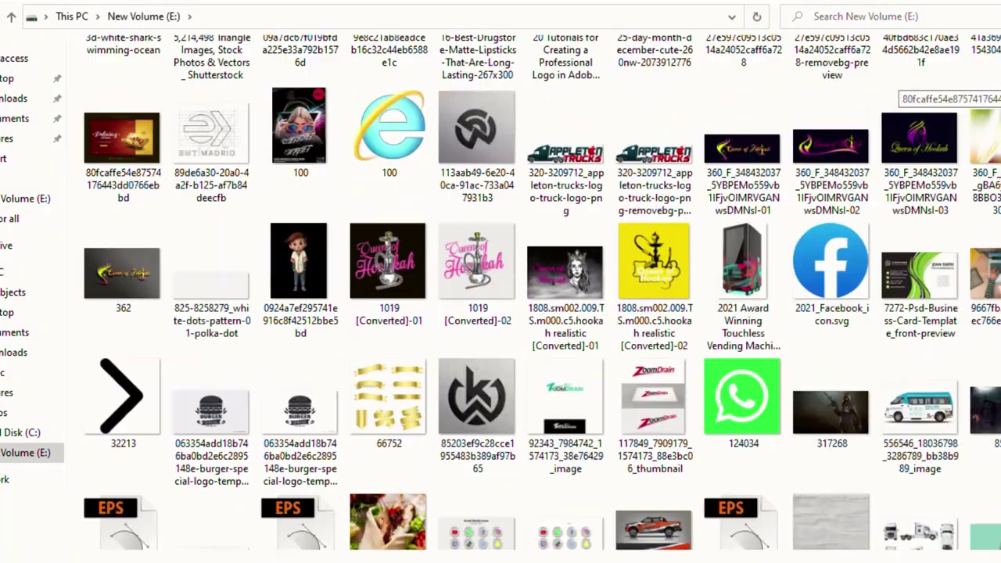
{"action": "scroll", "coordinate": [501, 313], "scroll_direction": "down", "scroll_amount": 3}
{"action": "scroll", "coordinate": [501, 313], "scroll_direction": "down", "scroll_amount": 4}
{"action": "scroll", "coordinate": [500, 313], "scroll_direction": "down", "scroll_amount": 4}
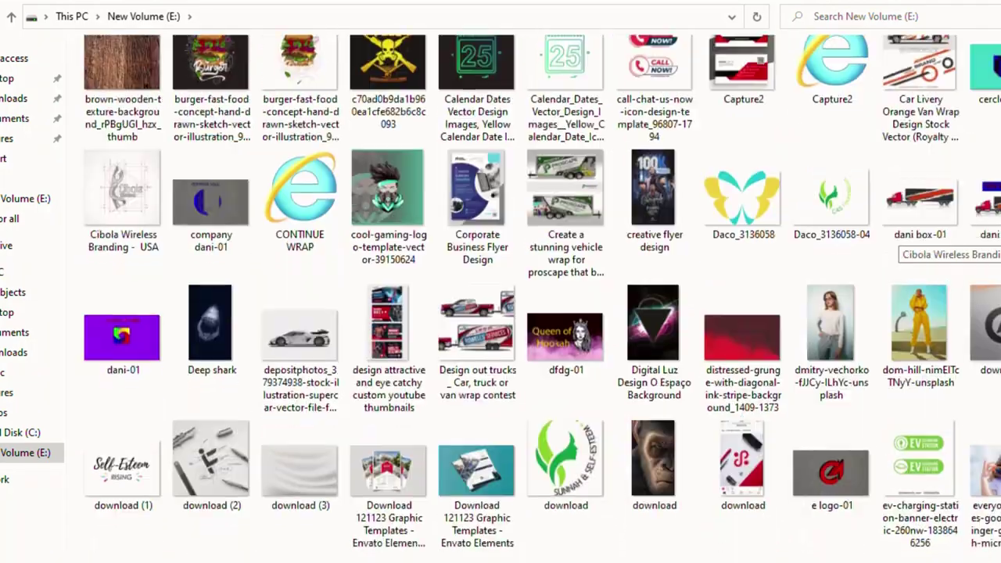
{"action": "scroll", "coordinate": [501, 313], "scroll_direction": "down", "scroll_amount": 5}
{"action": "scroll", "coordinate": [832, 313], "scroll_direction": "down", "scroll_amount": 5}
{"action": "left_click", "coordinate": [832, 310]}
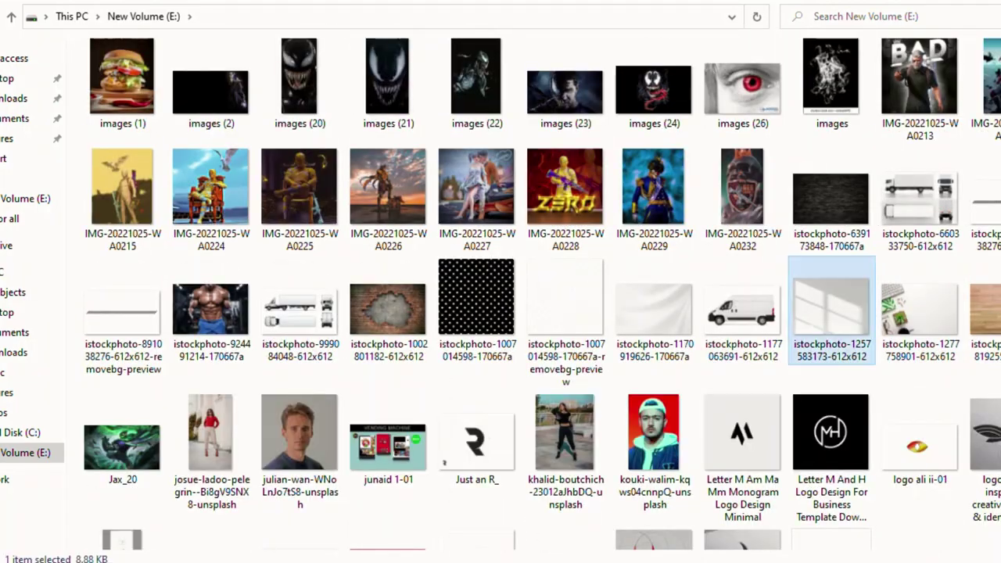
{"action": "scroll", "coordinate": [833, 312], "scroll_direction": "down", "scroll_amount": 1}
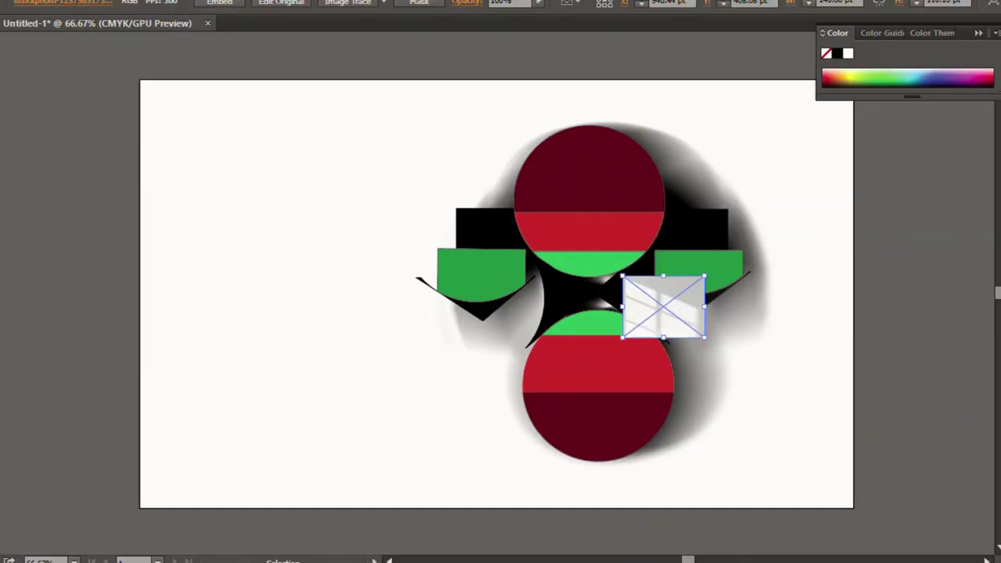
Scale the wall photo to fill the artboard, embed it, and send it to the back
{"action": "left_click_drag", "start_coordinate": [664, 307], "coordinate": [180, 109]}
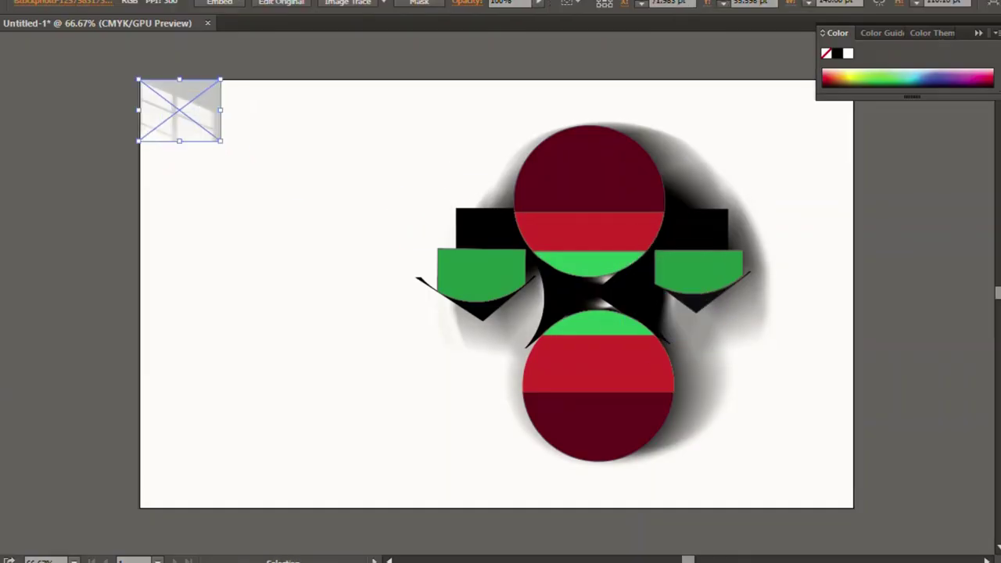
{"action": "mouse_move", "coordinate": [221, 141]}
{"action": "left_mouse_down"}
{"action": "mouse_move", "coordinate": [875, 530]}
{"action": "mouse_move", "coordinate": [853, 507]}
{"action": "left_mouse_up"}
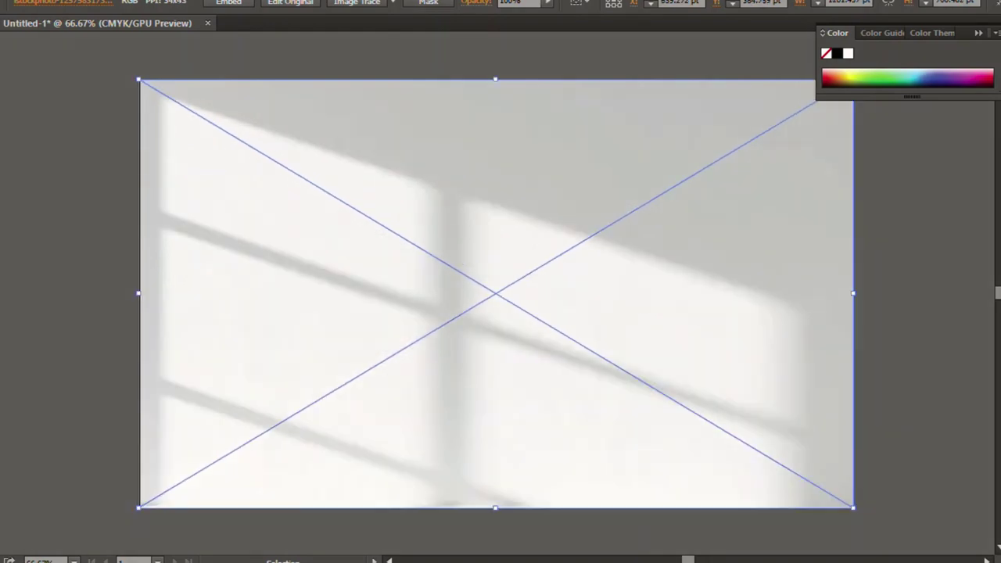
{"action": "left_click", "coordinate": [228, 2]}
{"action": "key", "text": "ctrl+shift+bracketleft"}
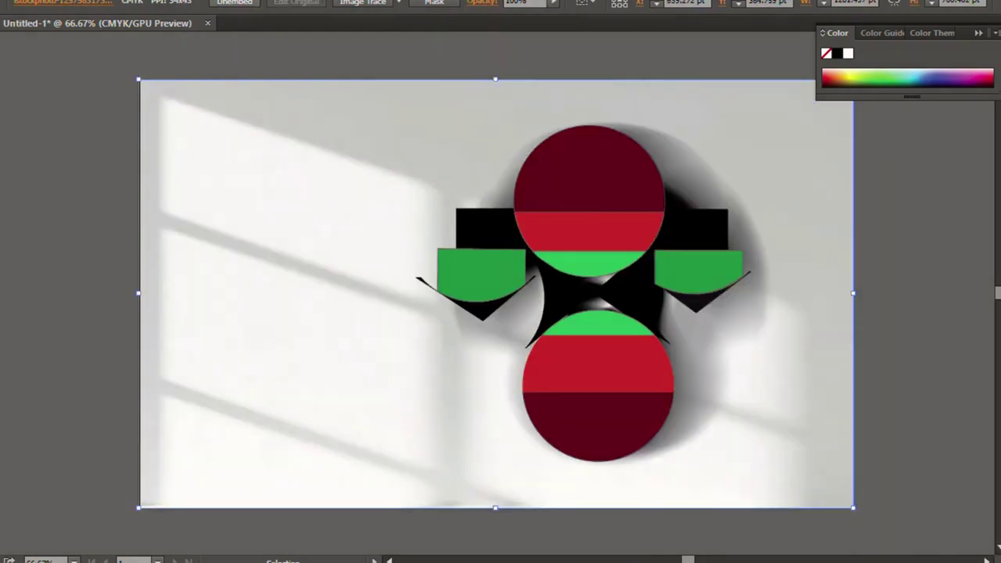
Select all the logo artwork with its shadow shapes and reposition it on the wall
{"action": "key", "text": "ctrl+shift+a"}
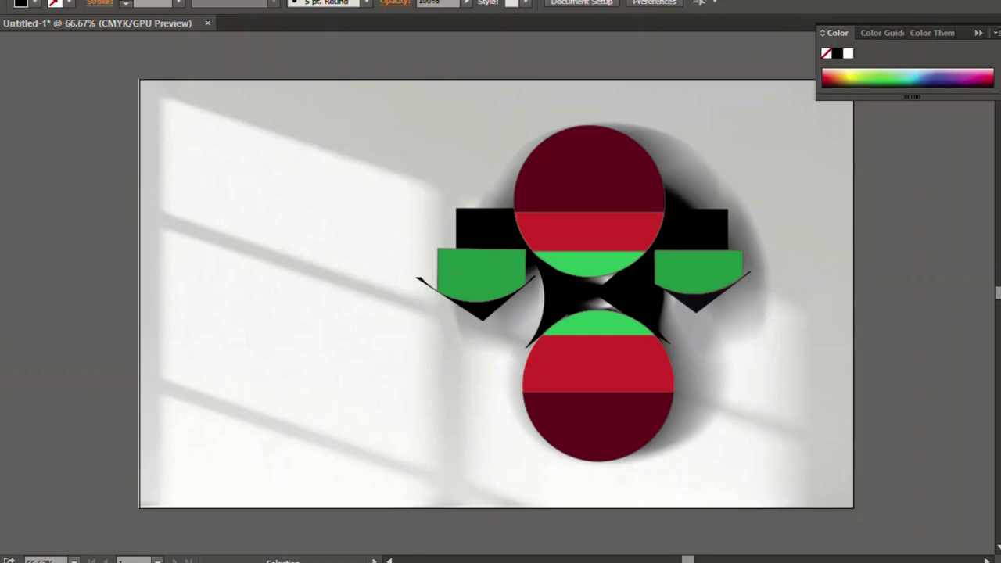
{"action": "key", "text": "ctrl+a"}
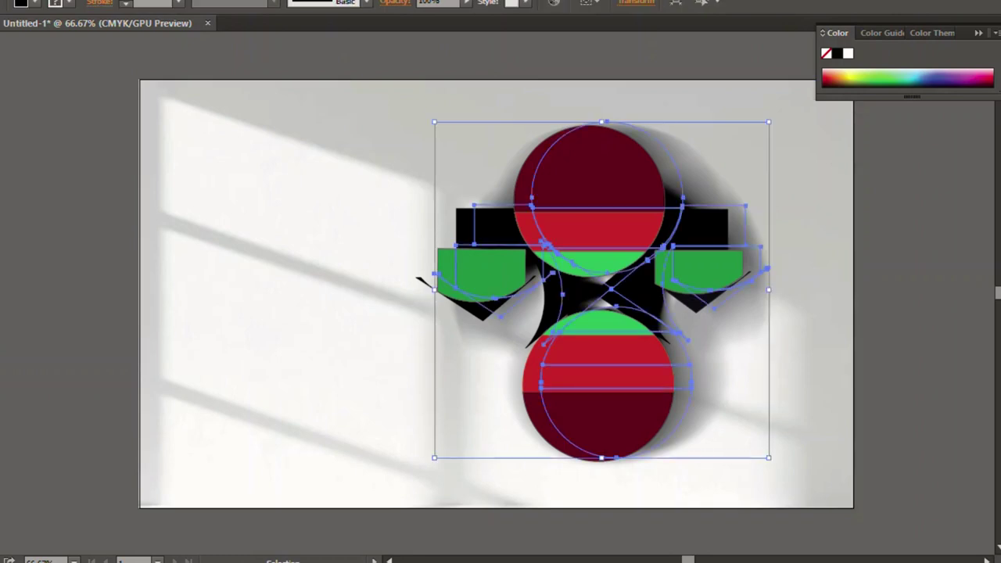
{"action": "key", "text": "ctrl+shift+a"}
{"action": "key", "text": "ctrl+a"}
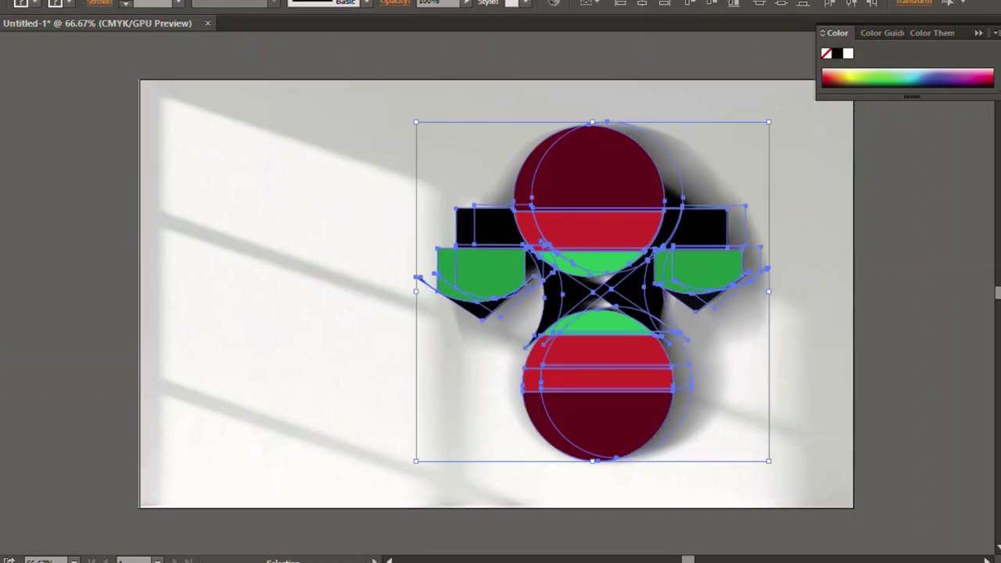
{"action": "left_click_drag", "start_coordinate": [592, 291], "coordinate": [596, 335]}
{"action": "key", "text": "ctrl+z"}
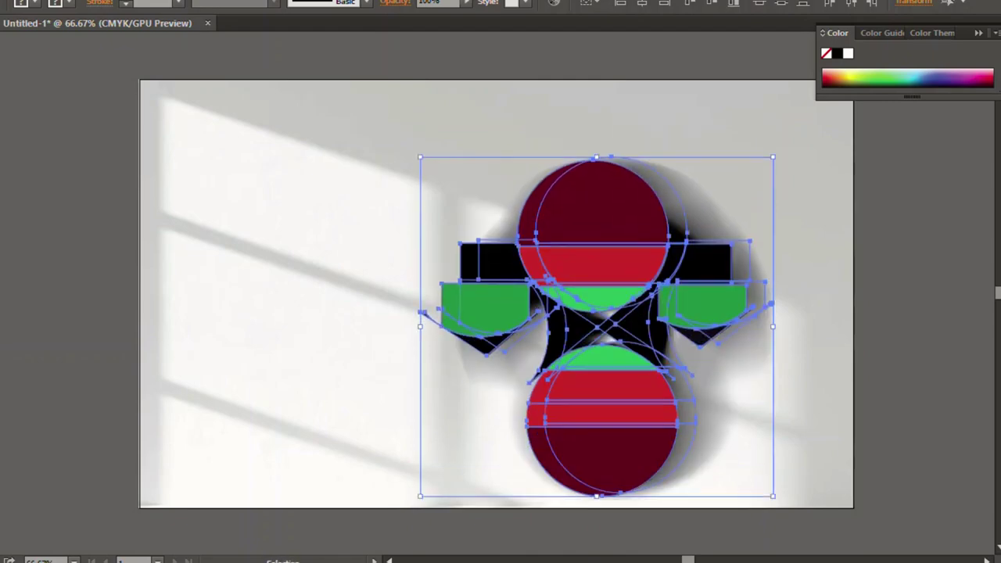
{"action": "key", "text": "ctrl+shift+a"}
Shrink the blurred shadow and tuck it just down-right behind the logo
{"action": "key", "text": "ctrl+a"}
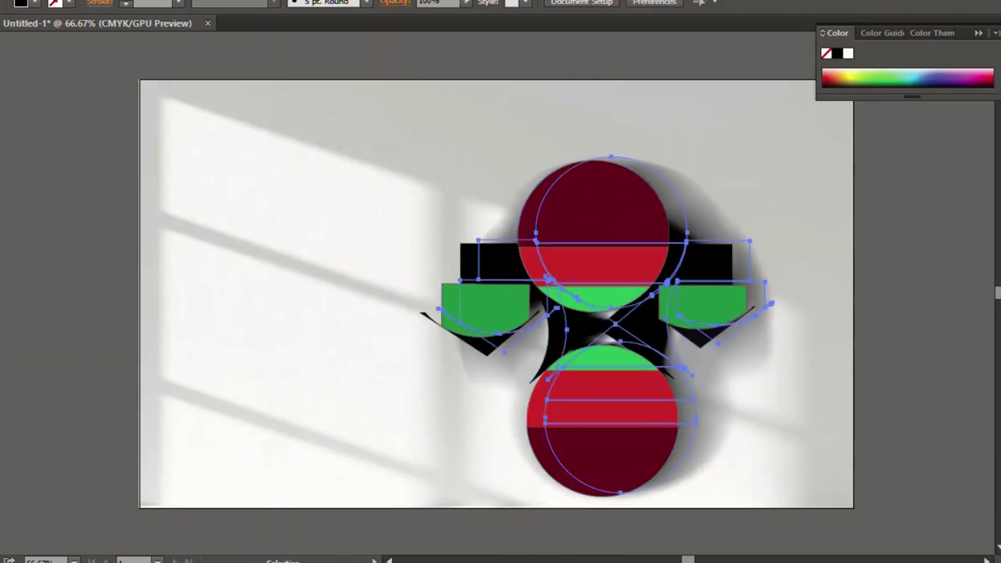
{"action": "left_click_drag", "start_coordinate": [772, 481], "coordinate": [669, 389]}
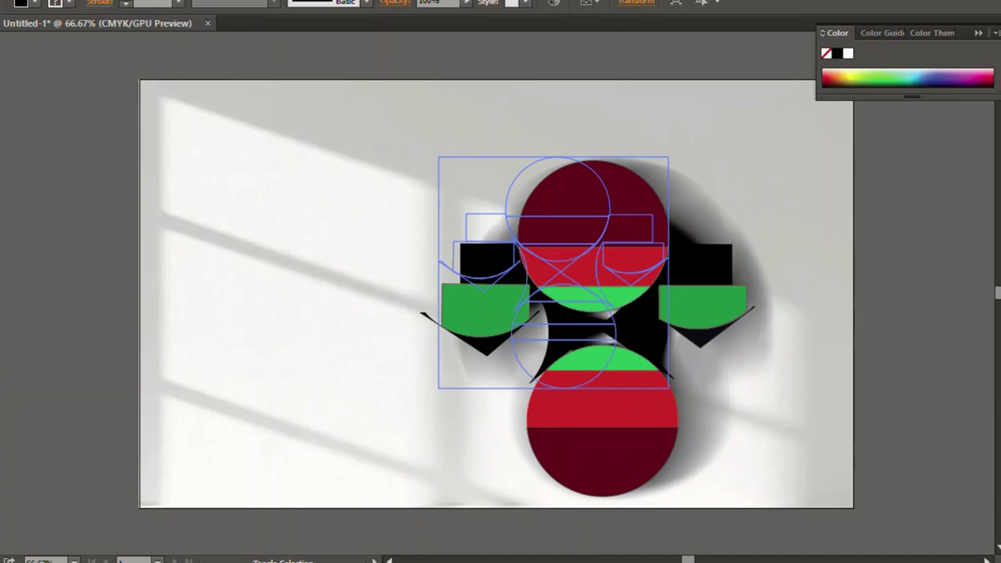
{"action": "left_click_drag", "start_coordinate": [594, 336], "coordinate": [692, 403]}
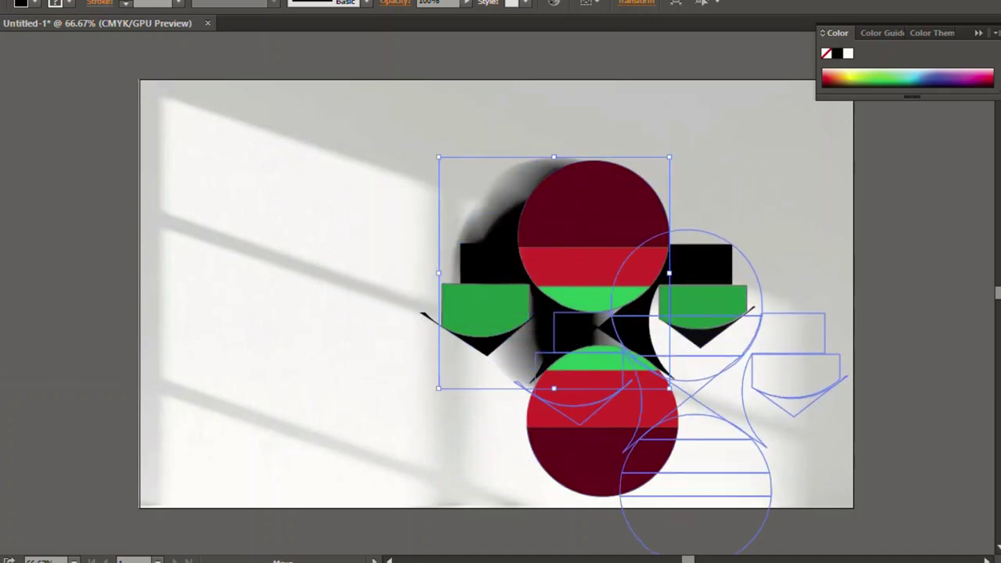
{"action": "key", "text": "ctrl+z"}
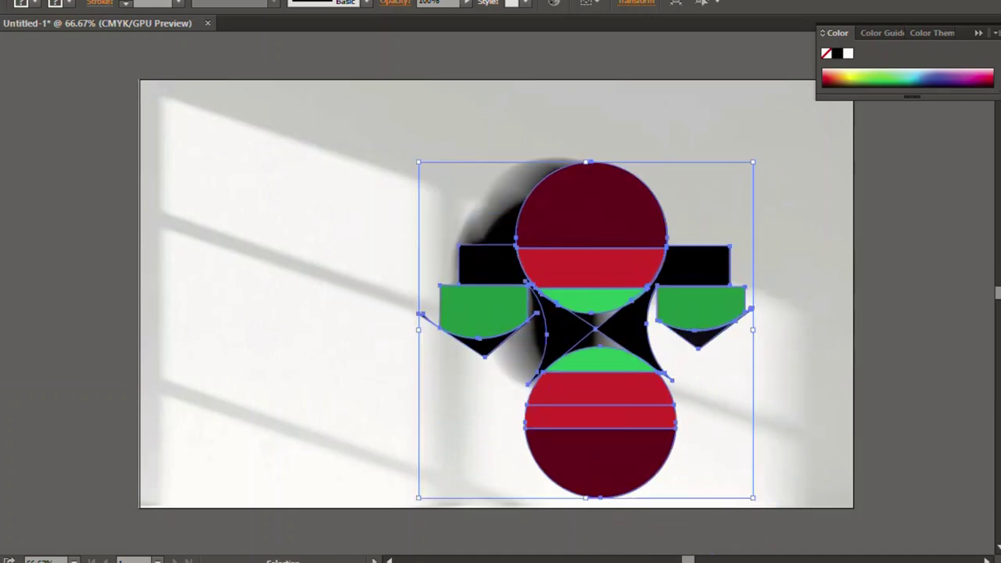
{"action": "left_click_drag", "start_coordinate": [553, 274], "coordinate": [628, 356]}
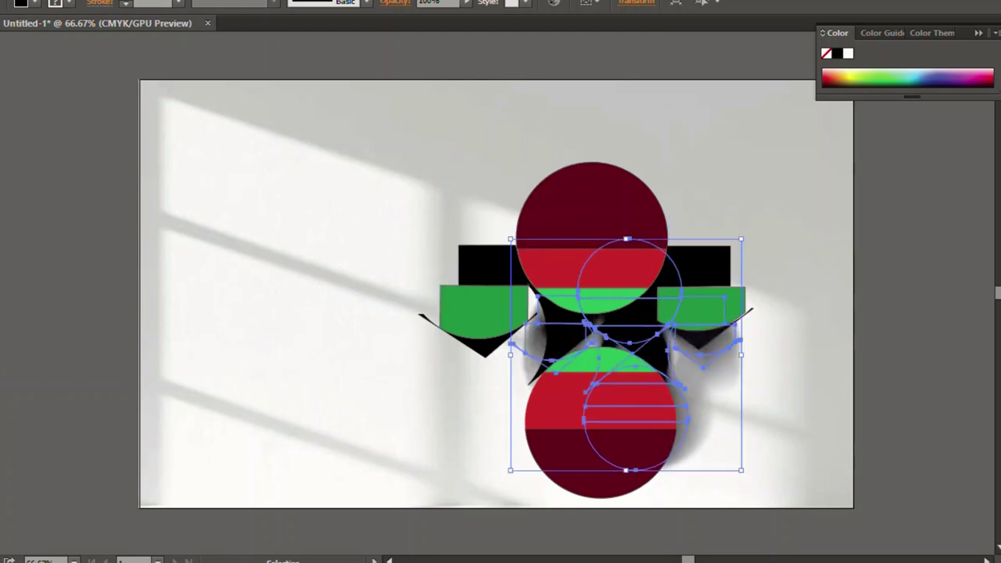
{"action": "left_click_drag", "start_coordinate": [510, 239], "coordinate": [458, 186]}
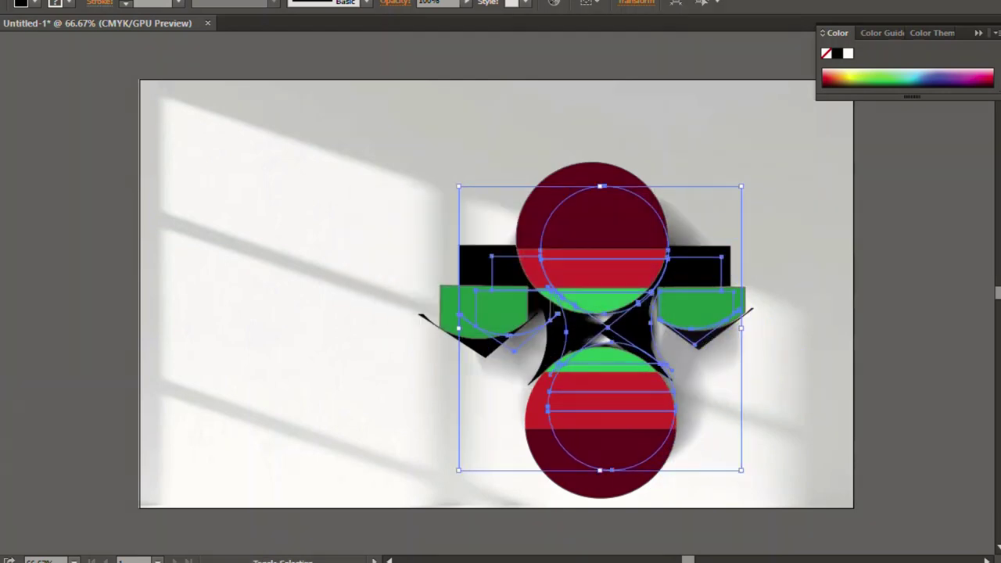
{"action": "key", "text": "ctrl+shift+a"}
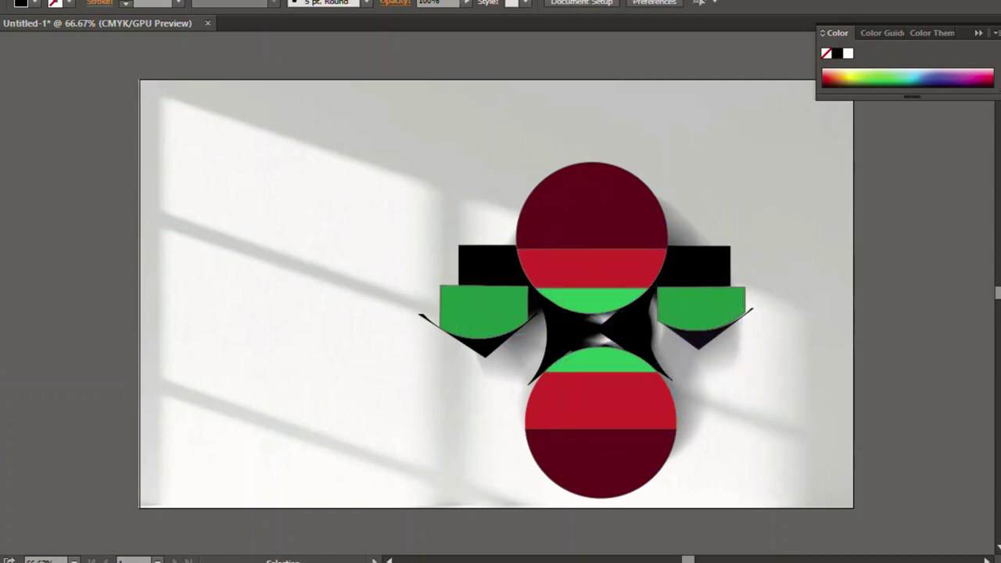